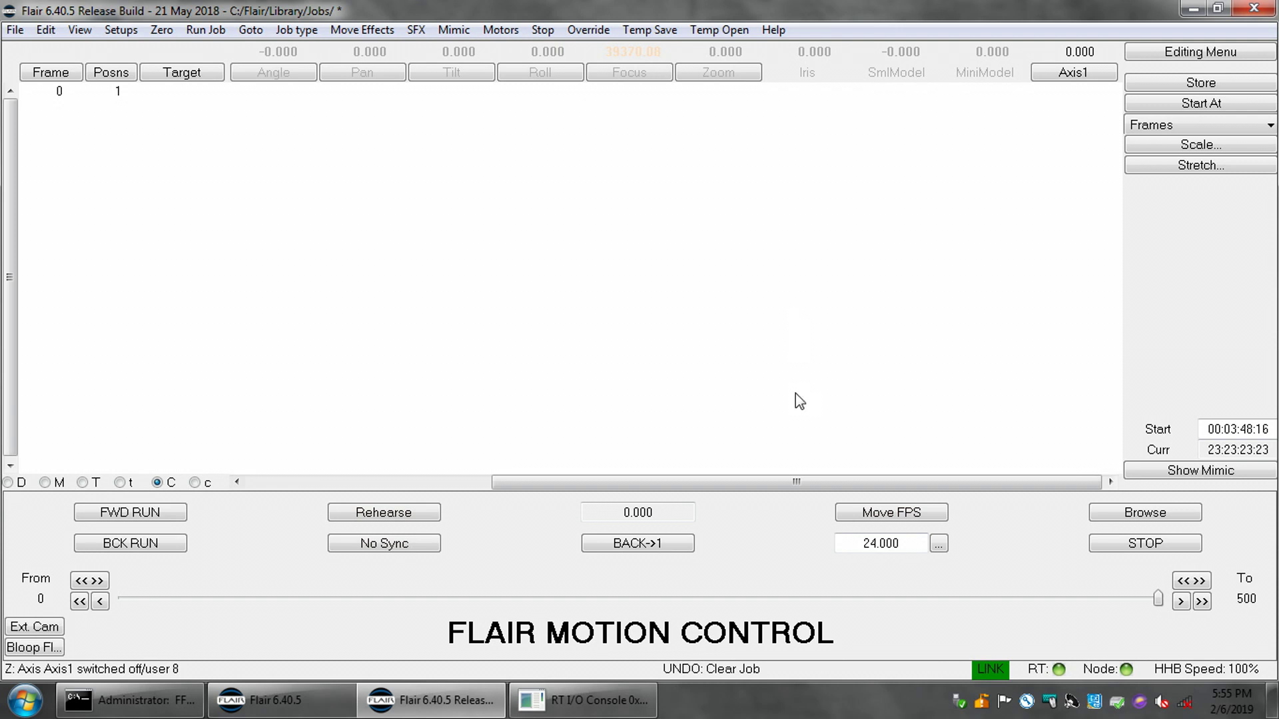
- Review the available axis columns and check the connection status of the RT, Link and Node boards in Network Setup
drag(798, 483, 543, 481)
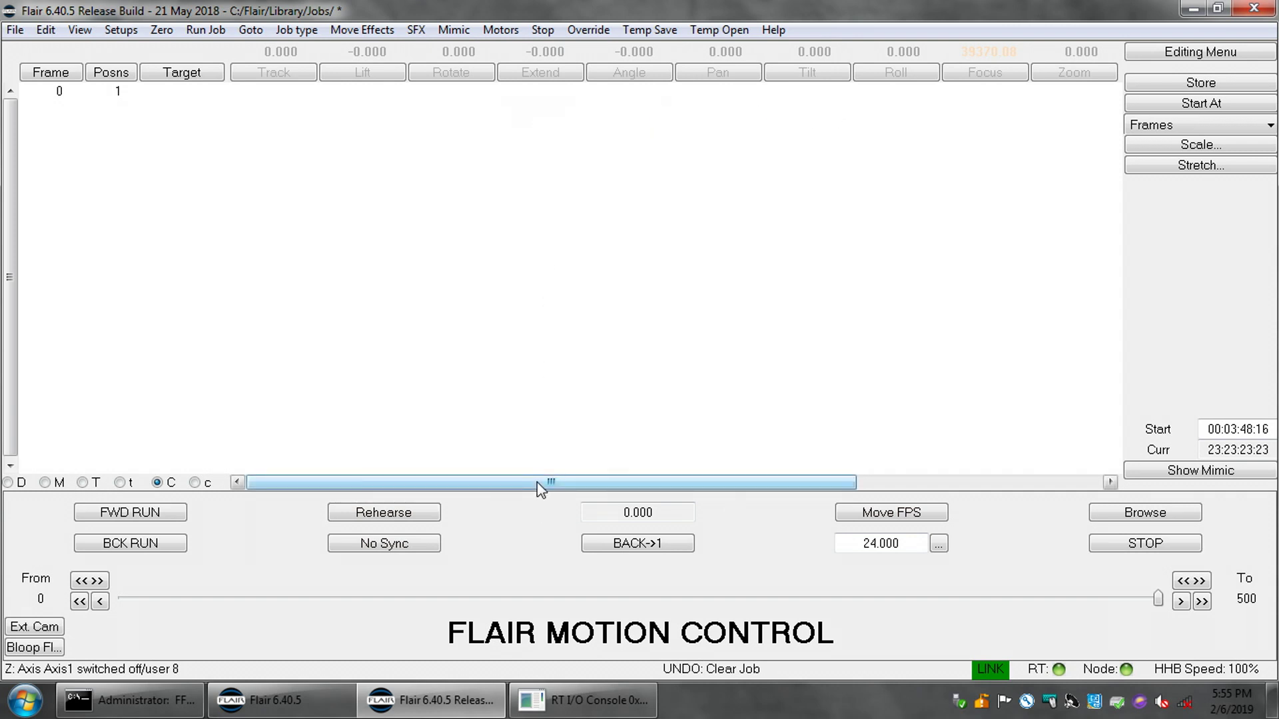
drag(538, 483, 798, 482)
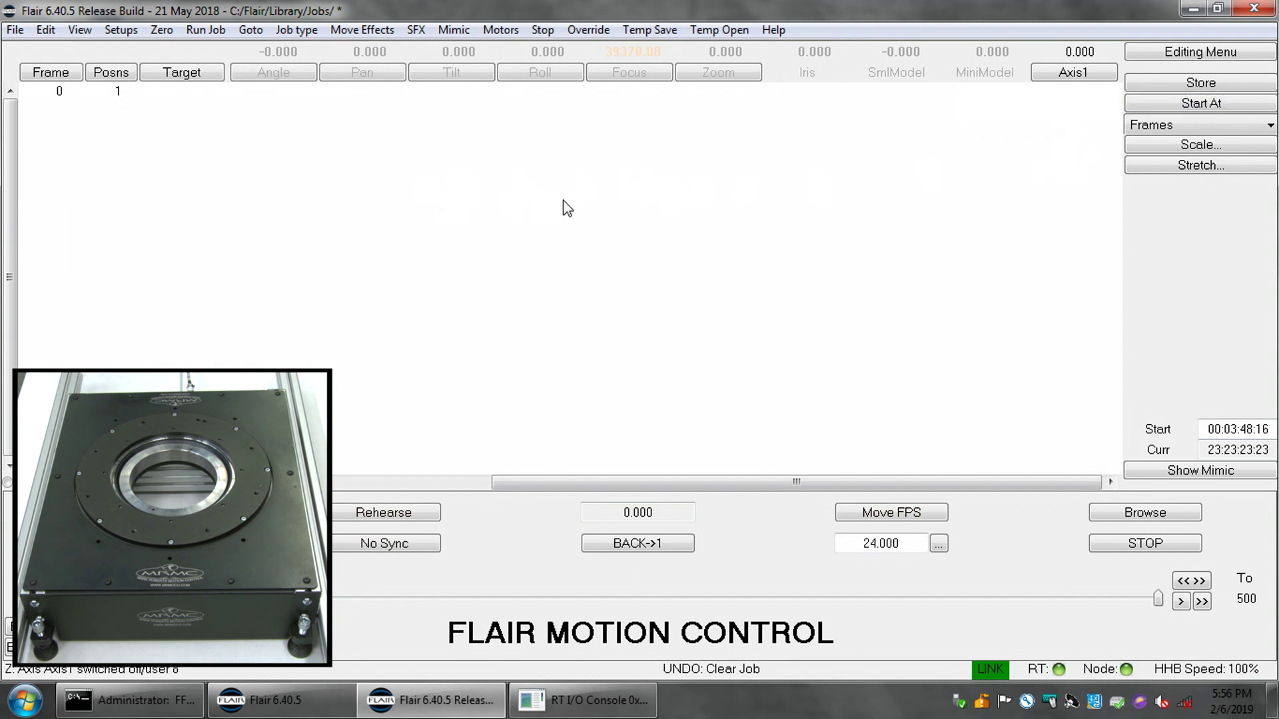
click(121, 31)
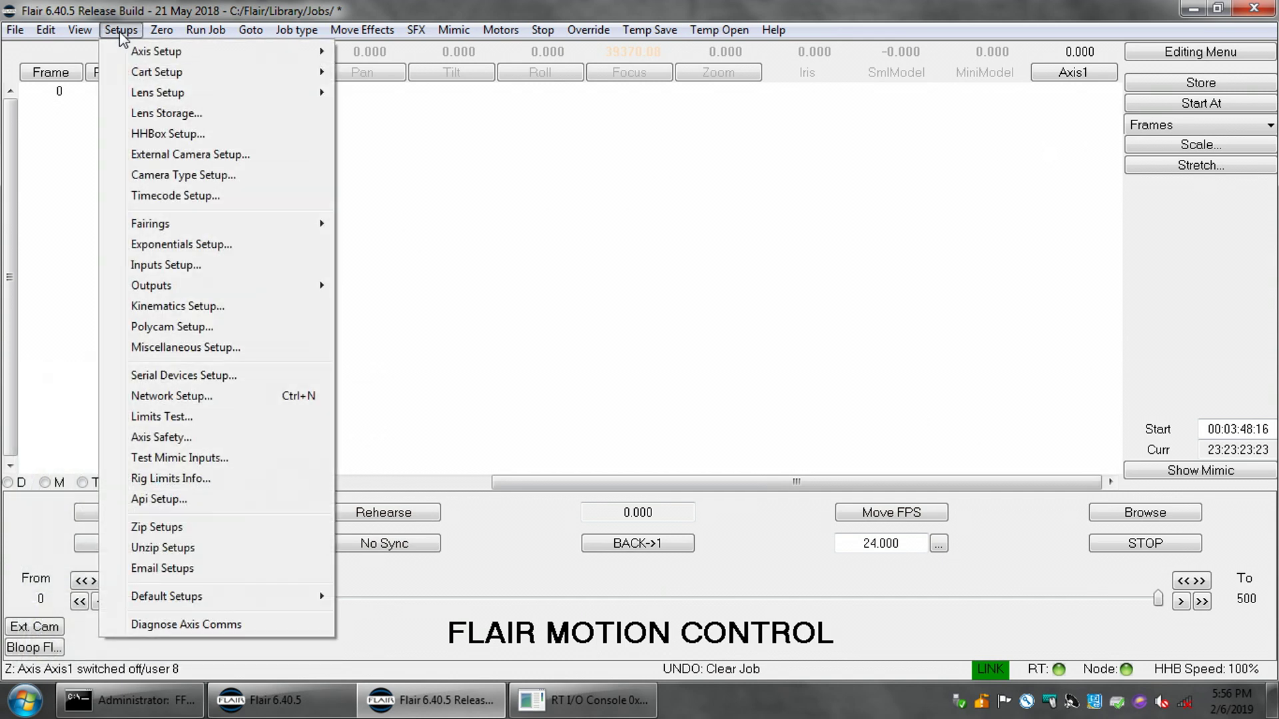
click(171, 397)
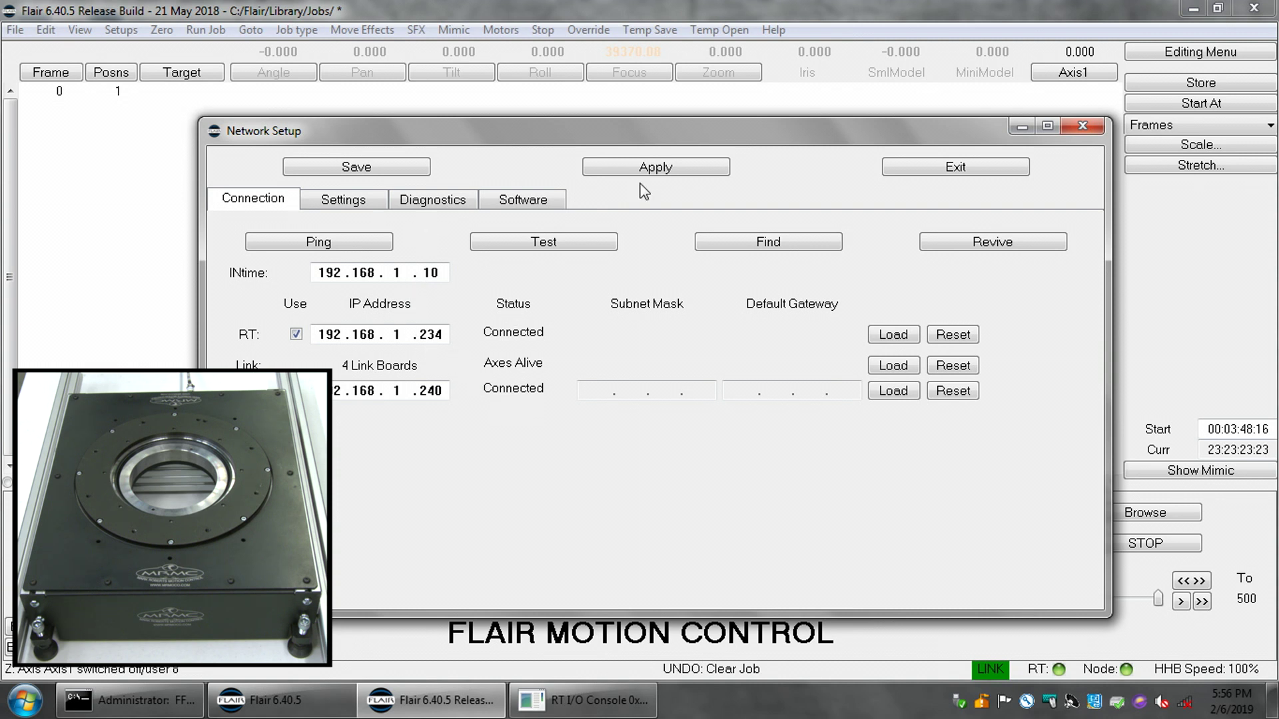
click(957, 171)
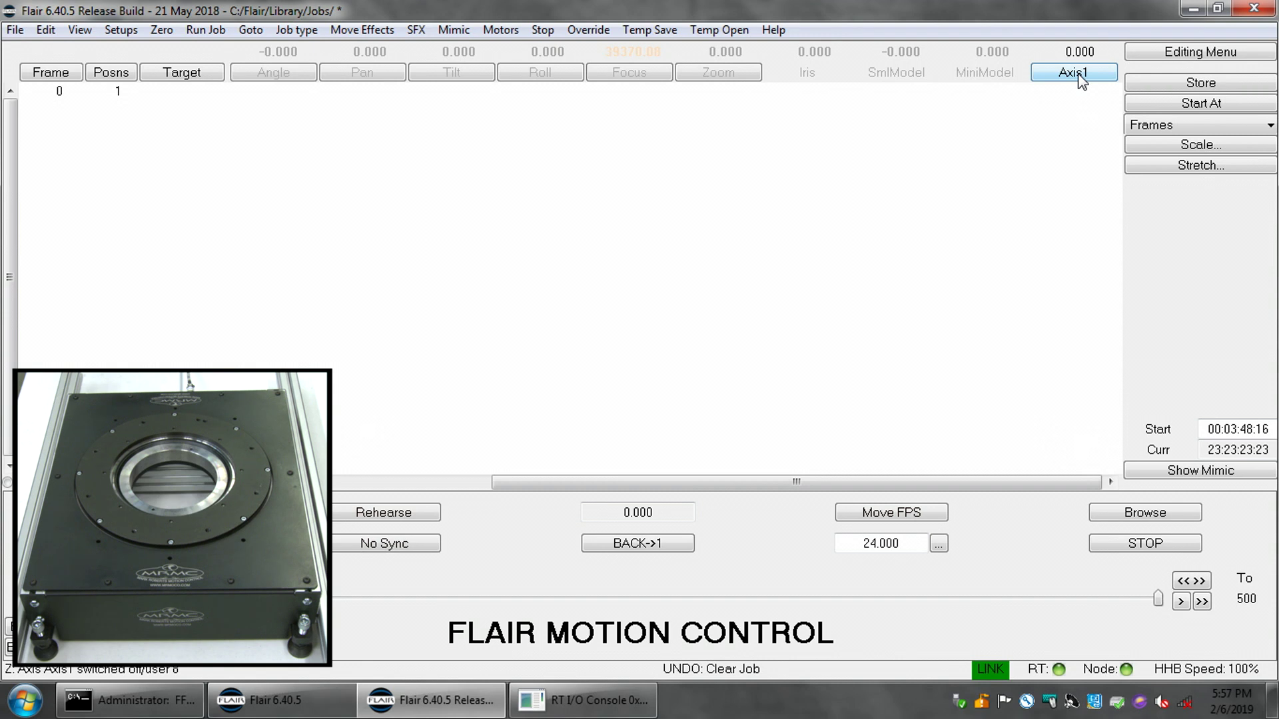
- Open the axis setup for Axis1 and rename the axis to Turntable
click(1079, 74)
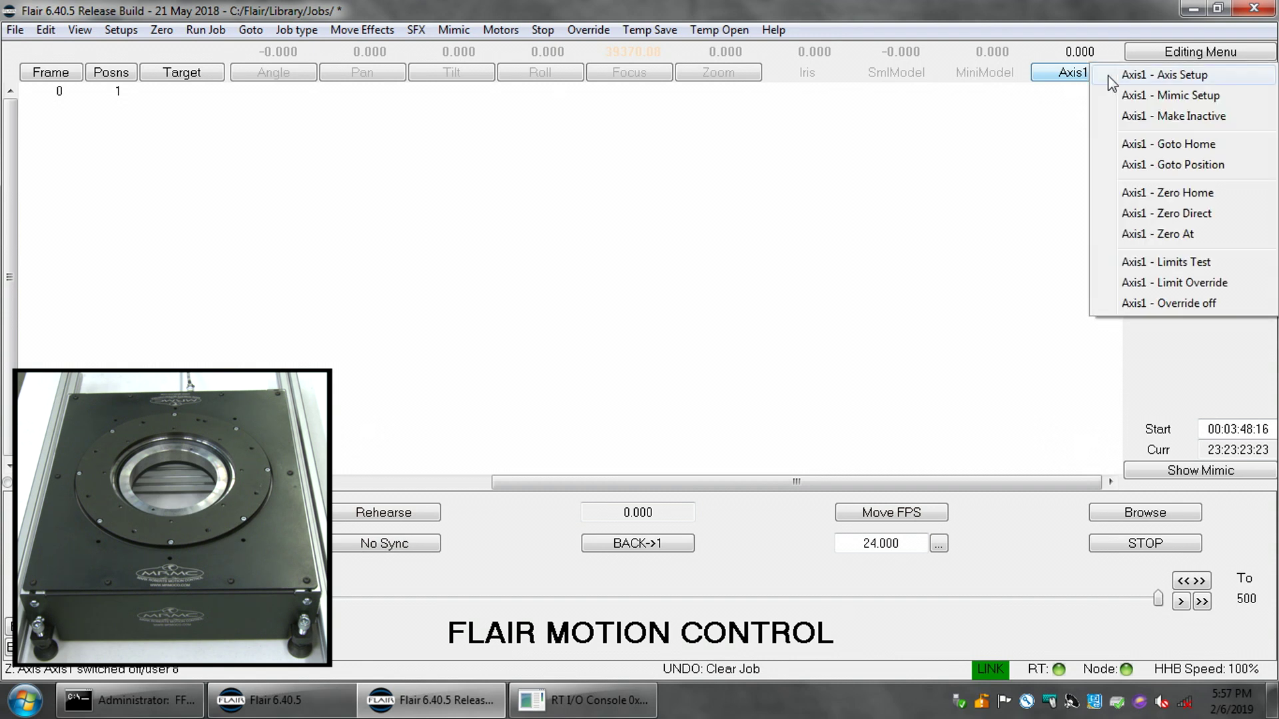
click(1147, 75)
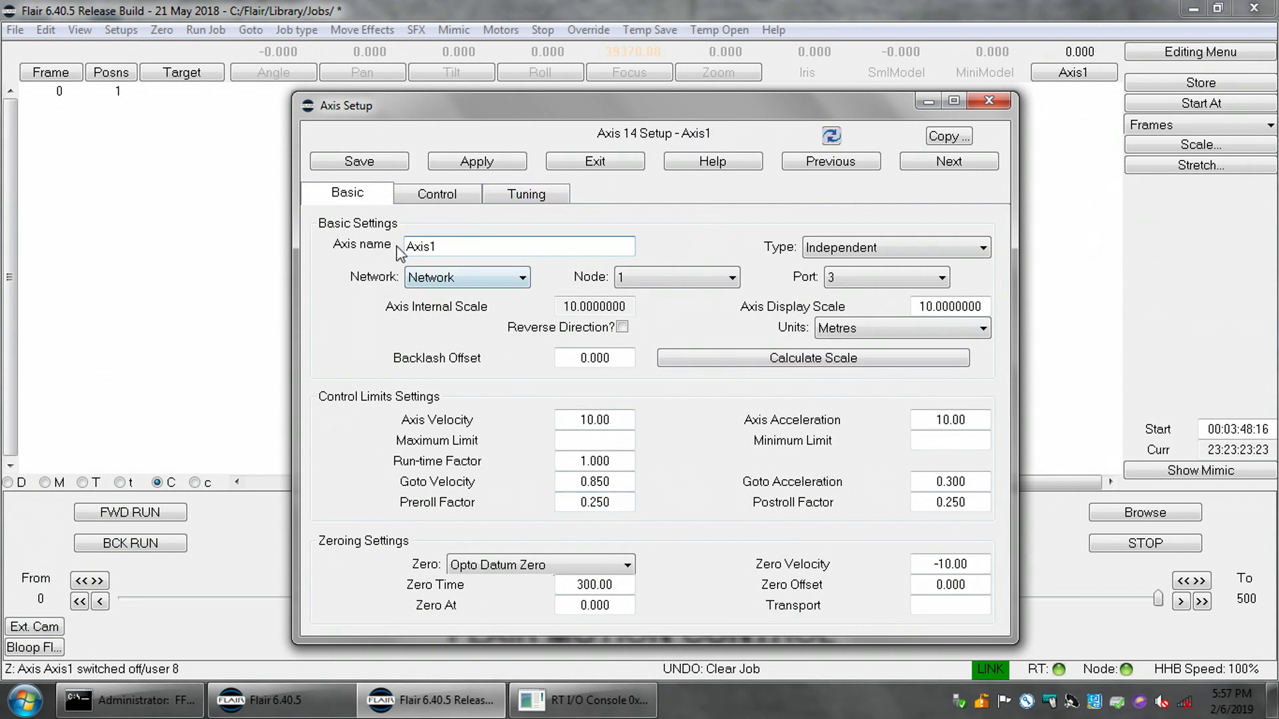
click(434, 197)
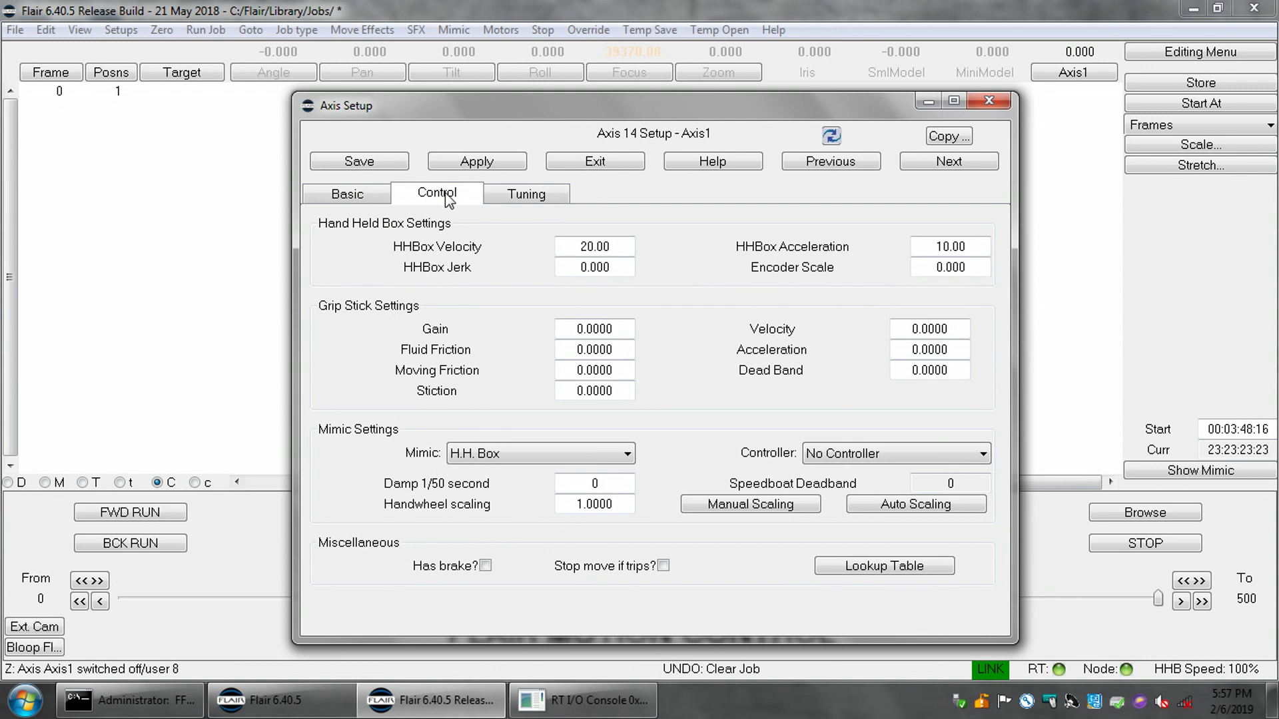
click(531, 197)
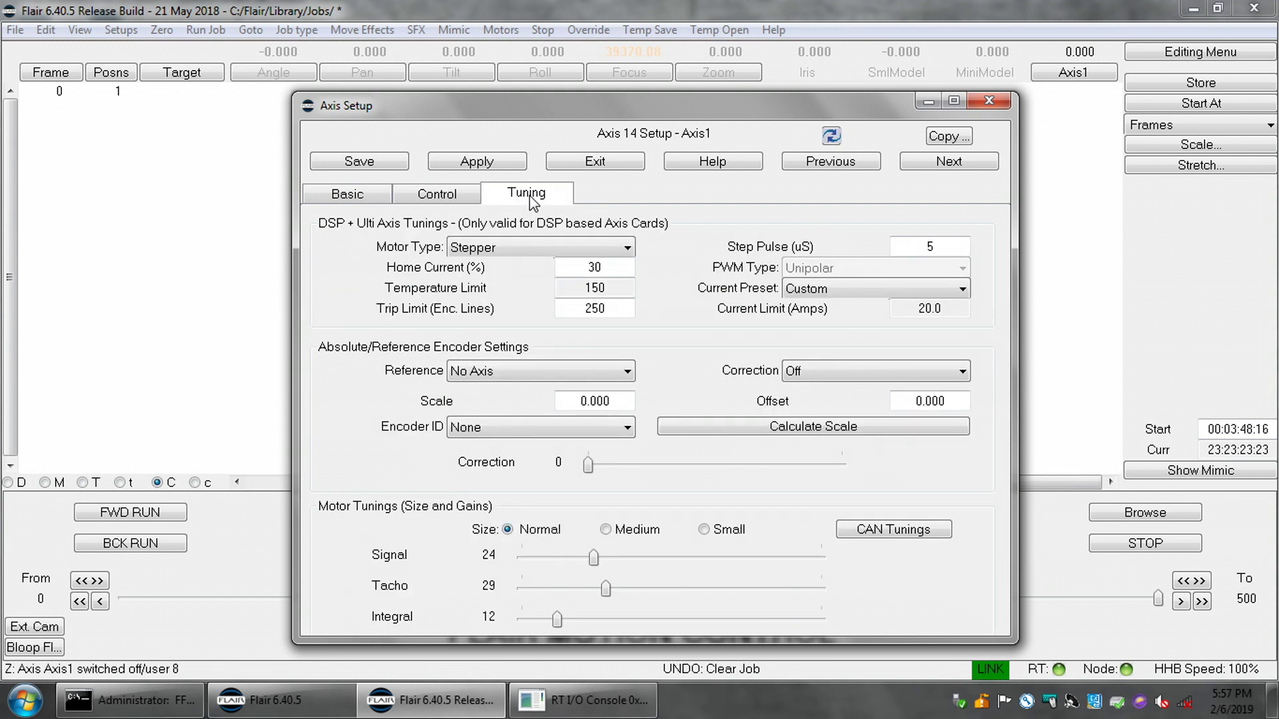
click(351, 199)
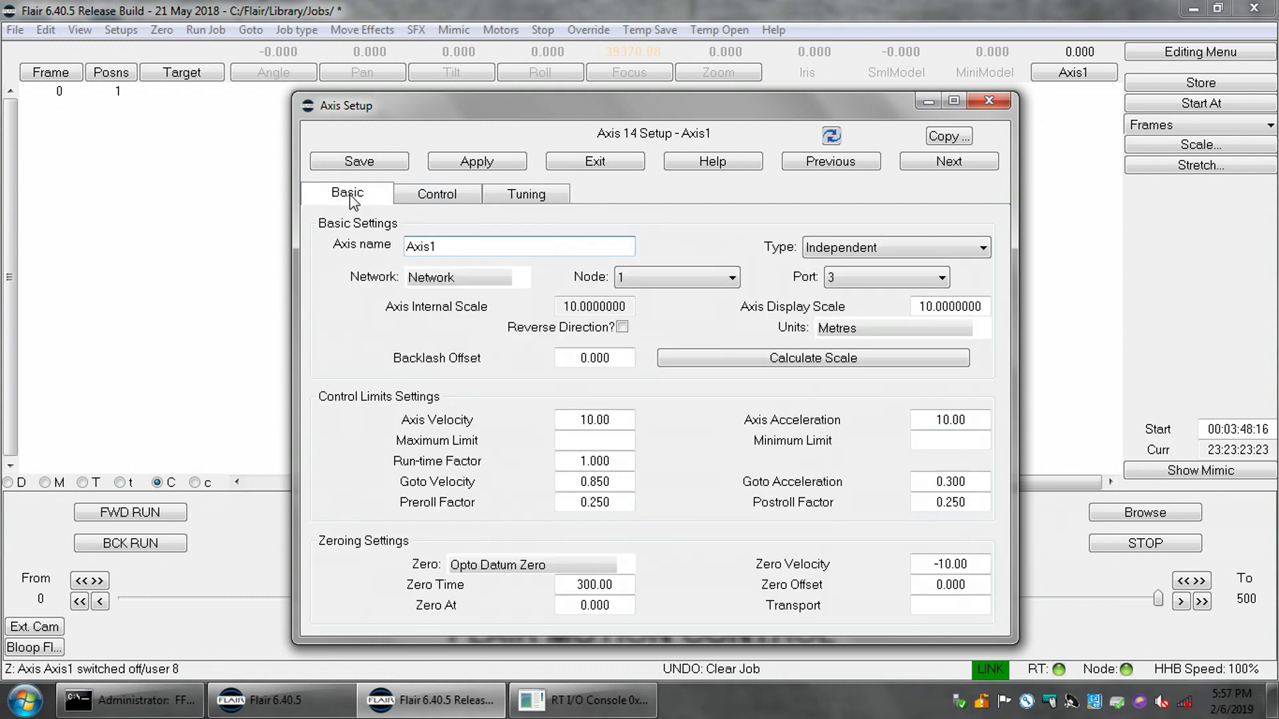
click(440, 247)
key(BackSpace)
key(BackSpace)
key(BackSpace)
key(BackSpace)
key(BackSpace)
text(Turntable)
- Set the turntable axis's network to Network and its type to Independent
click(523, 280)
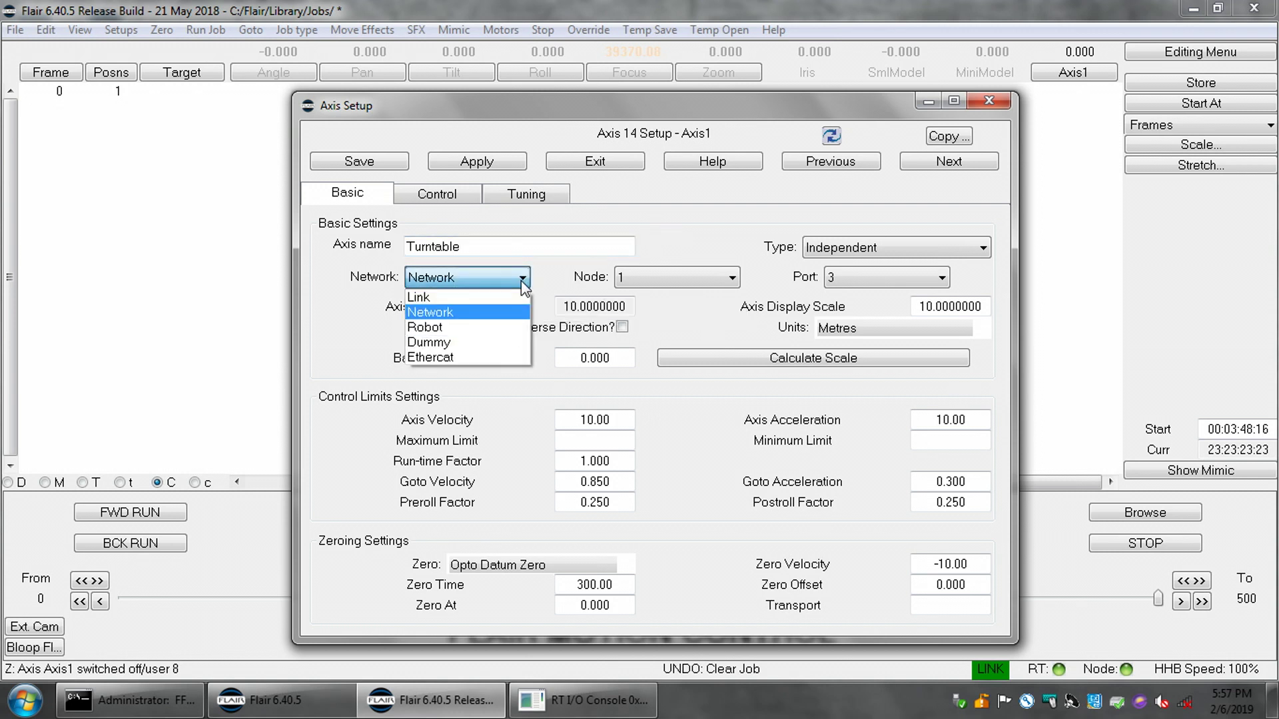
click(505, 313)
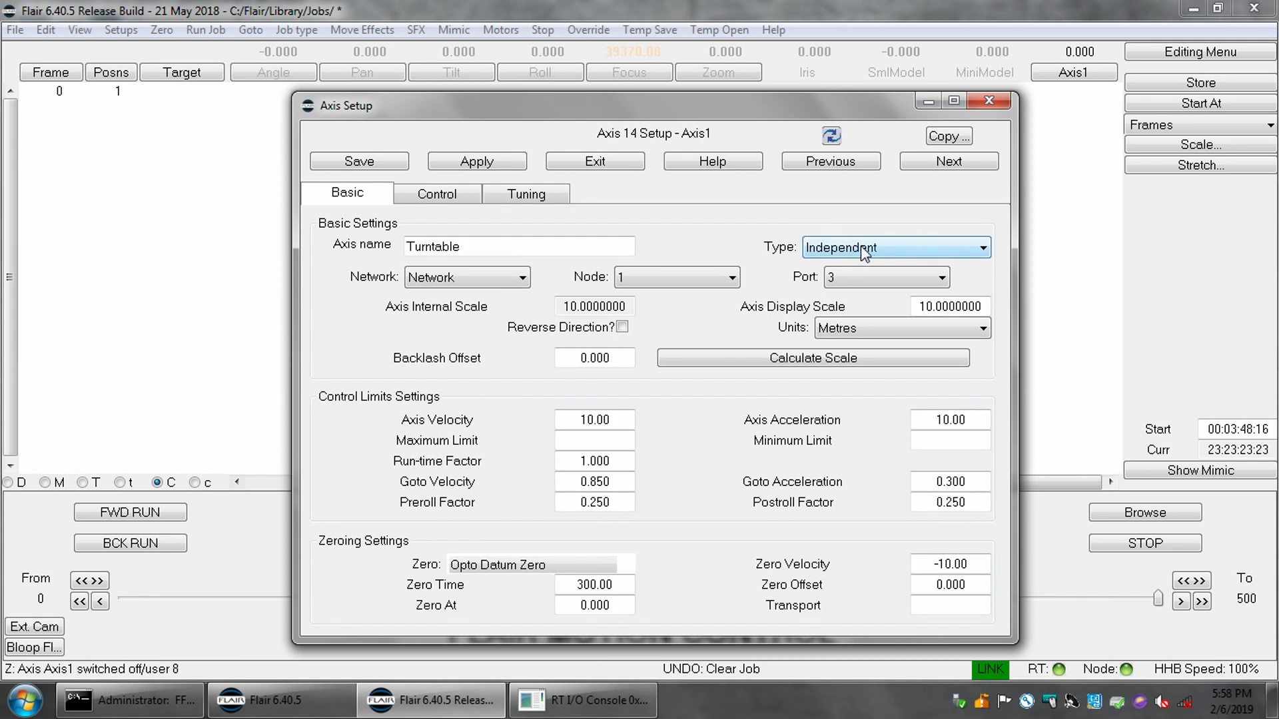
click(982, 247)
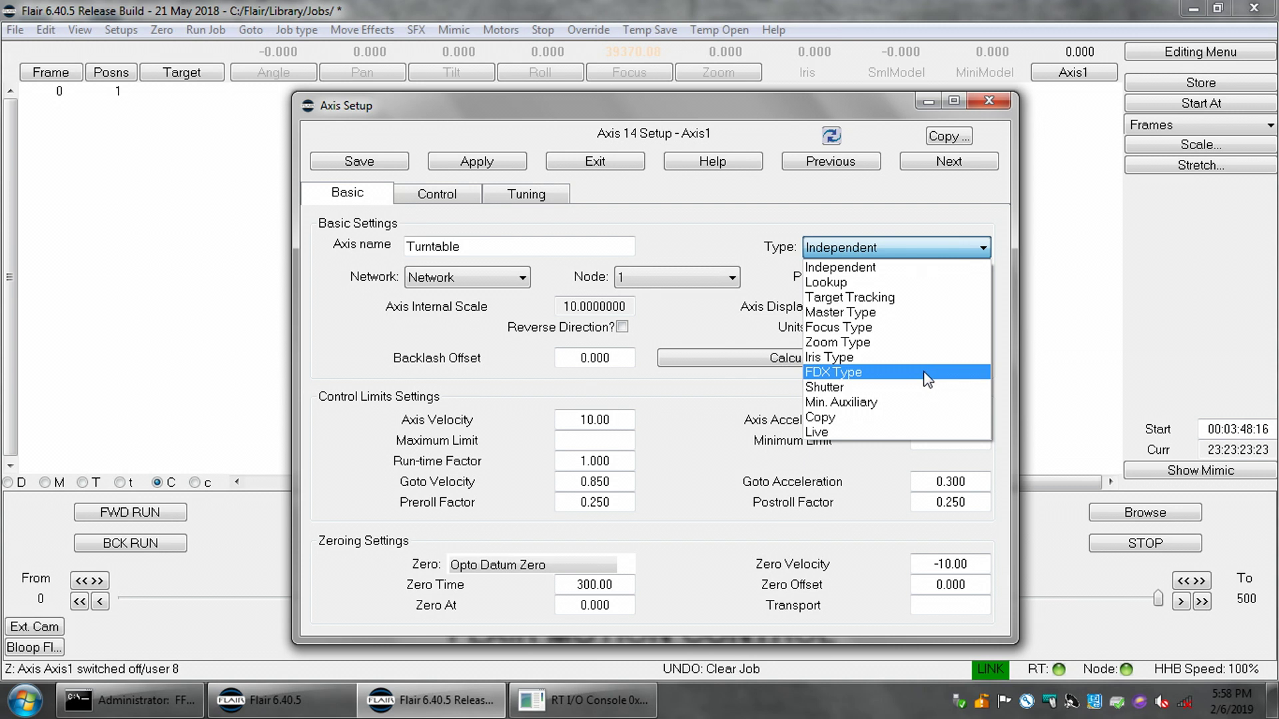
click(911, 266)
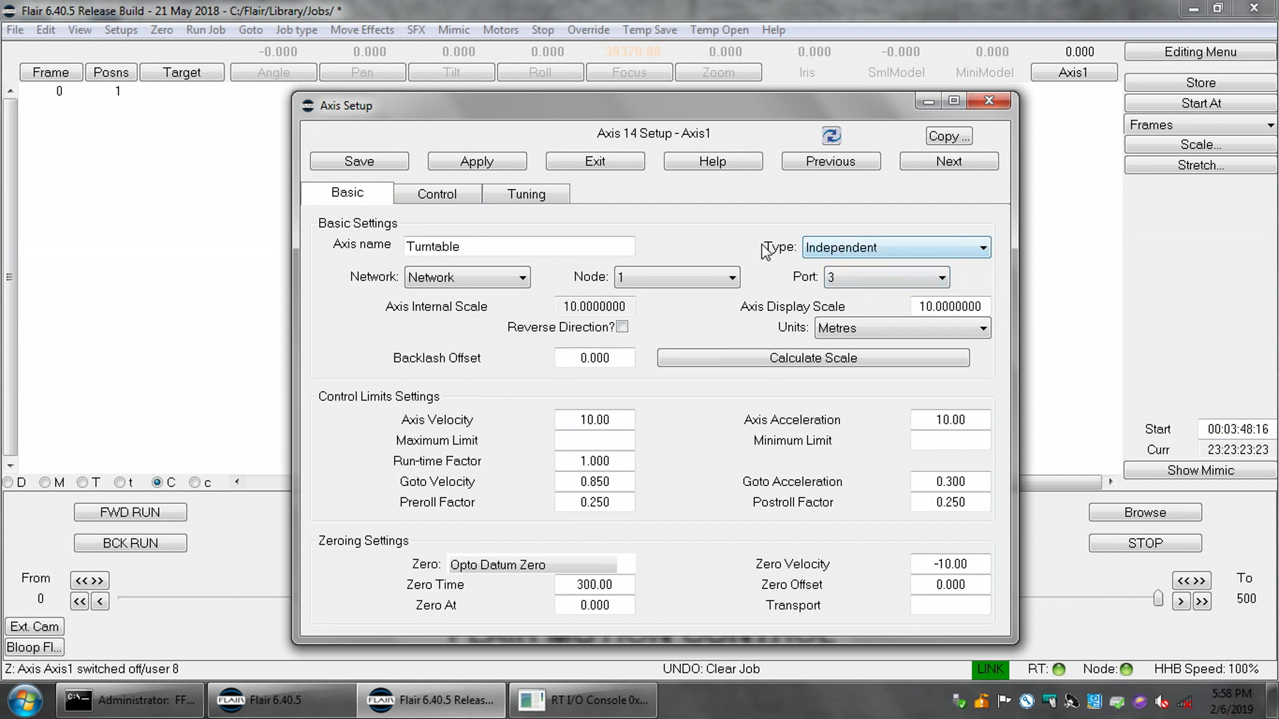
- Set the turntable axis's motor type to Stepper in the tuning settings
click(530, 197)
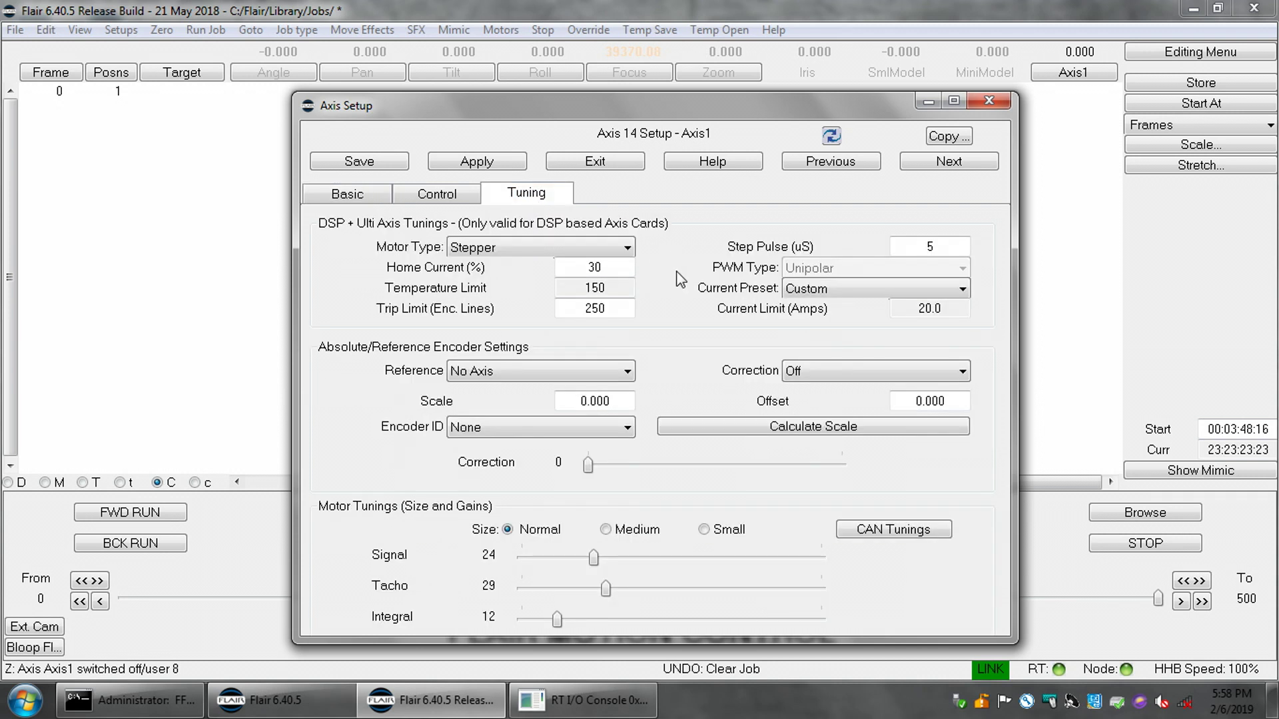
click(627, 250)
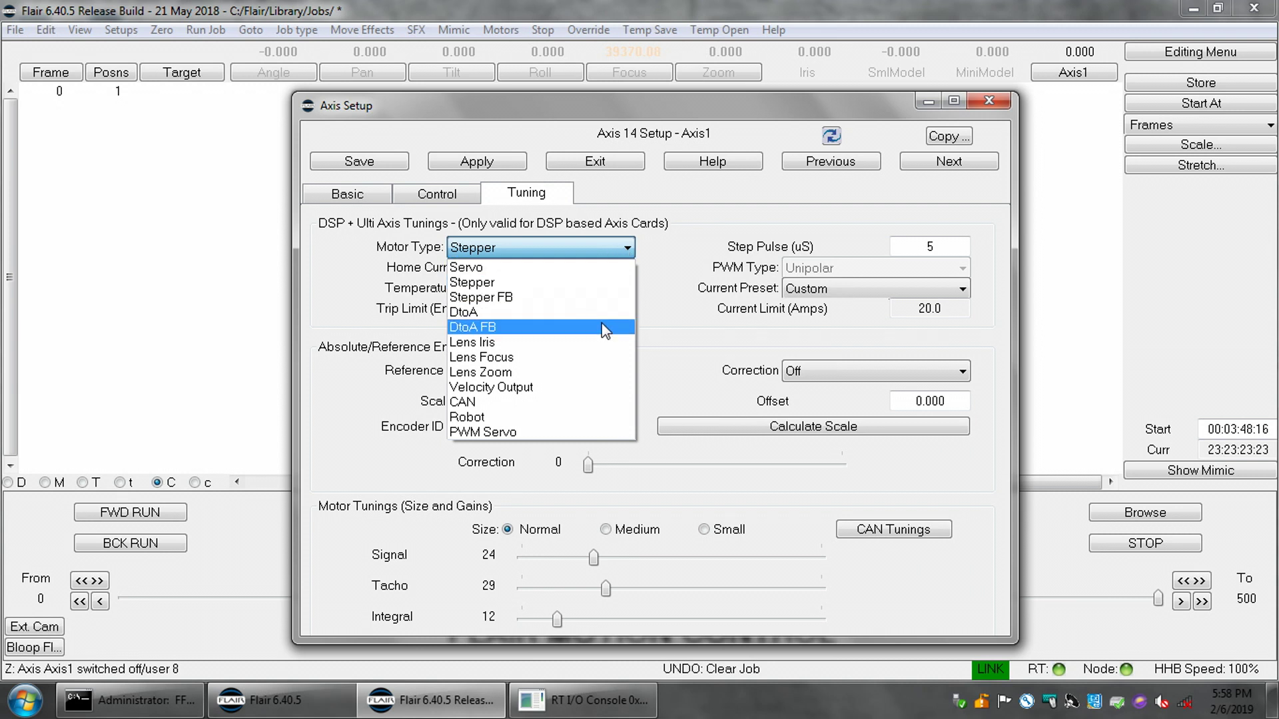
click(585, 282)
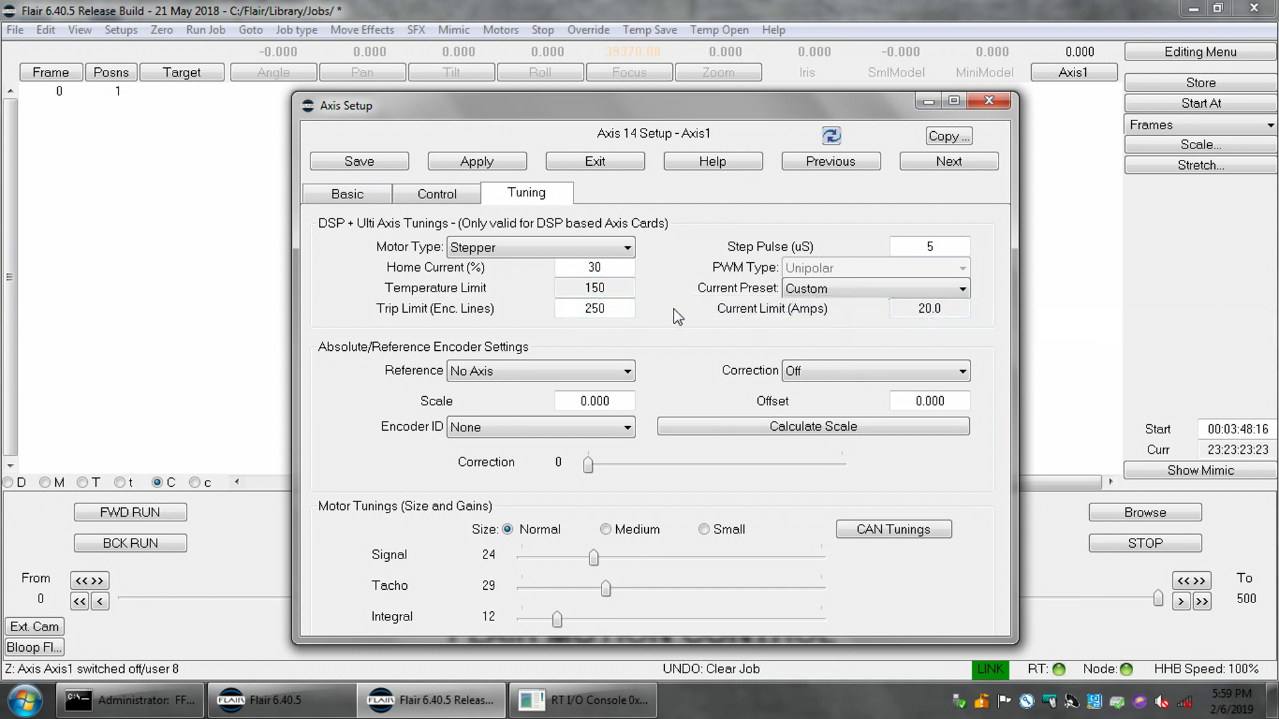
click(627, 254)
click(348, 193)
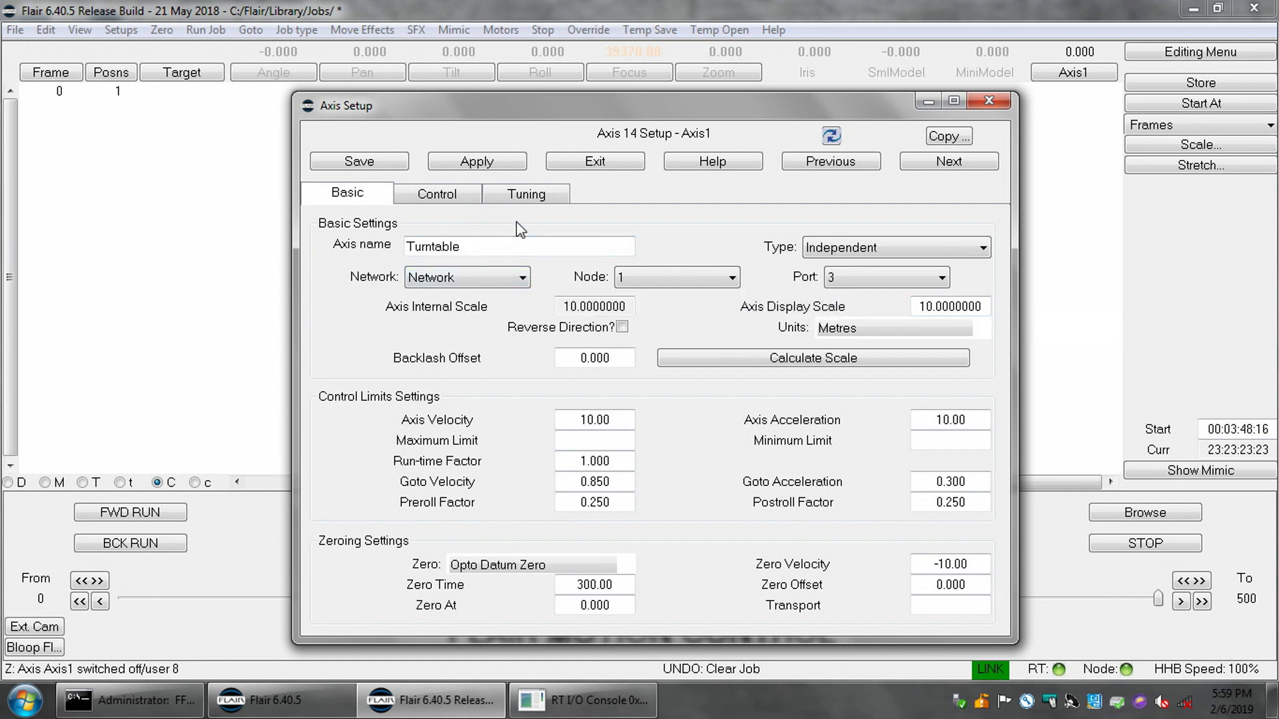
- Set the turntable's HHBox Velocity to 5 and apply the axis settings
click(443, 197)
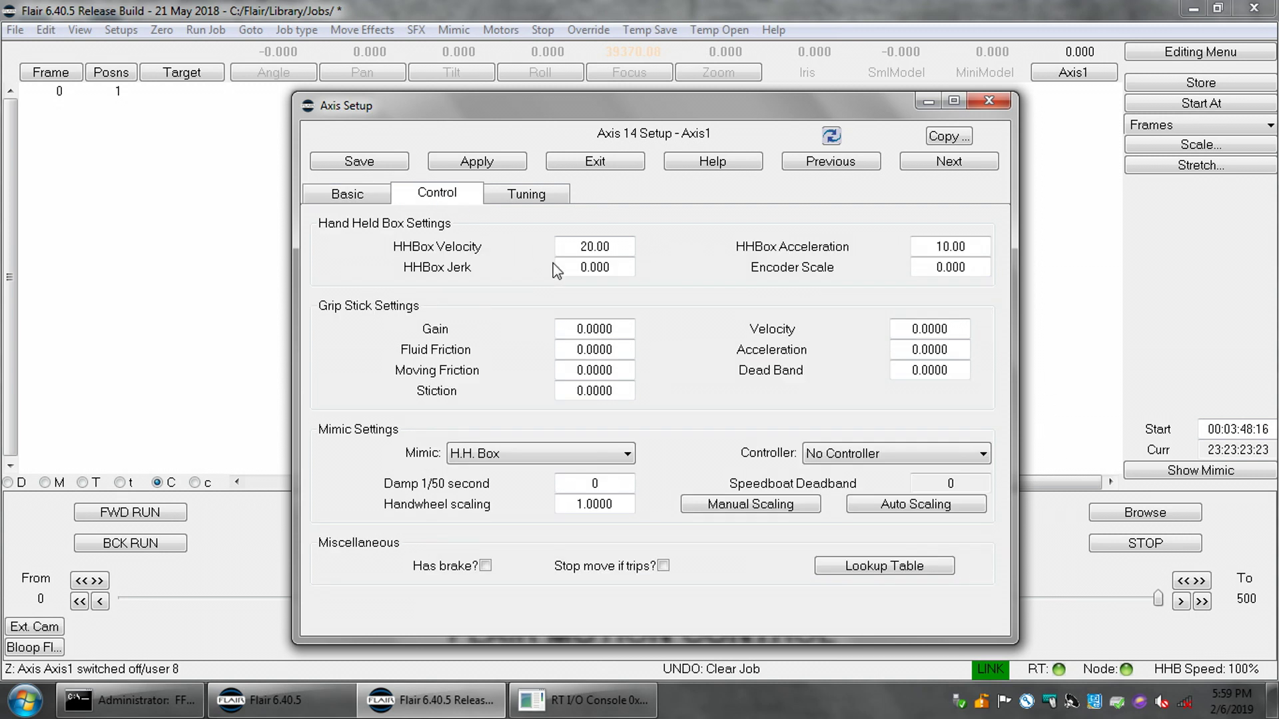
double_click(615, 245)
text(5)
key(Return)
click(1075, 610)
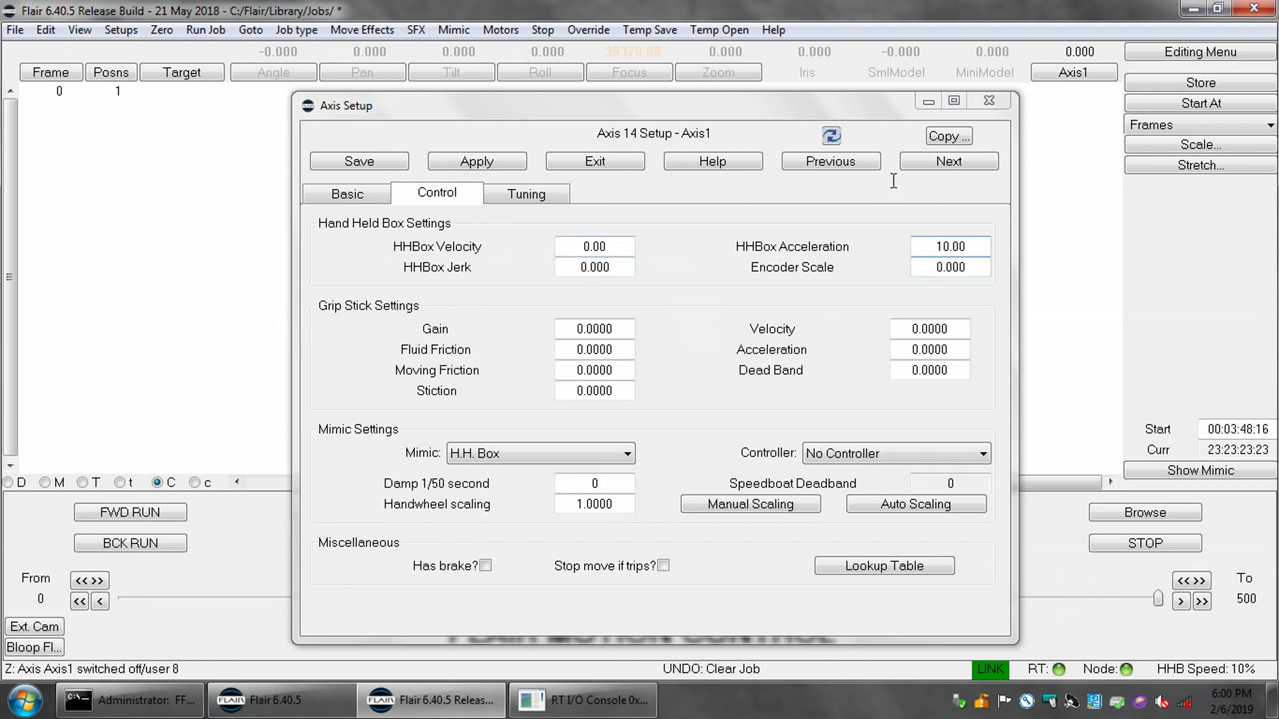
double_click(608, 247)
text(5)
key(Return)
click(466, 162)
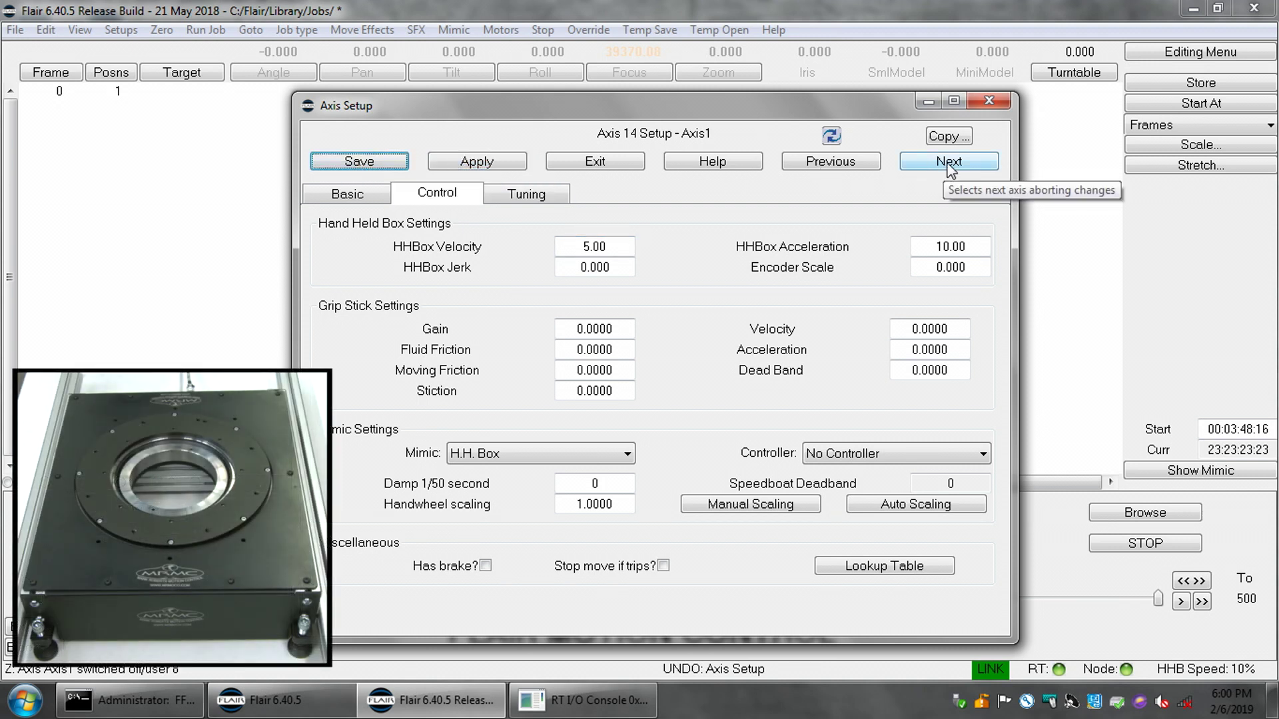
- Test the turntable's motion with the hand-held box, checking the axis position readout and the basic and control settings
click(1076, 59)
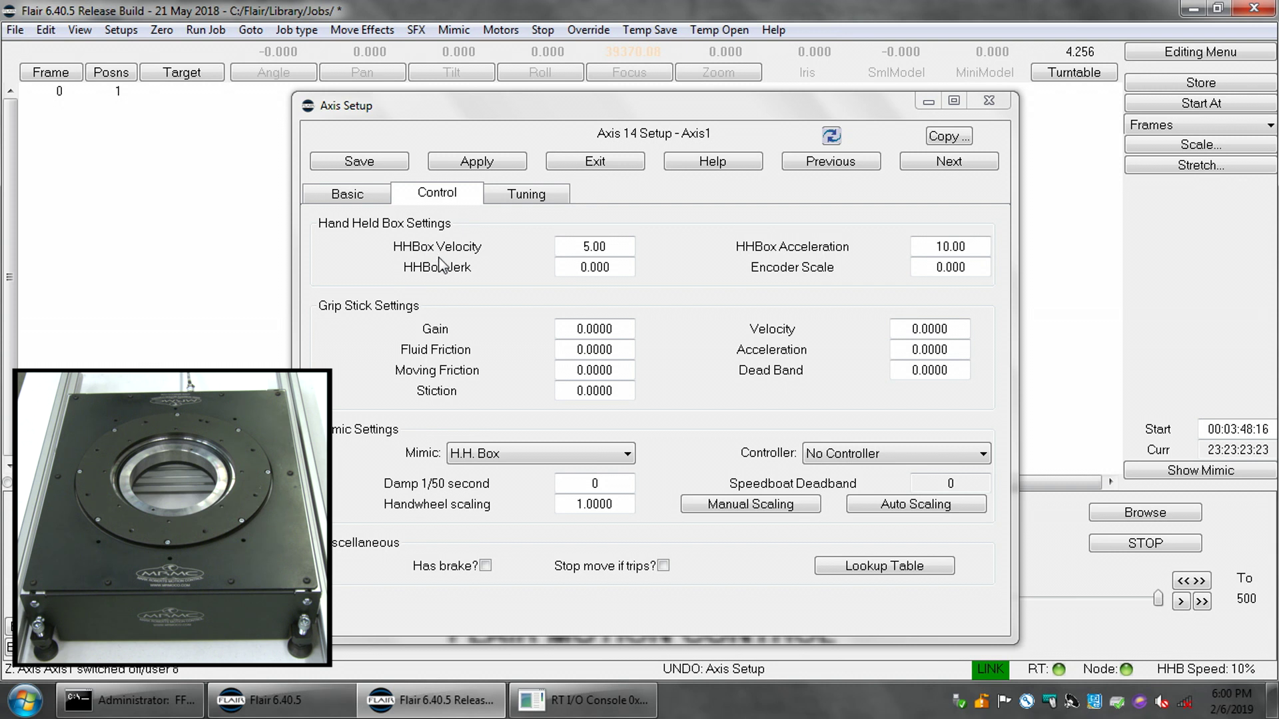
click(347, 194)
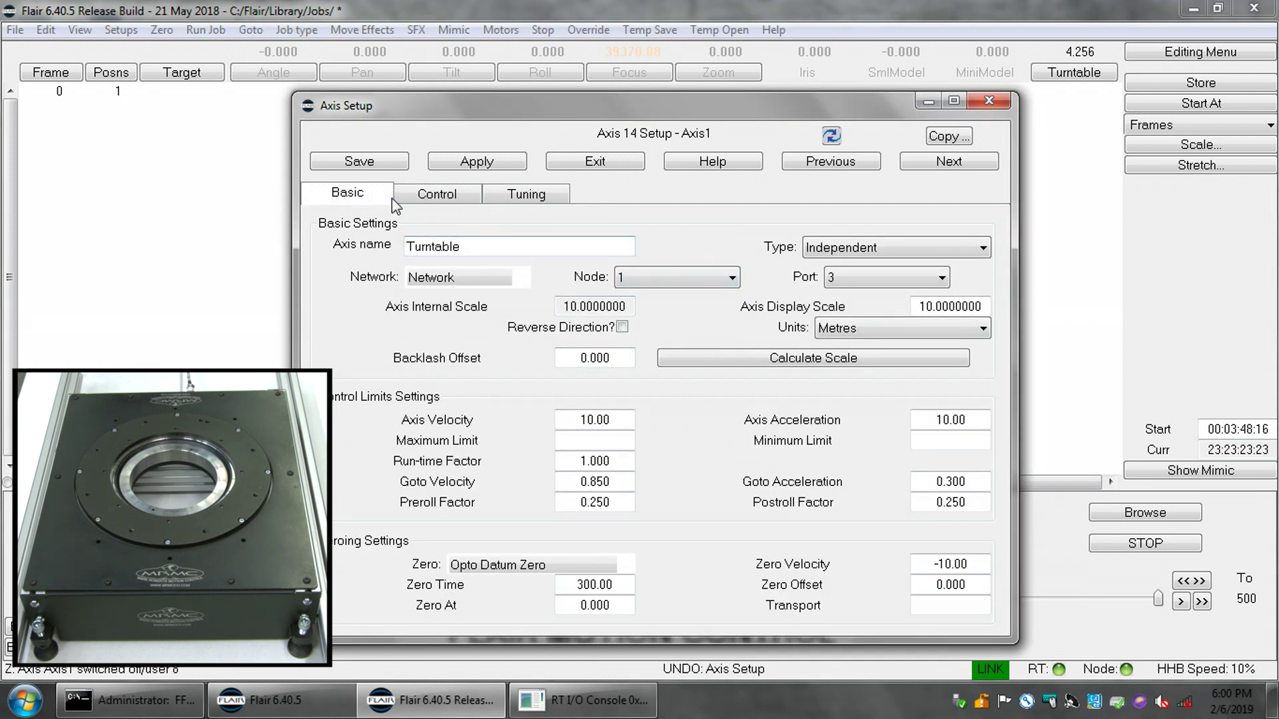
click(441, 196)
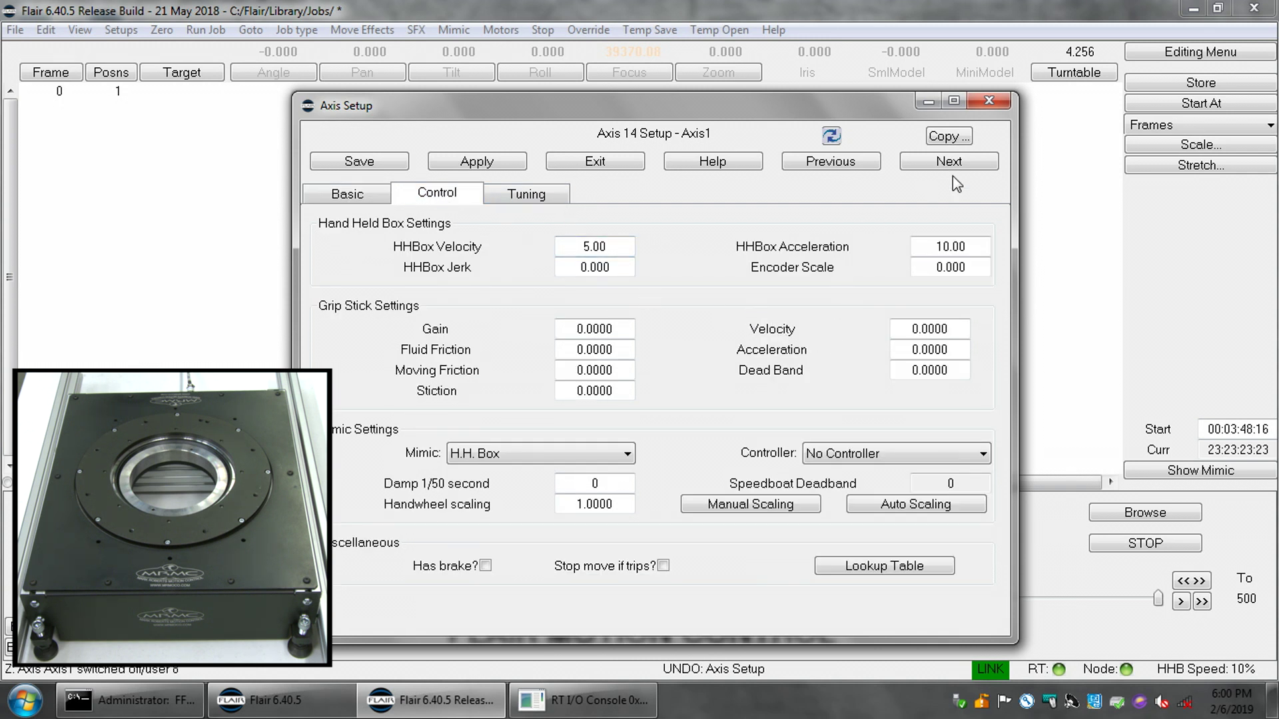
click(1075, 51)
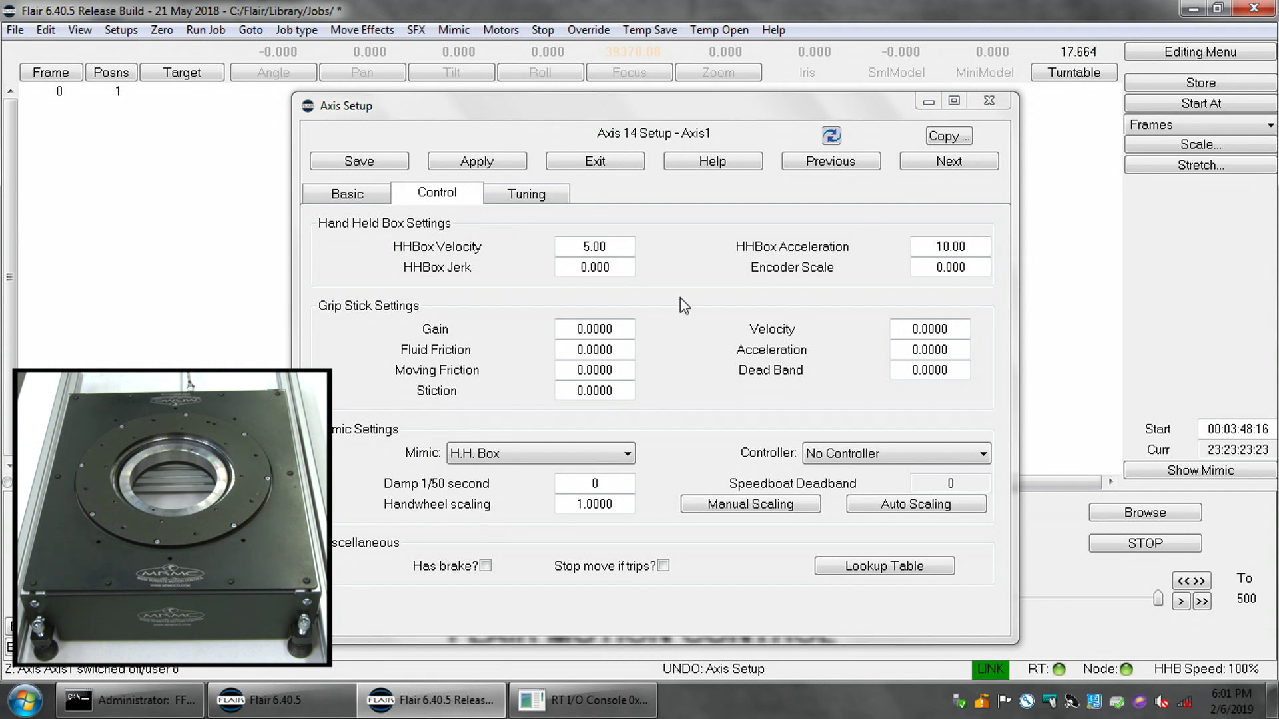
- Set the turntable's HHBox Velocity to 20
double_click(615, 247)
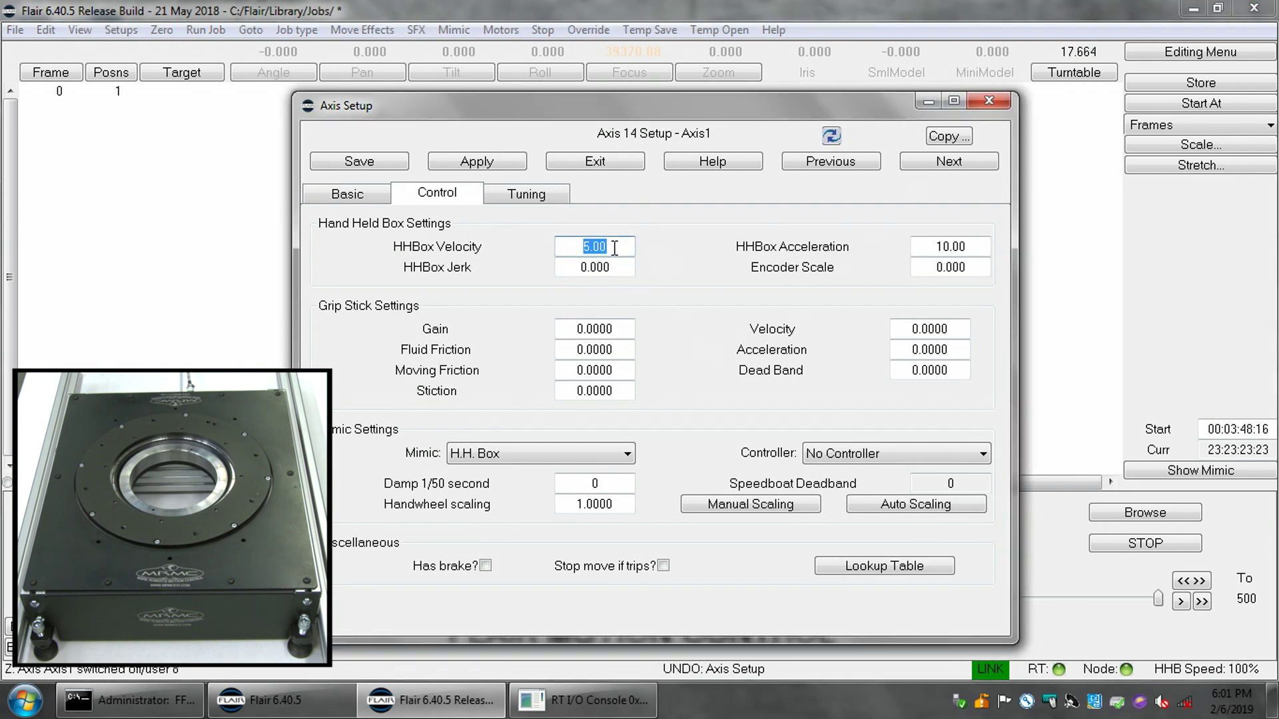
text(20)
key(Tab)
click(654, 398)
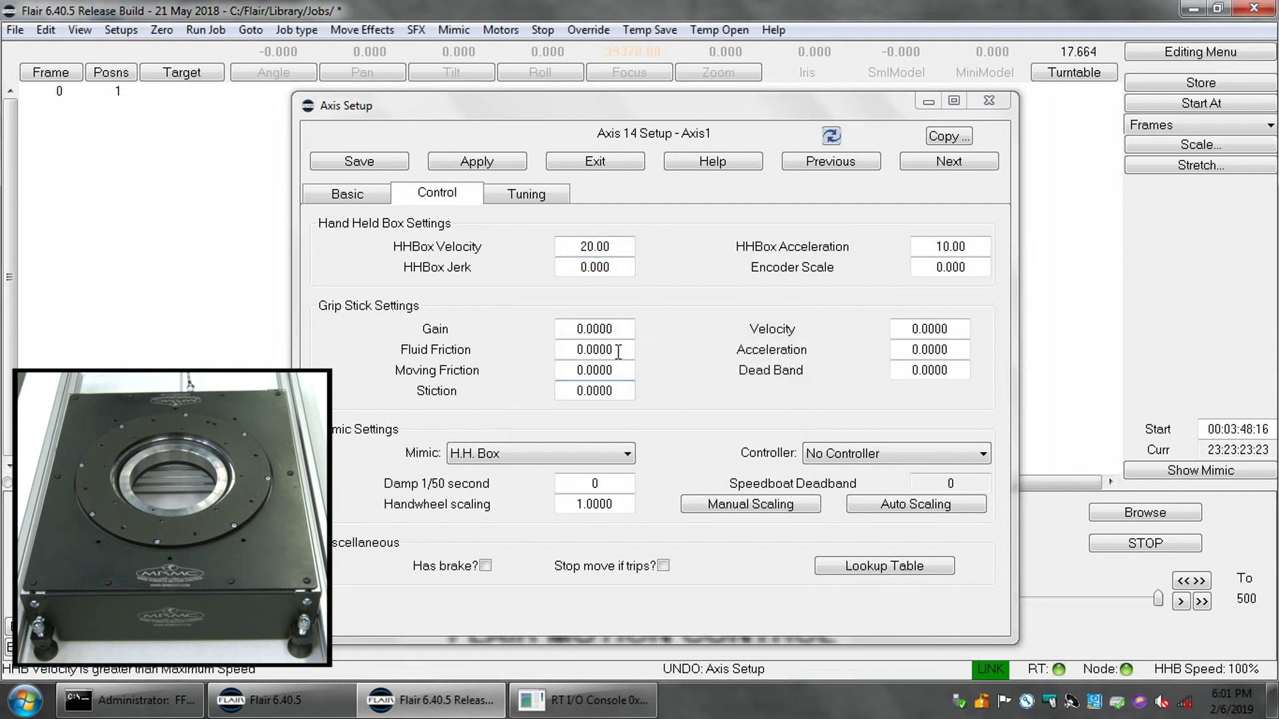
- Set the turntable's Axis Velocity limit to 20 and apply the axis settings
click(354, 199)
double_click(619, 418)
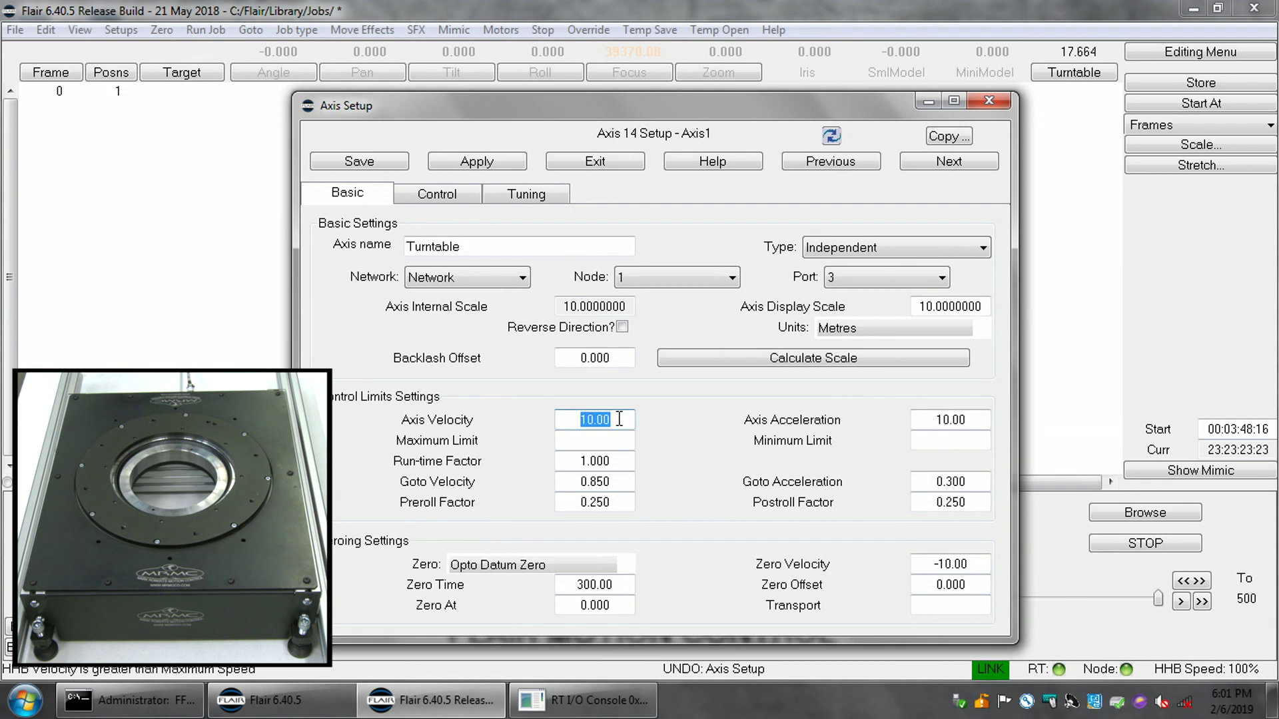
text(20)
key(Return)
click(476, 166)
click(438, 195)
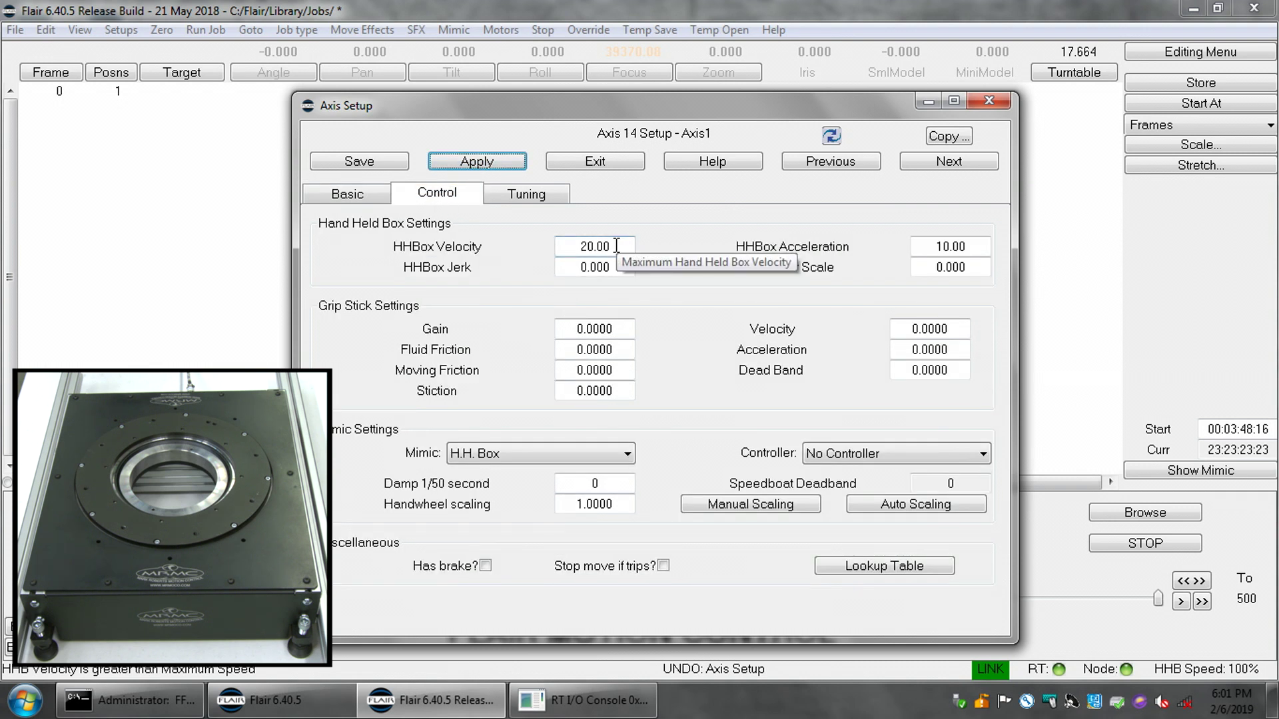
- Zero the turntable axis at its current physical position with Zero Direct
click(1073, 59)
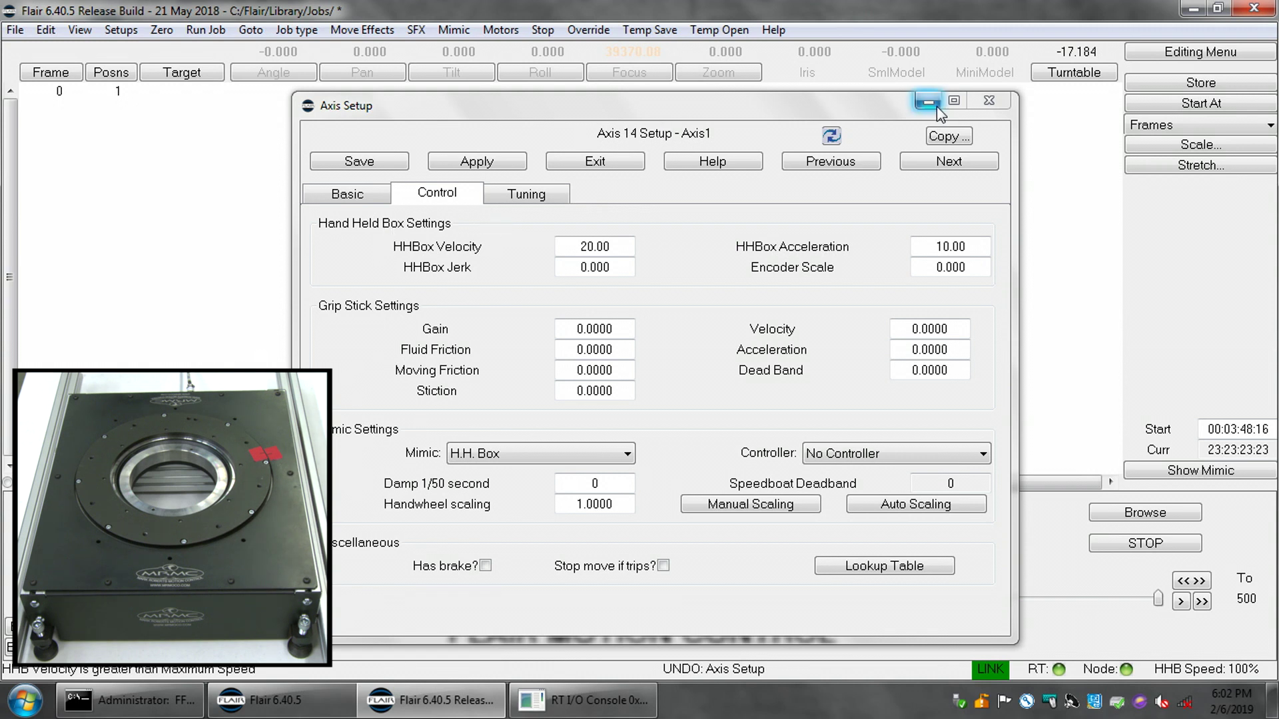
right_click(1075, 73)
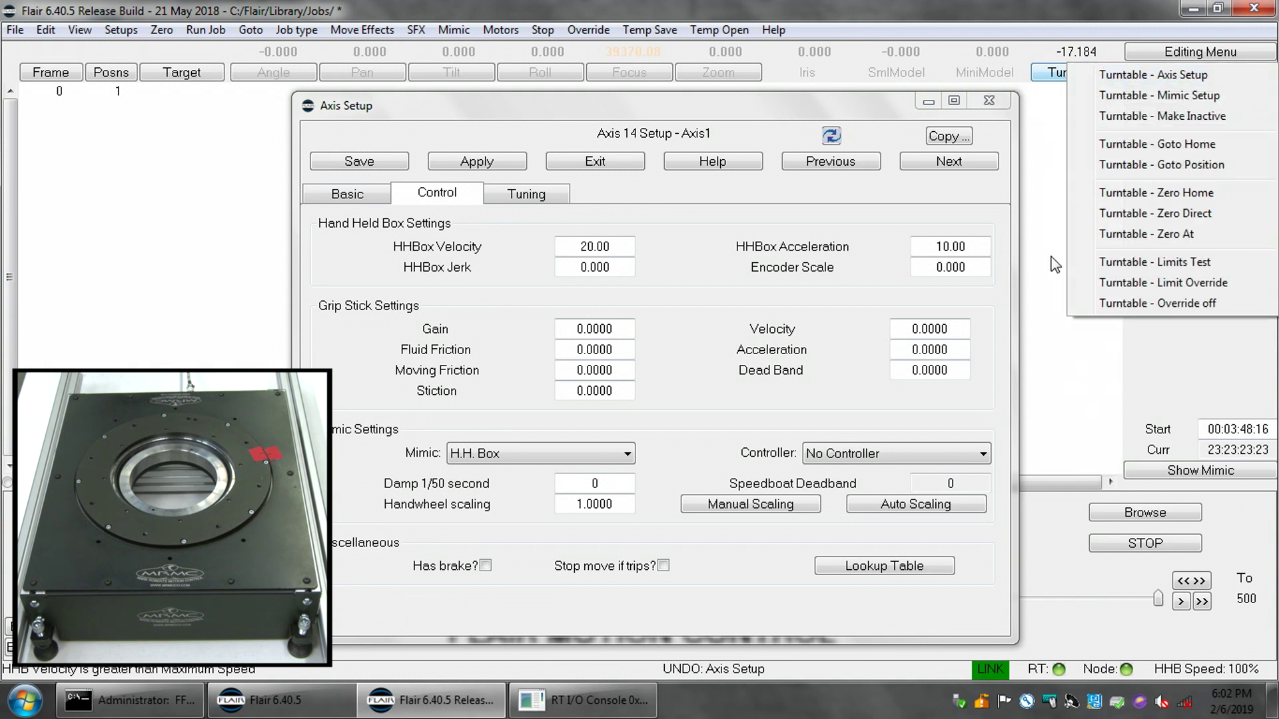
click(1109, 214)
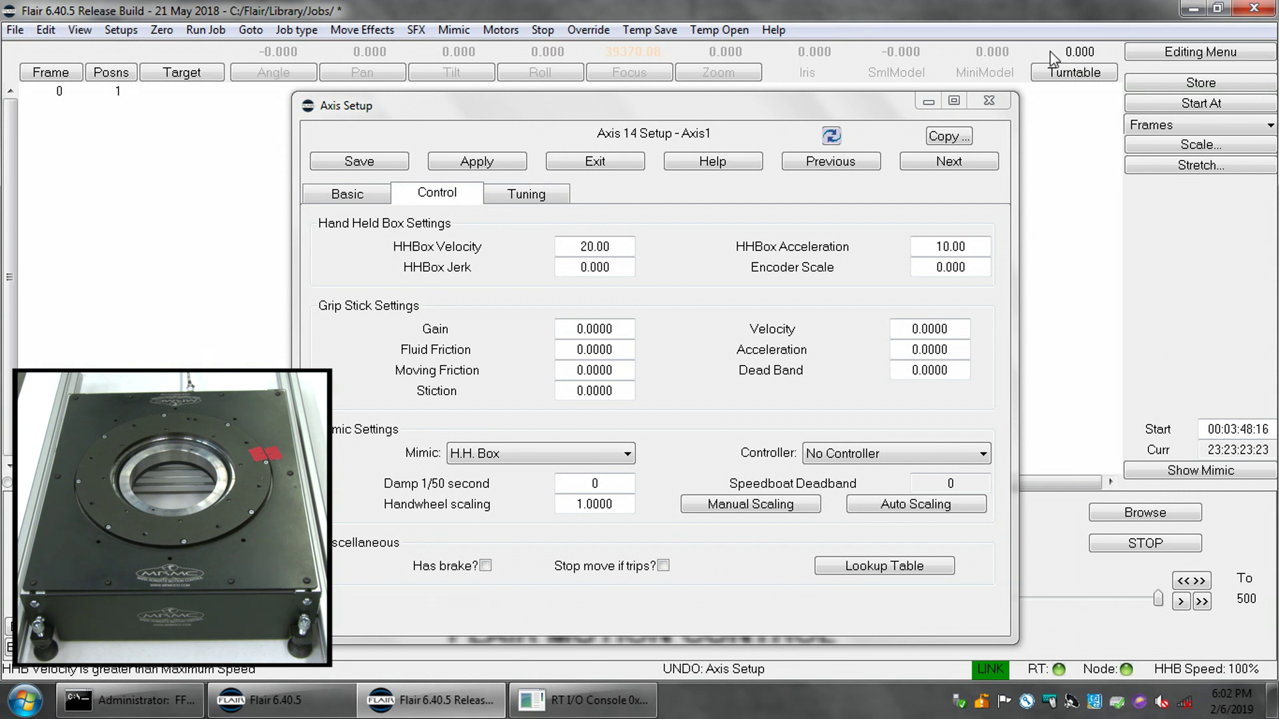
- Move the Axis Setup window clear of the job table and store positions 1 and 2 at frames 0 and 100
drag(710, 104, 709, 140)
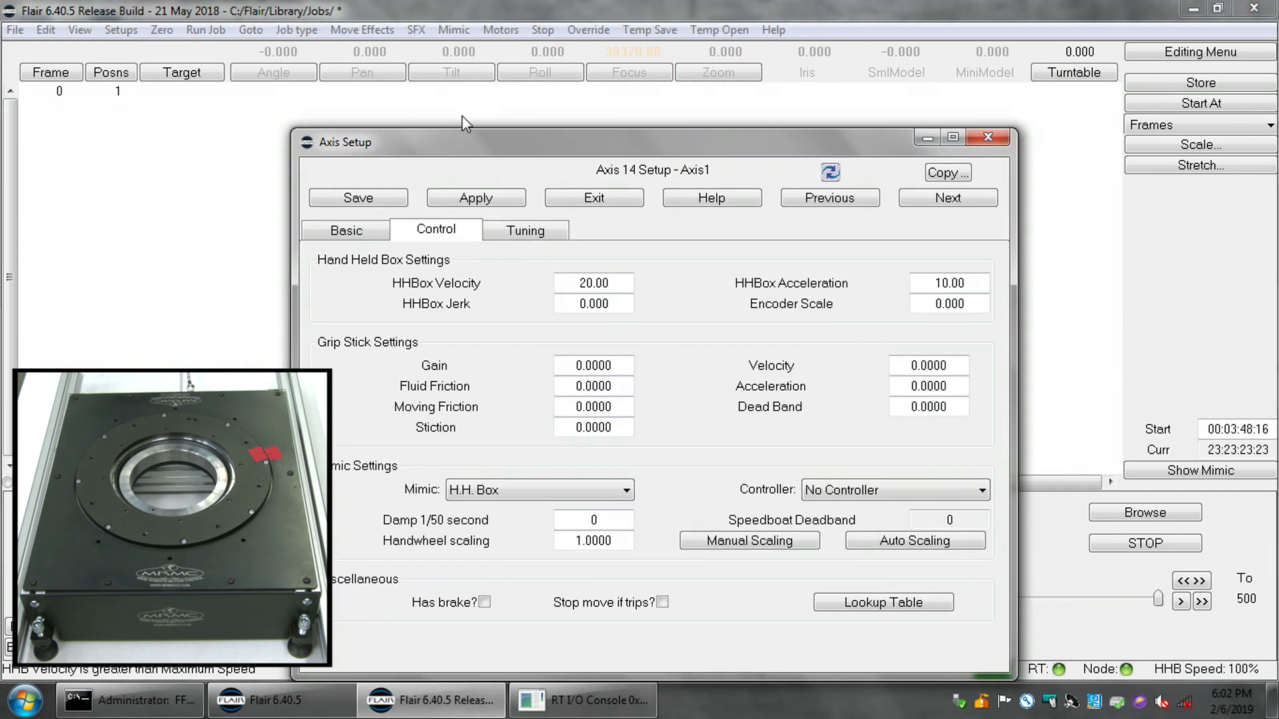
click(116, 91)
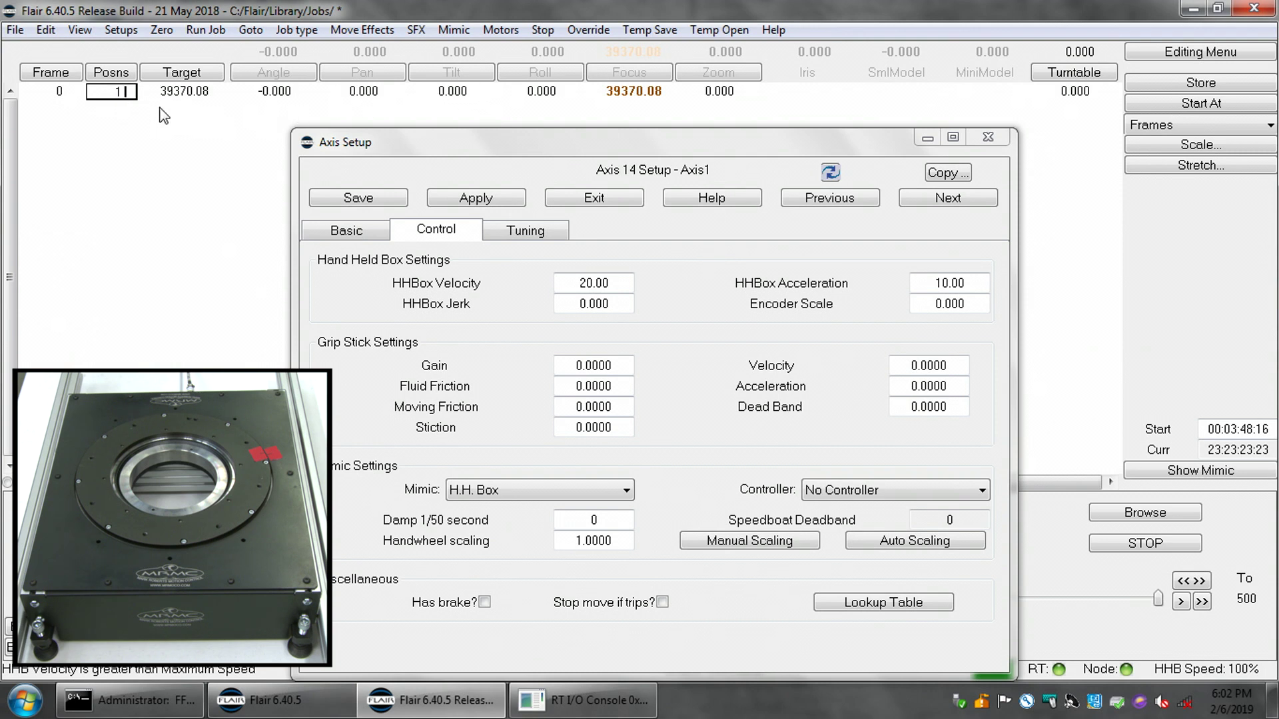
key(Return)
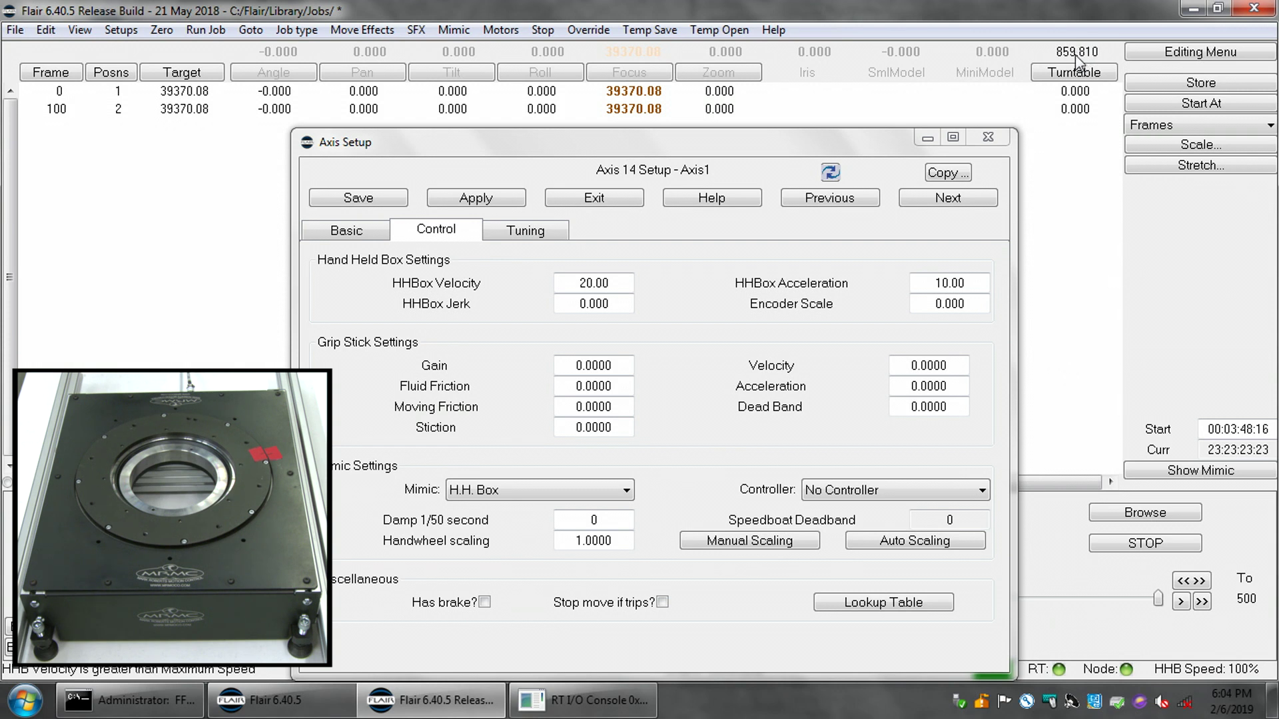
- Calculate and apply the turntable's scale in the Scaling Calculator, using 360 as the actual distance travelled
click(346, 234)
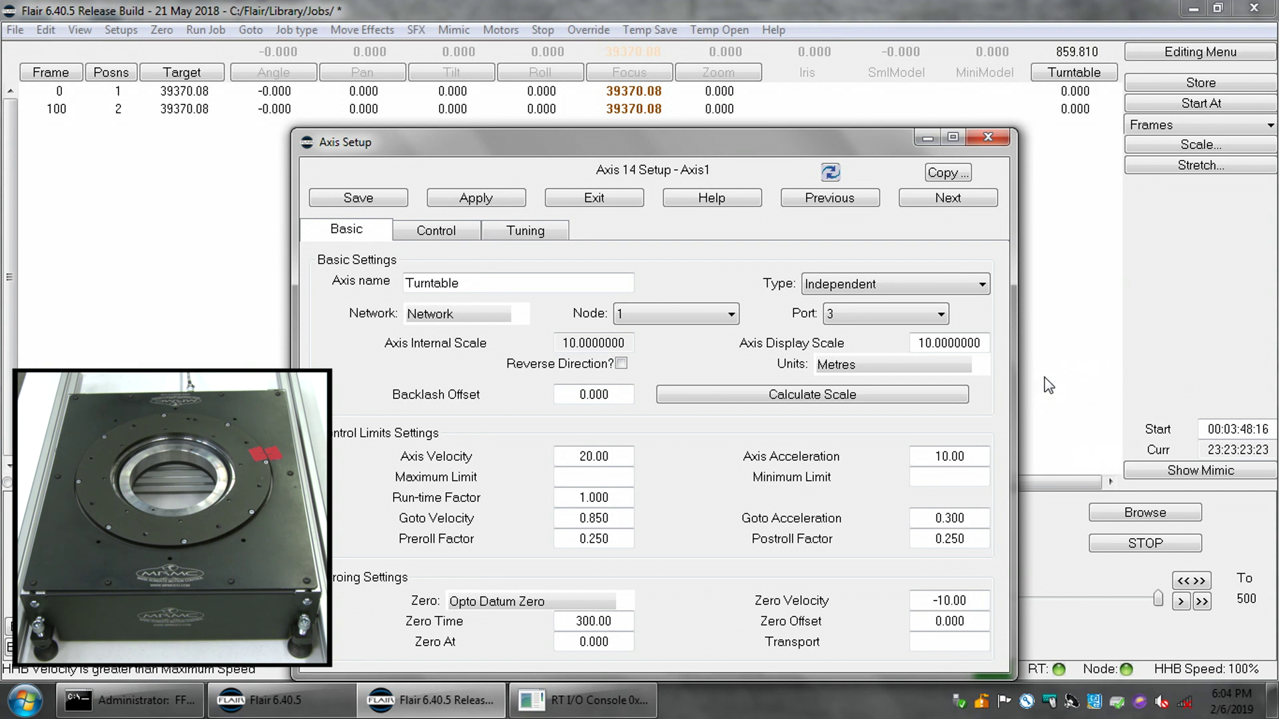
click(857, 394)
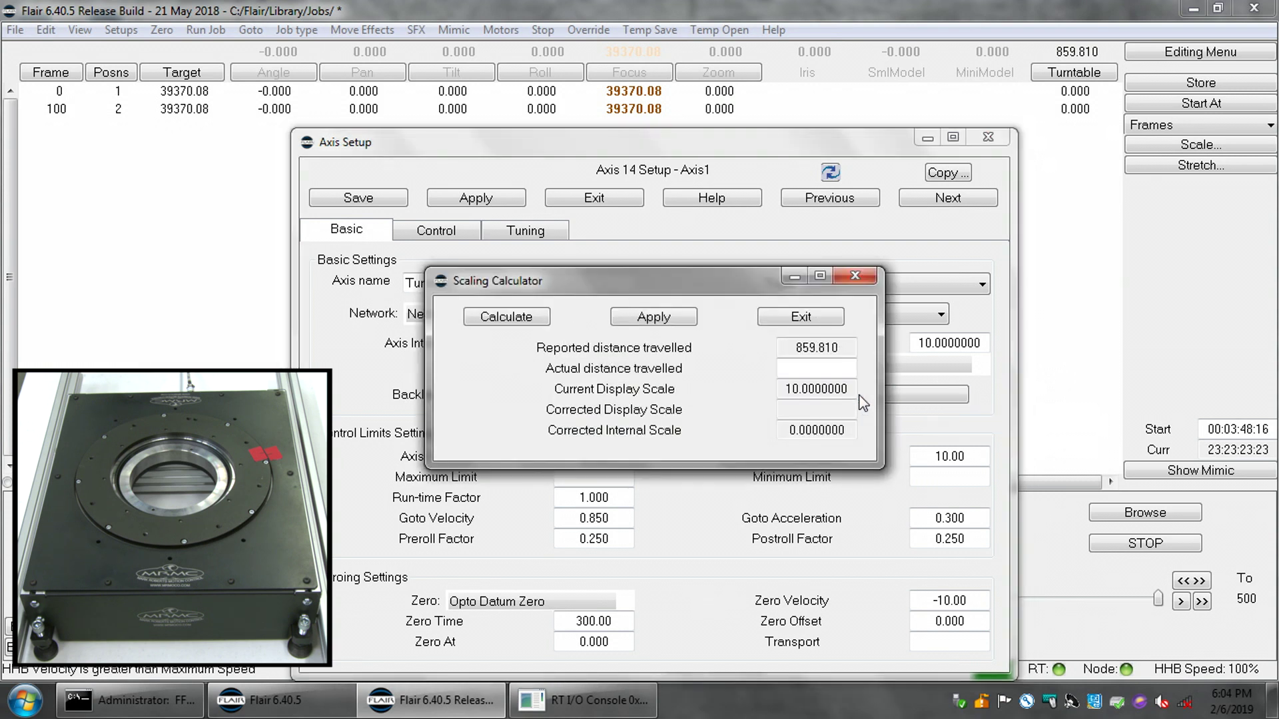
drag(662, 284, 660, 249)
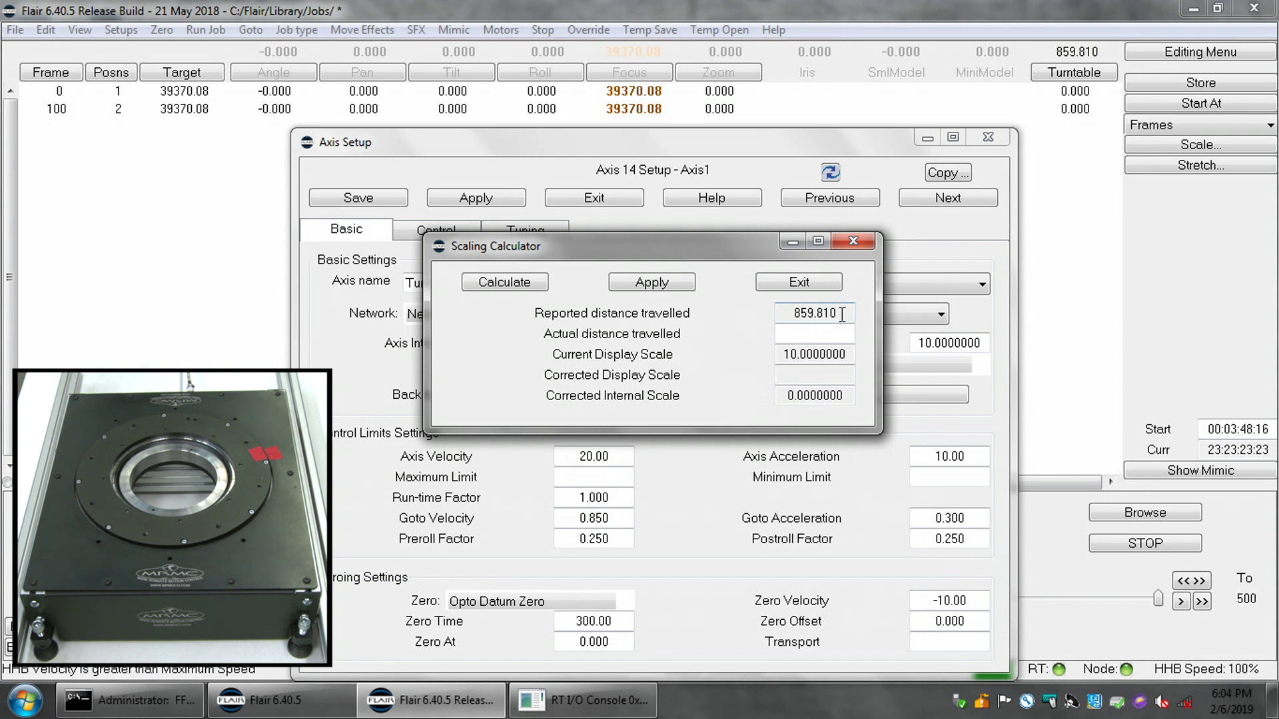
click(815, 333)
text(360)
key(Return)
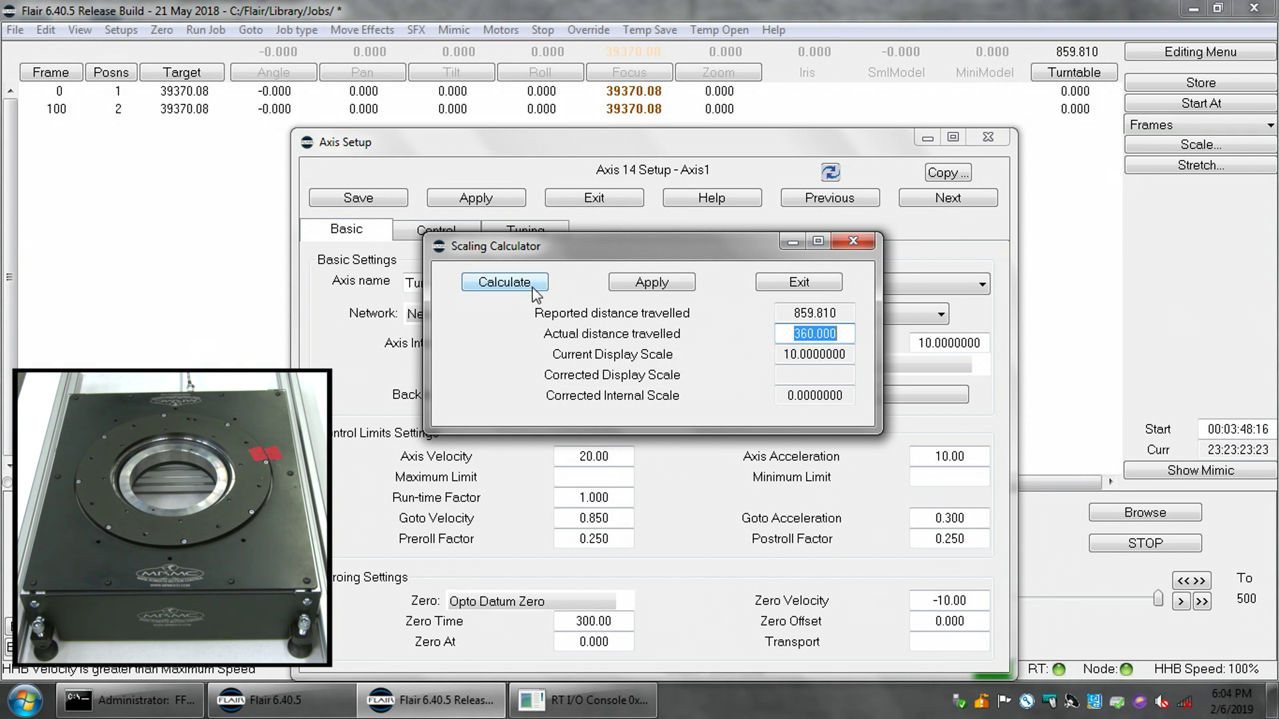
click(504, 286)
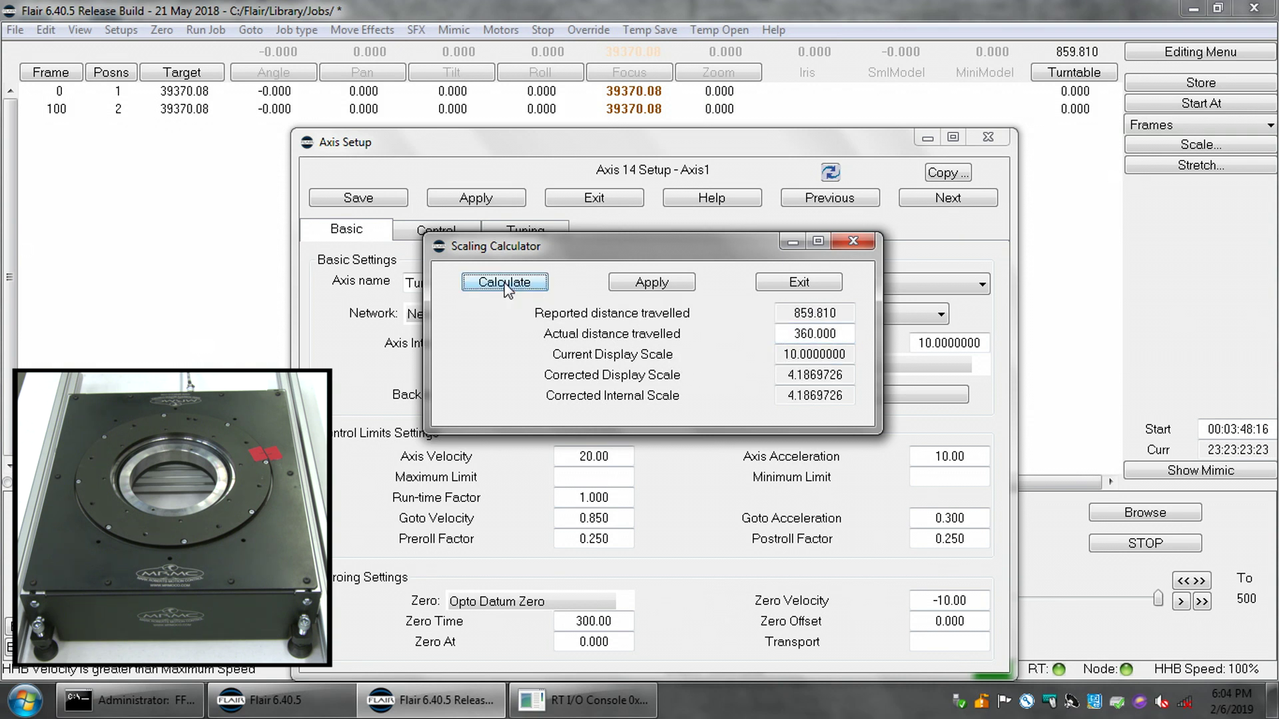
click(656, 283)
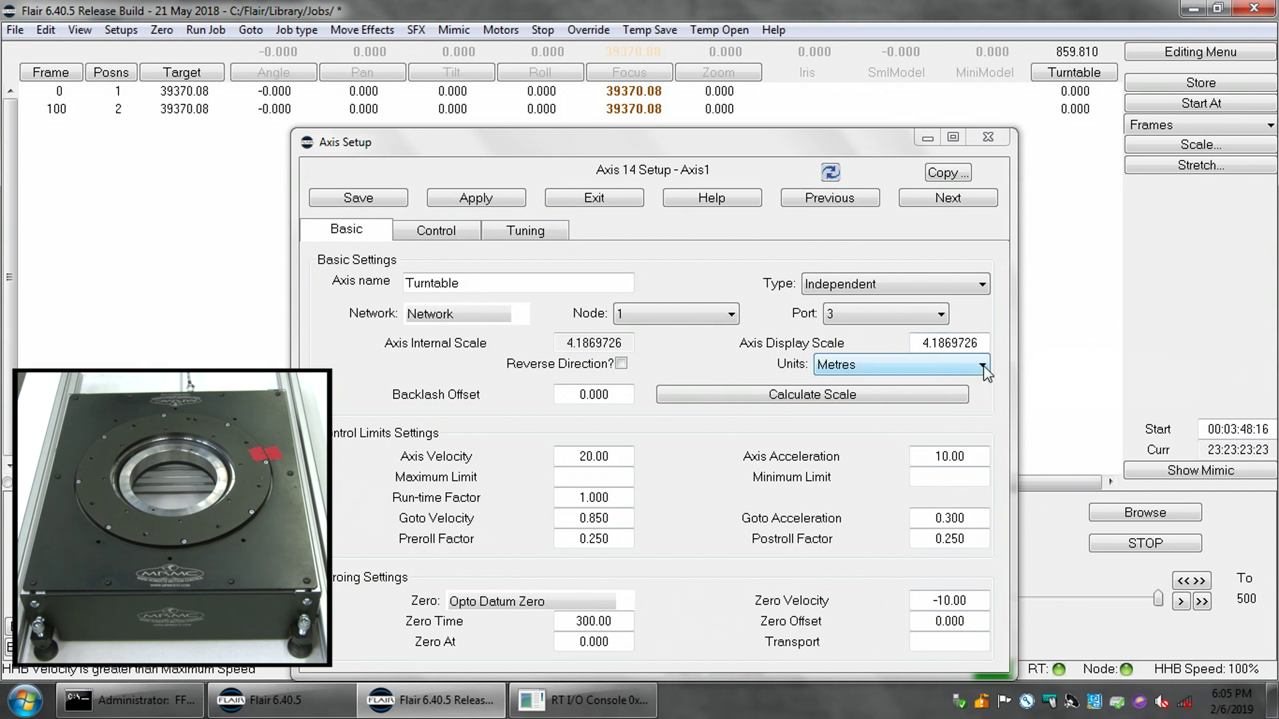
- Set the turntable axis units to Degrees, then save and apply the axis settings
click(982, 366)
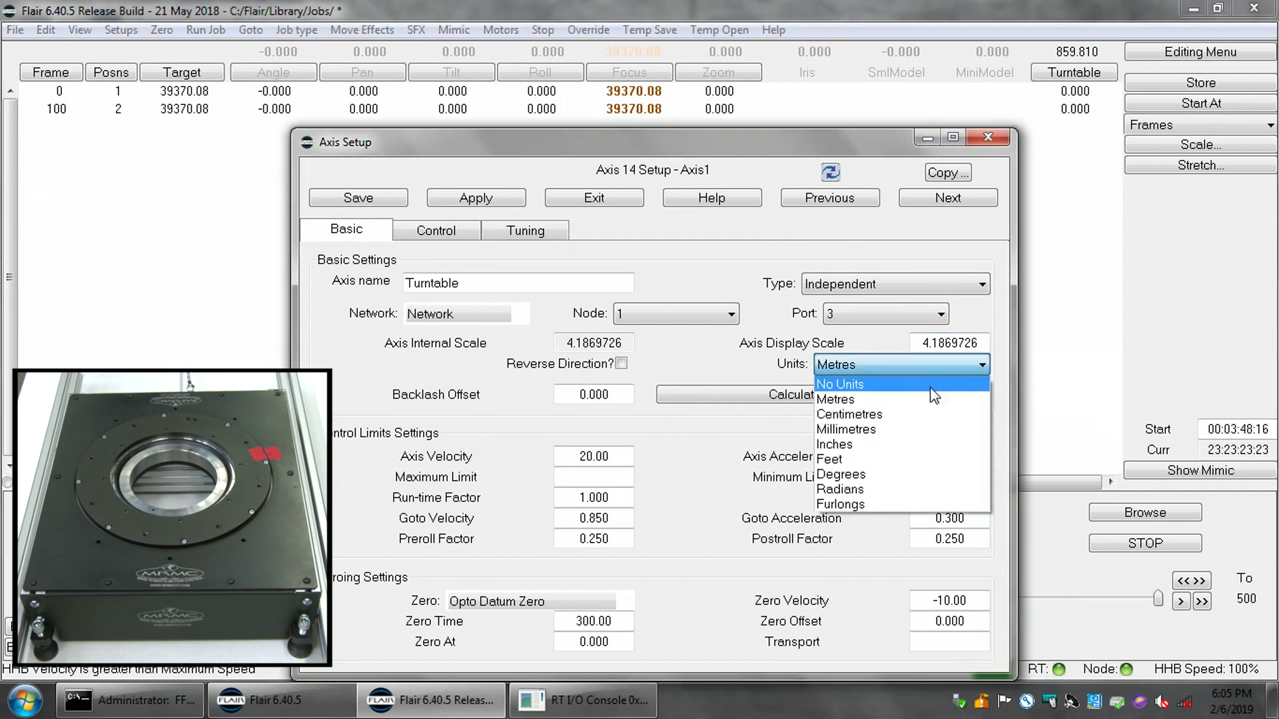
click(938, 480)
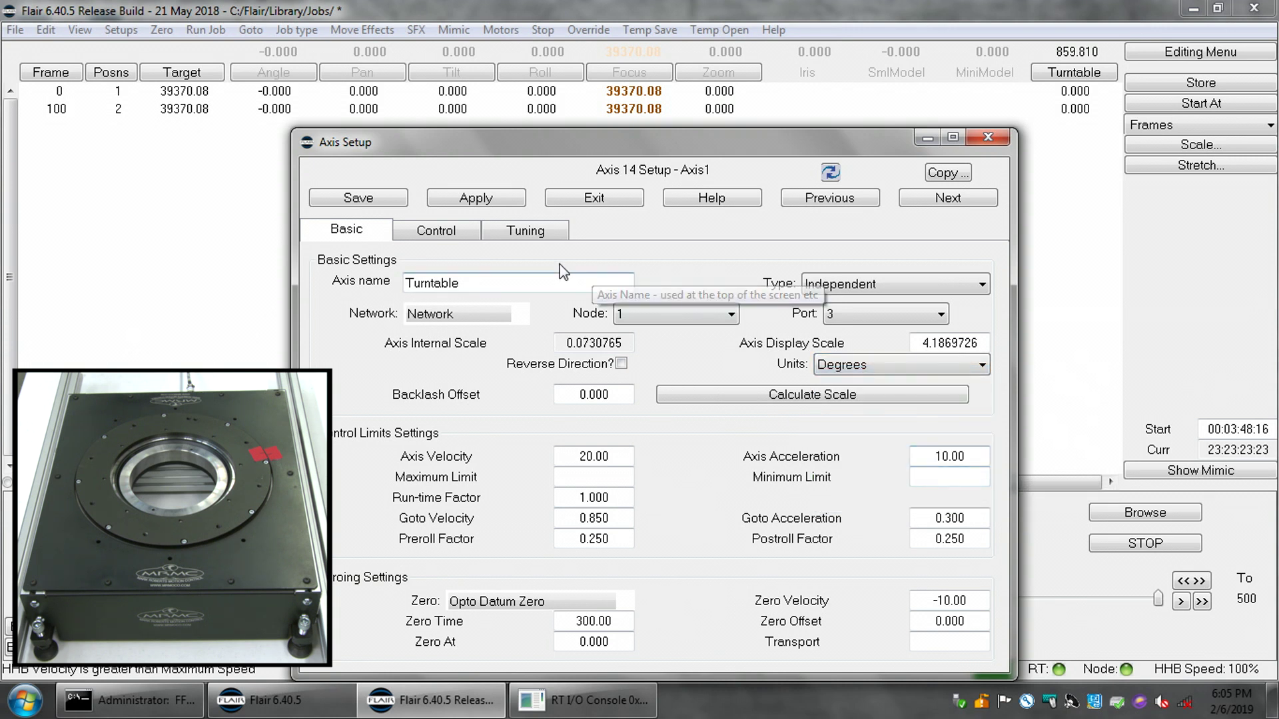
click(375, 205)
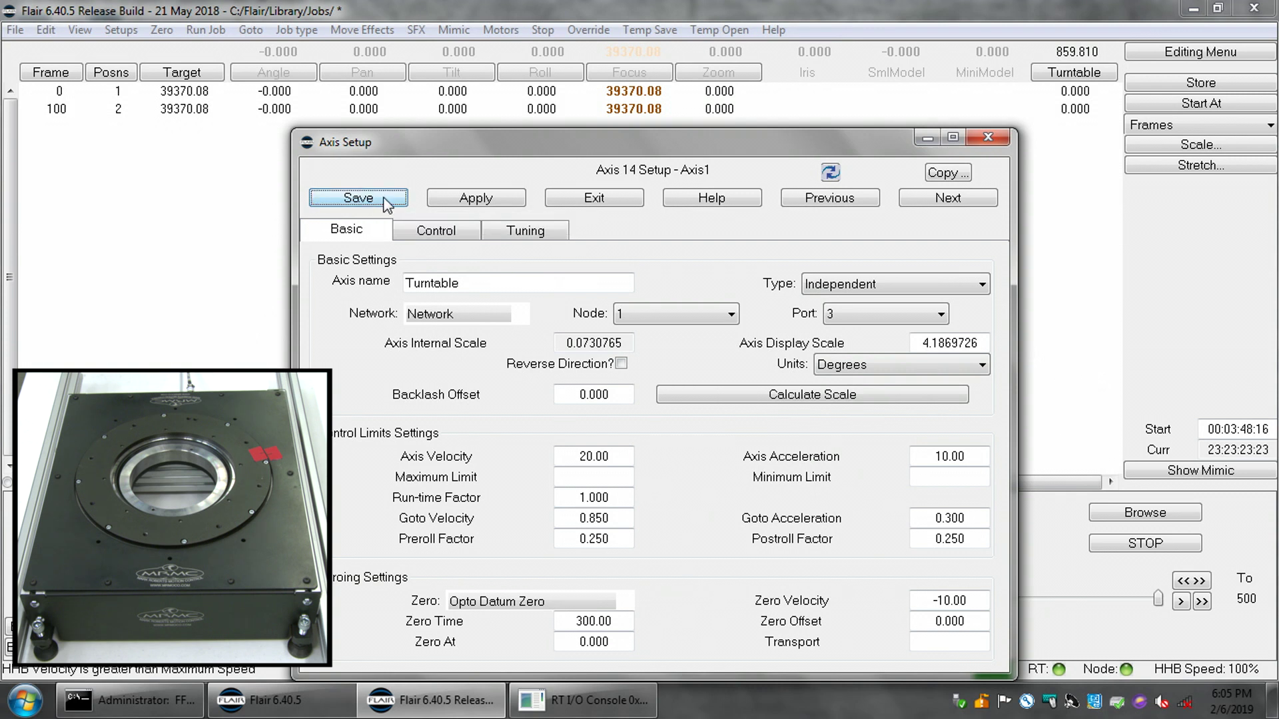
click(468, 202)
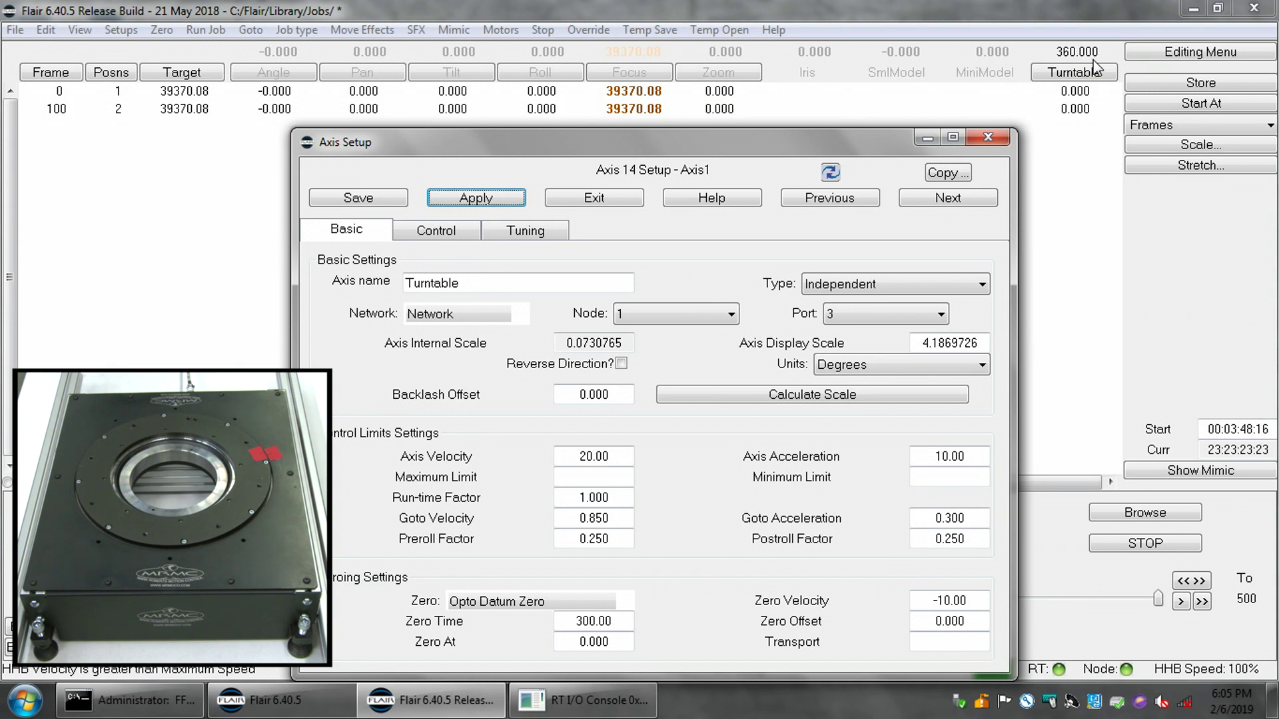
- Set the Turntable value of position 2 at frame 100 to 360, and save and apply the axis settings
click(1066, 110)
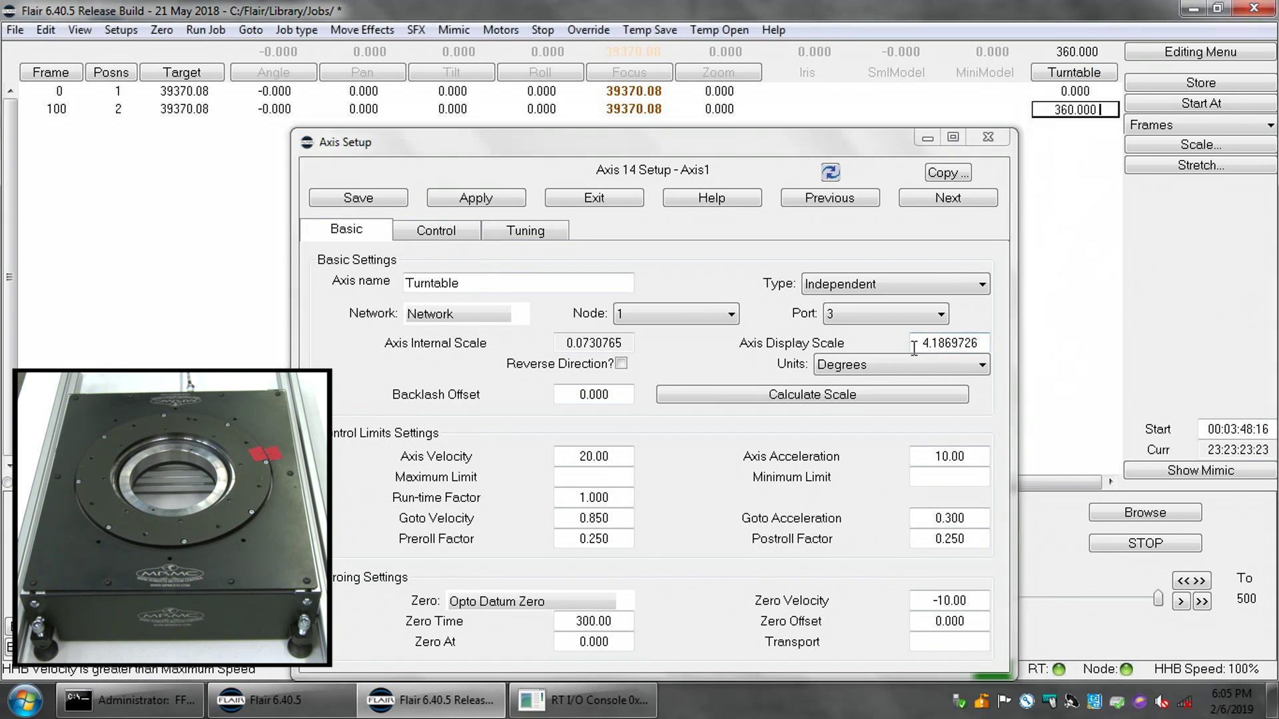
click(982, 366)
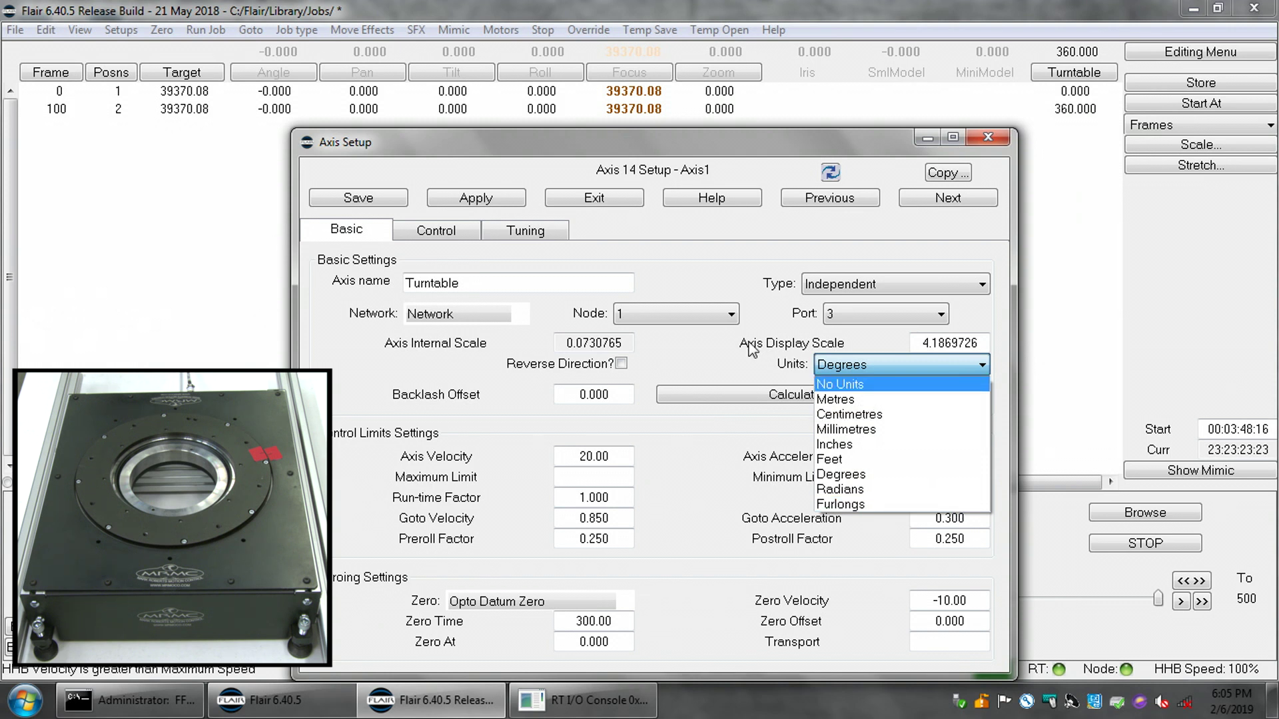
click(1013, 383)
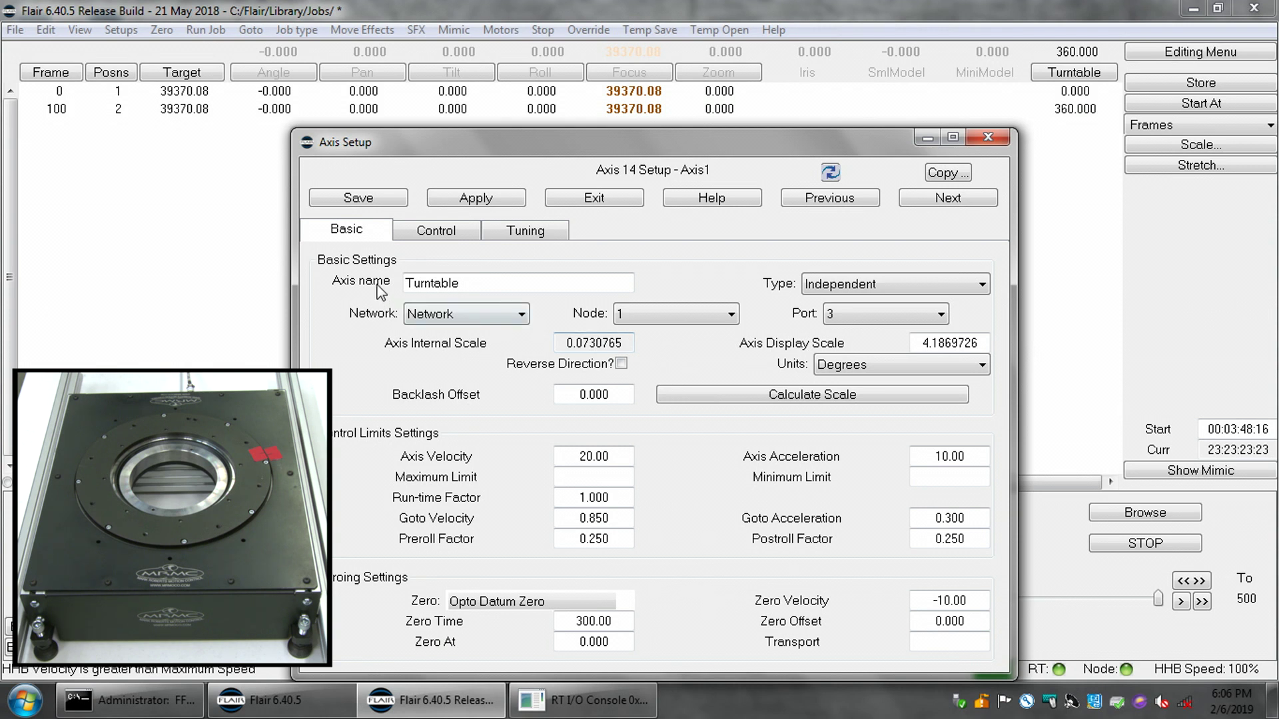
click(365, 197)
click(487, 200)
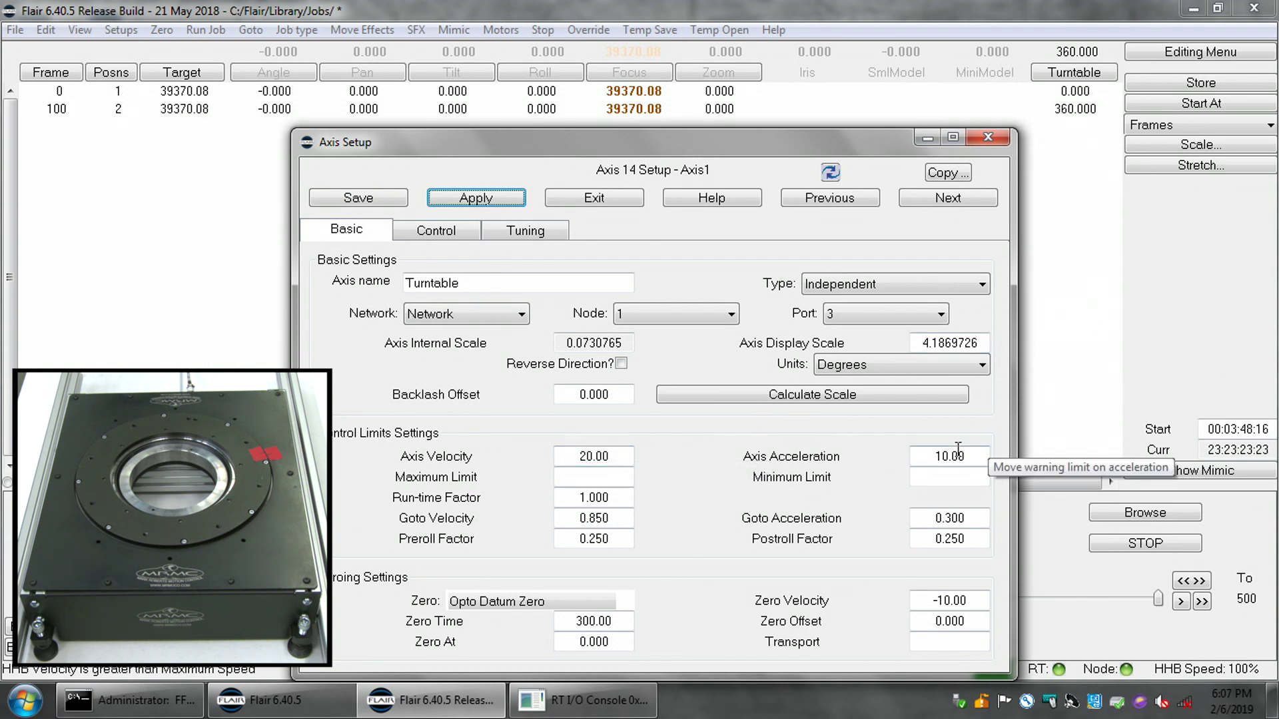
- Test the turntable's motion at the current HHBox Velocity and review its Axis Velocity limit
click(435, 233)
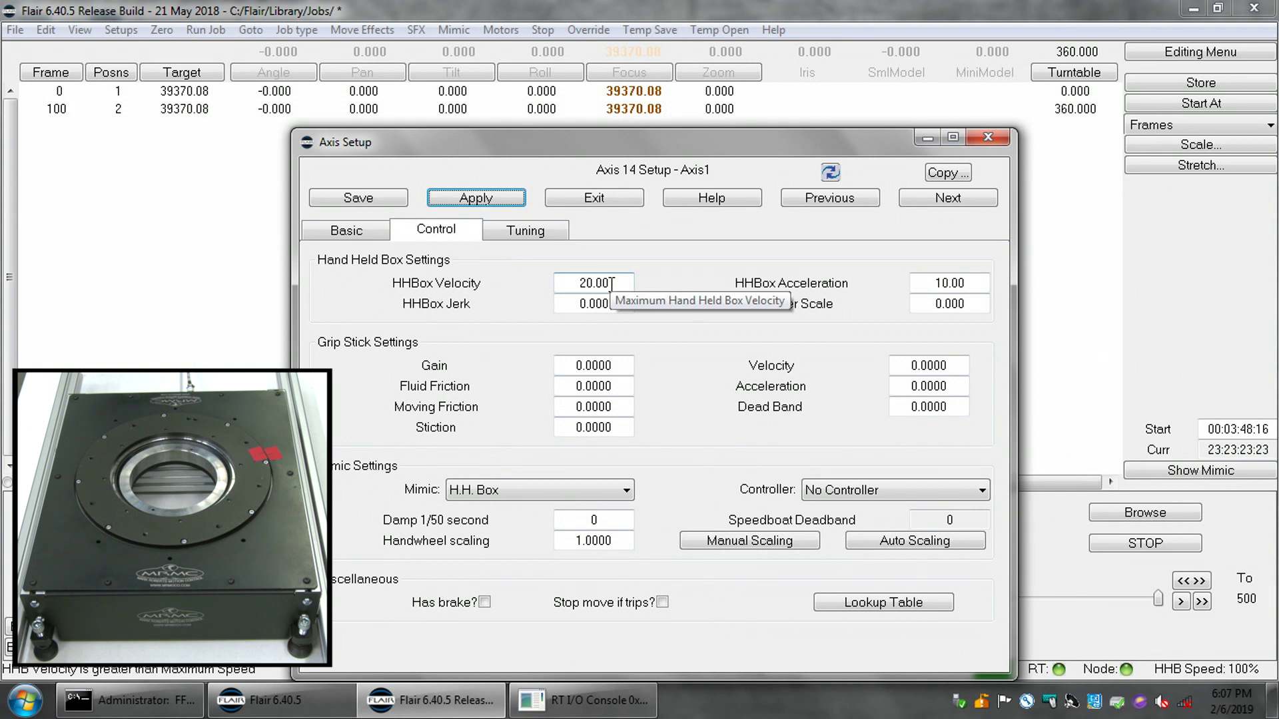
click(1083, 60)
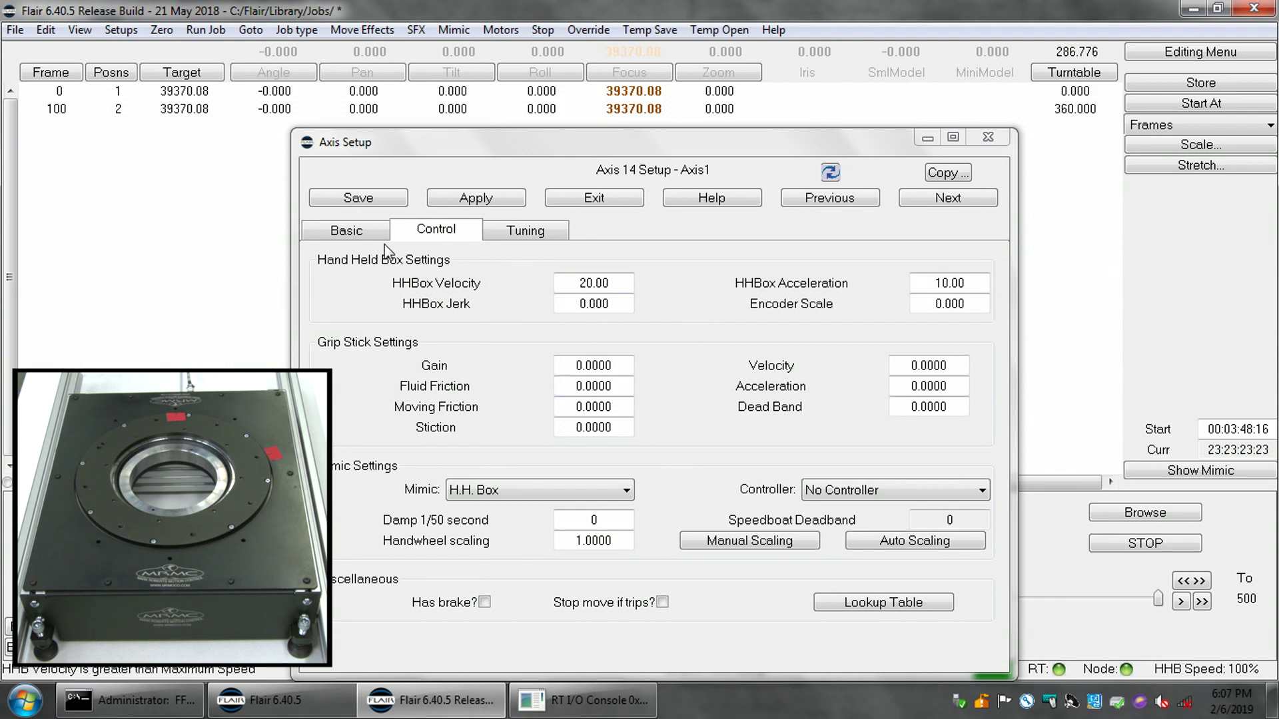
click(357, 234)
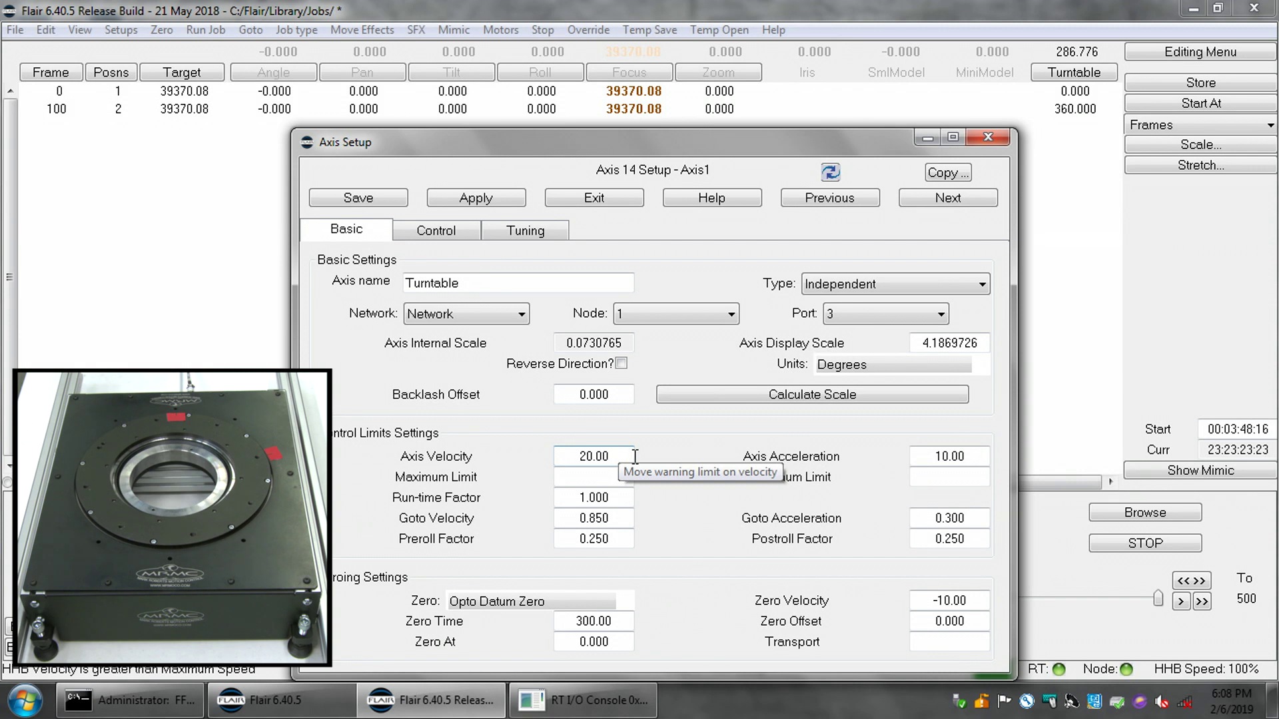
- Set the turntable's HHBox Velocity to 30
click(442, 233)
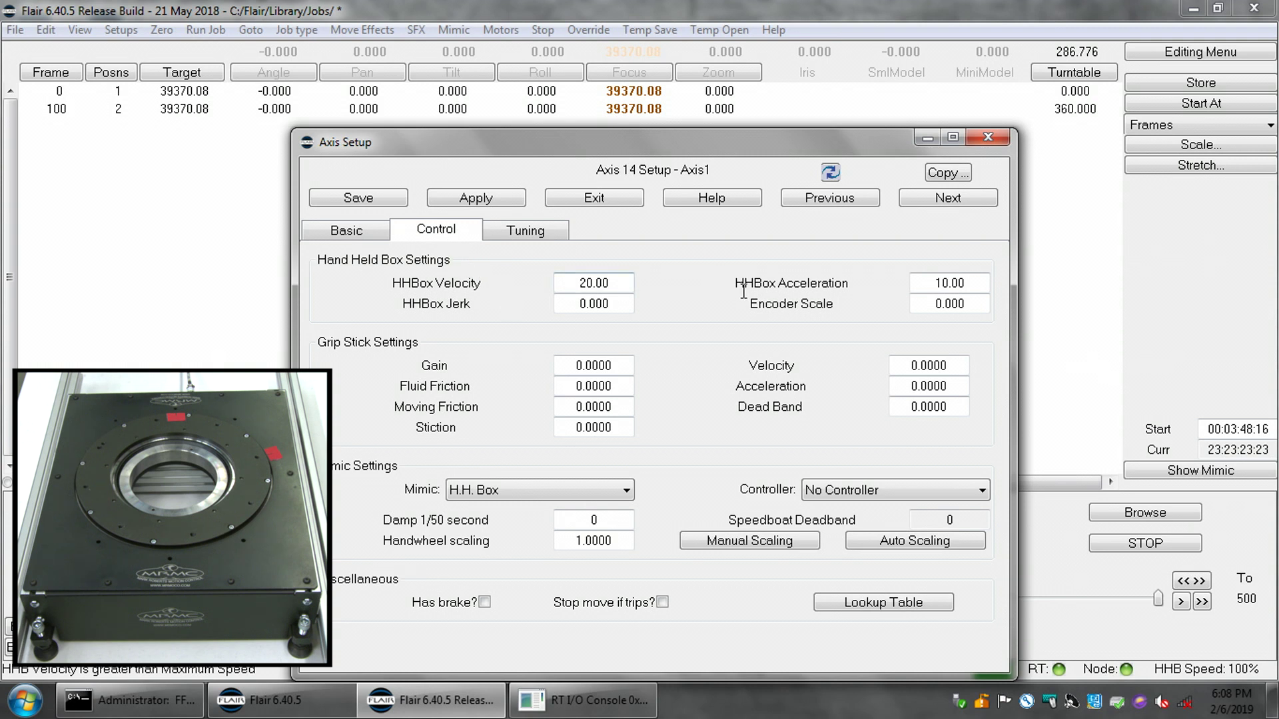
double_click(612, 283)
text(30)
key(Return)
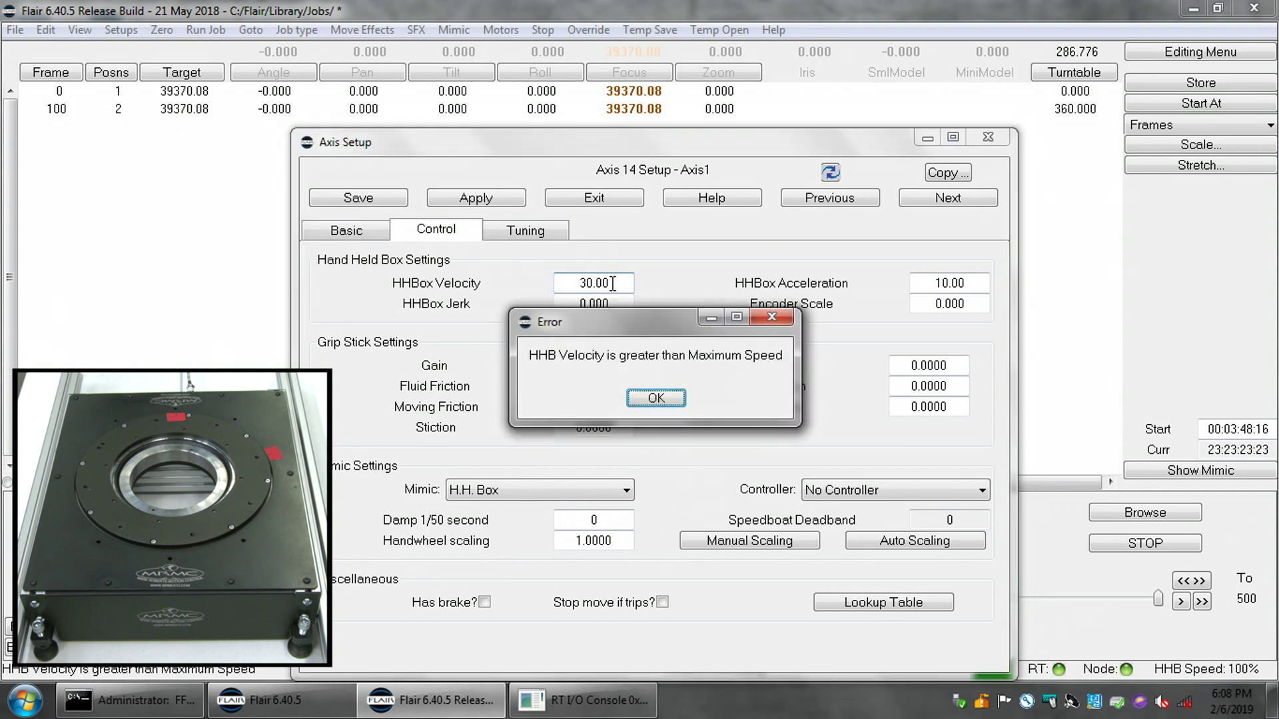
click(656, 398)
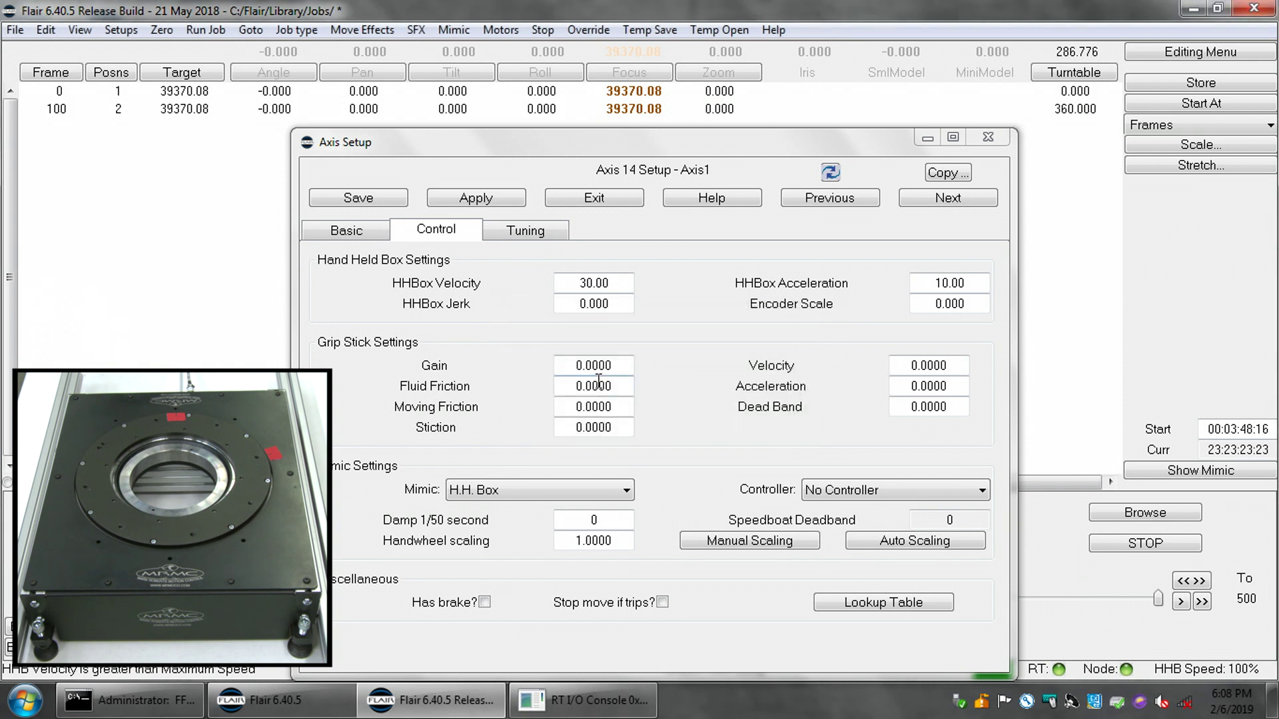
- Raise the turntable's Axis Velocity limit to 100, apply it, and test the turntable's motion
click(342, 233)
double_click(621, 457)
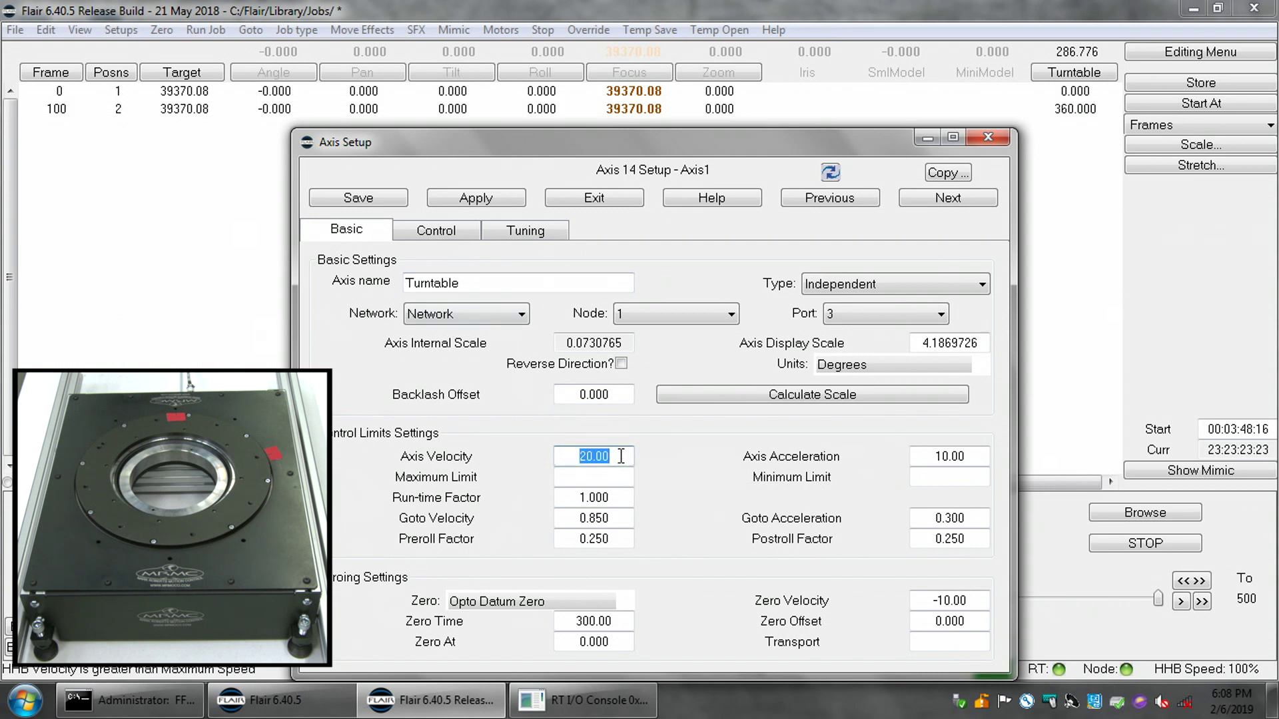
text(100)
key(Return)
click(475, 197)
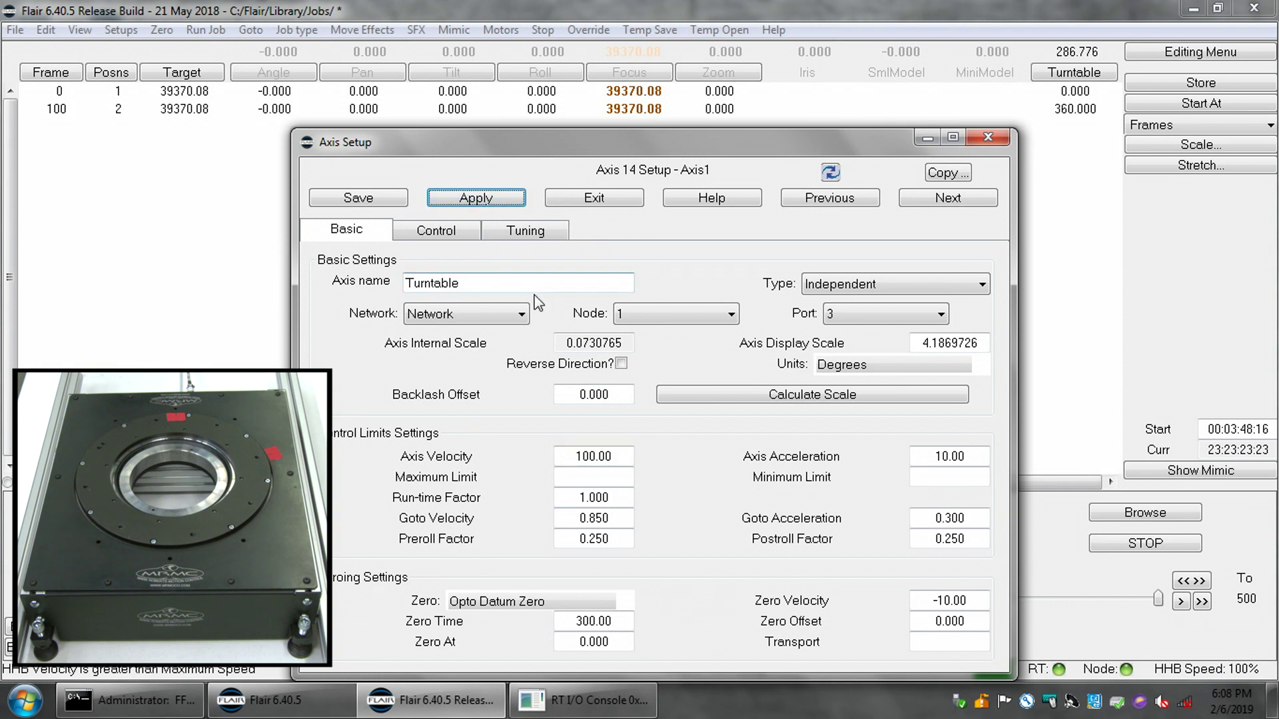
click(459, 244)
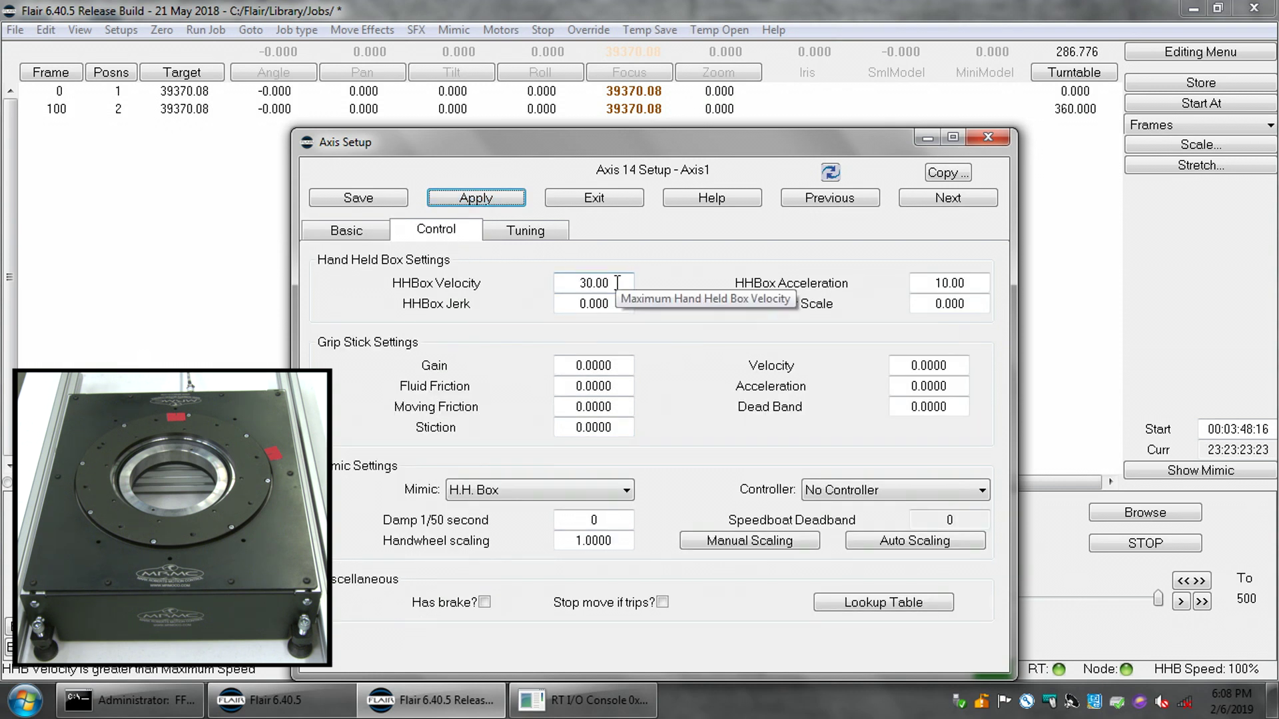
click(1074, 57)
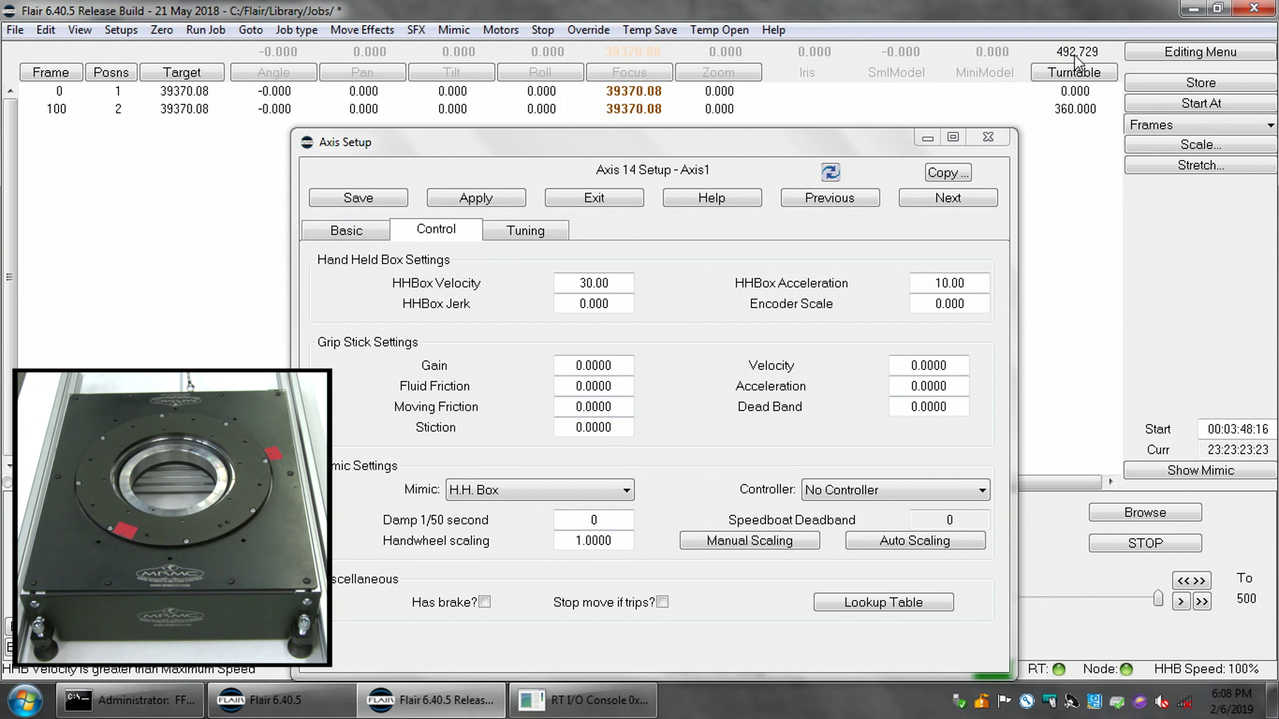
- Set the turntable's HHBox Acceleration to 50, apply it, and test the motion
double_click(967, 284)
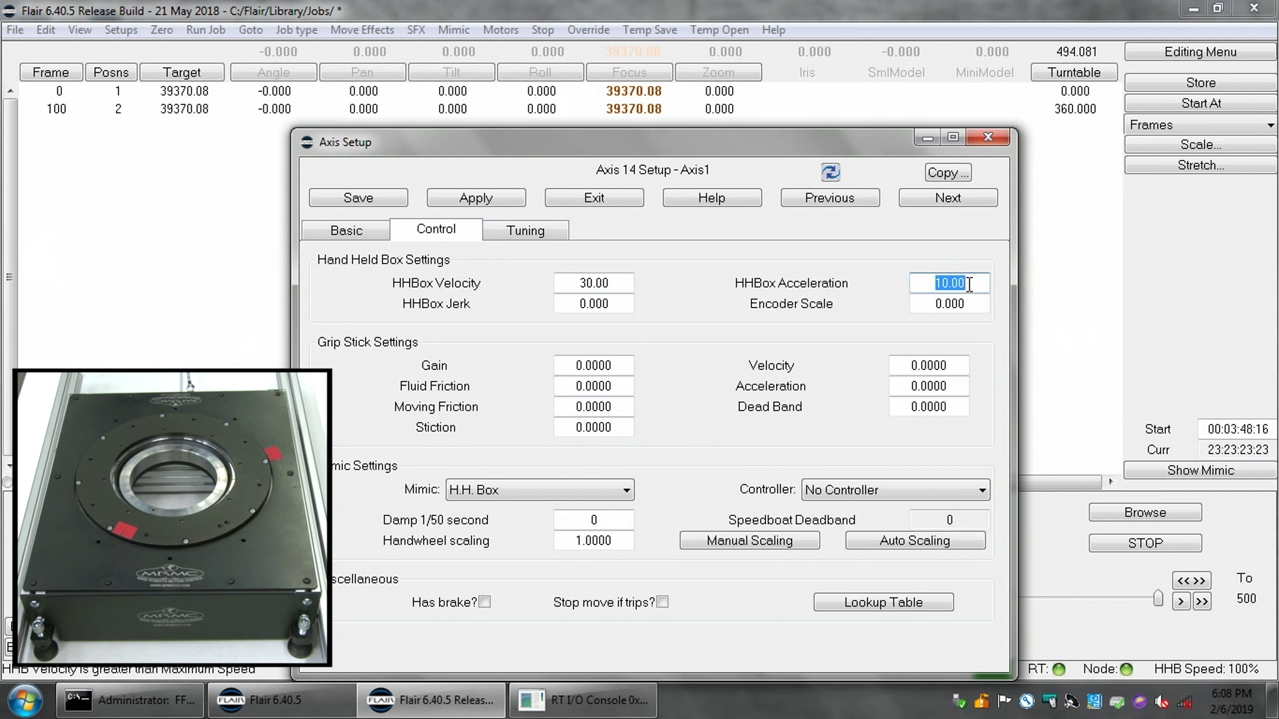
text(50)
key(Return)
click(474, 198)
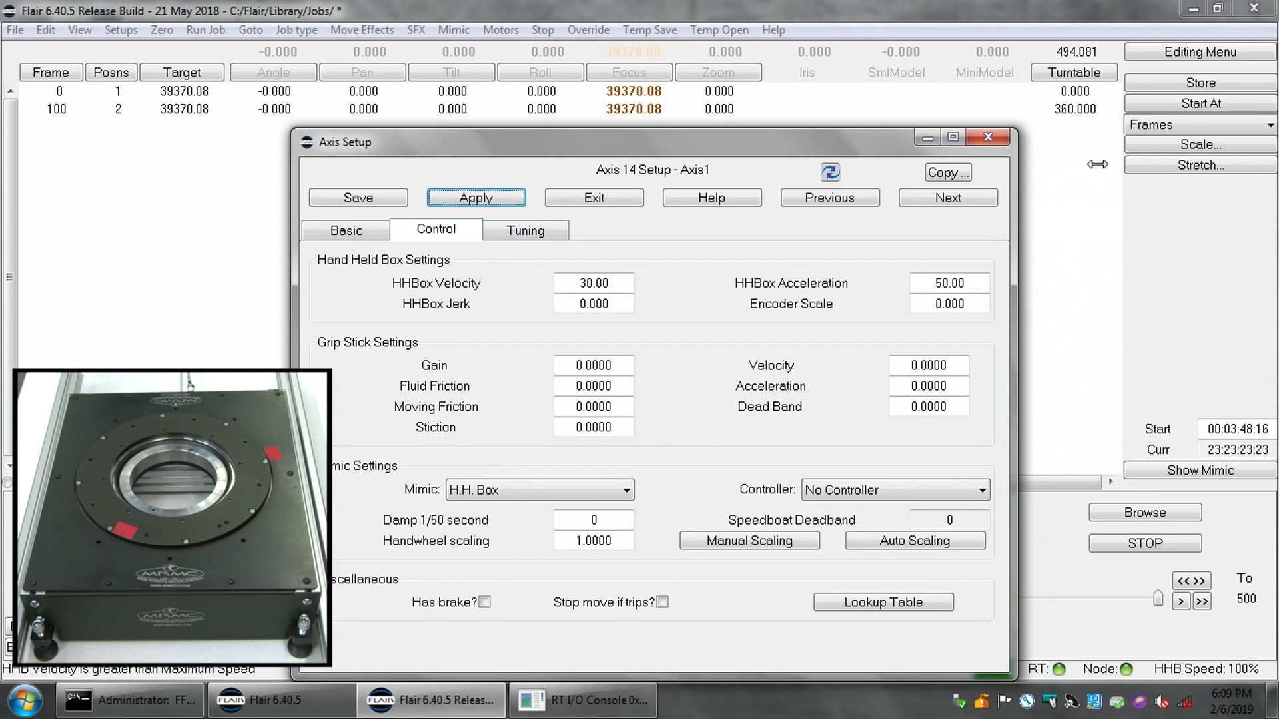
click(1077, 57)
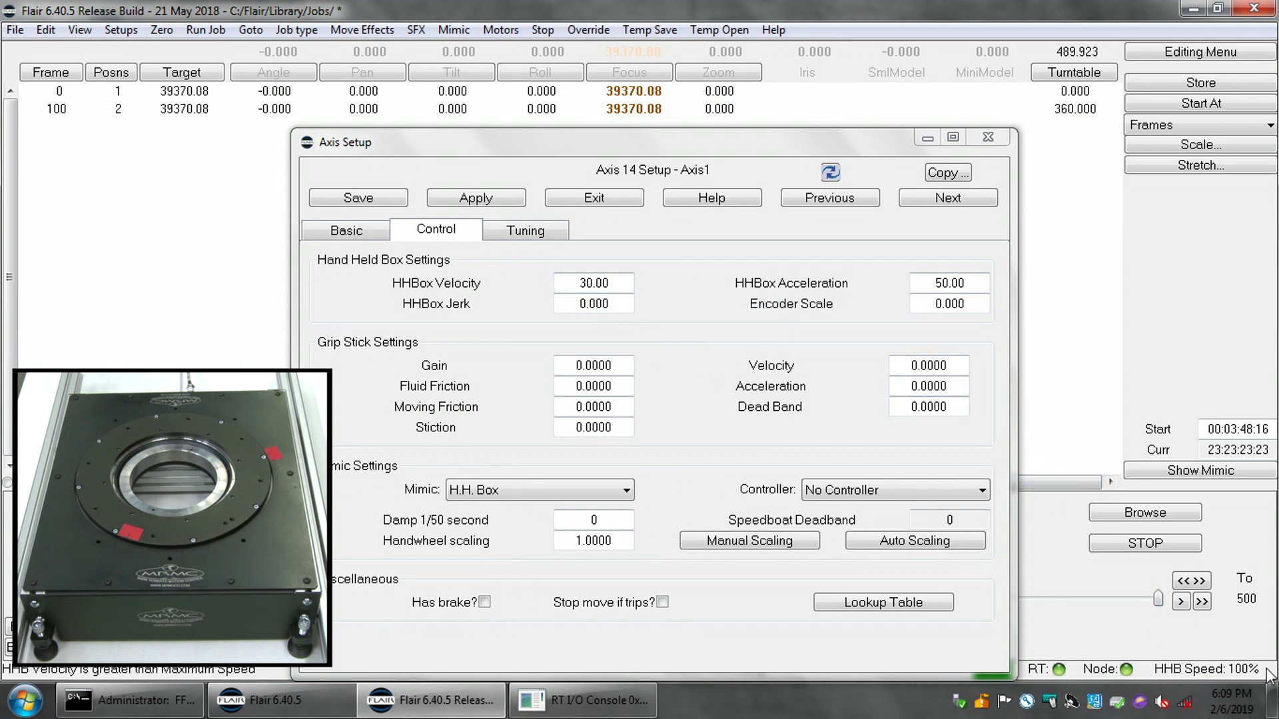
- Increase the HHBox Velocity to 40, apply it, and test the turntable's motion
double_click(614, 283)
text(40)
key(Return)
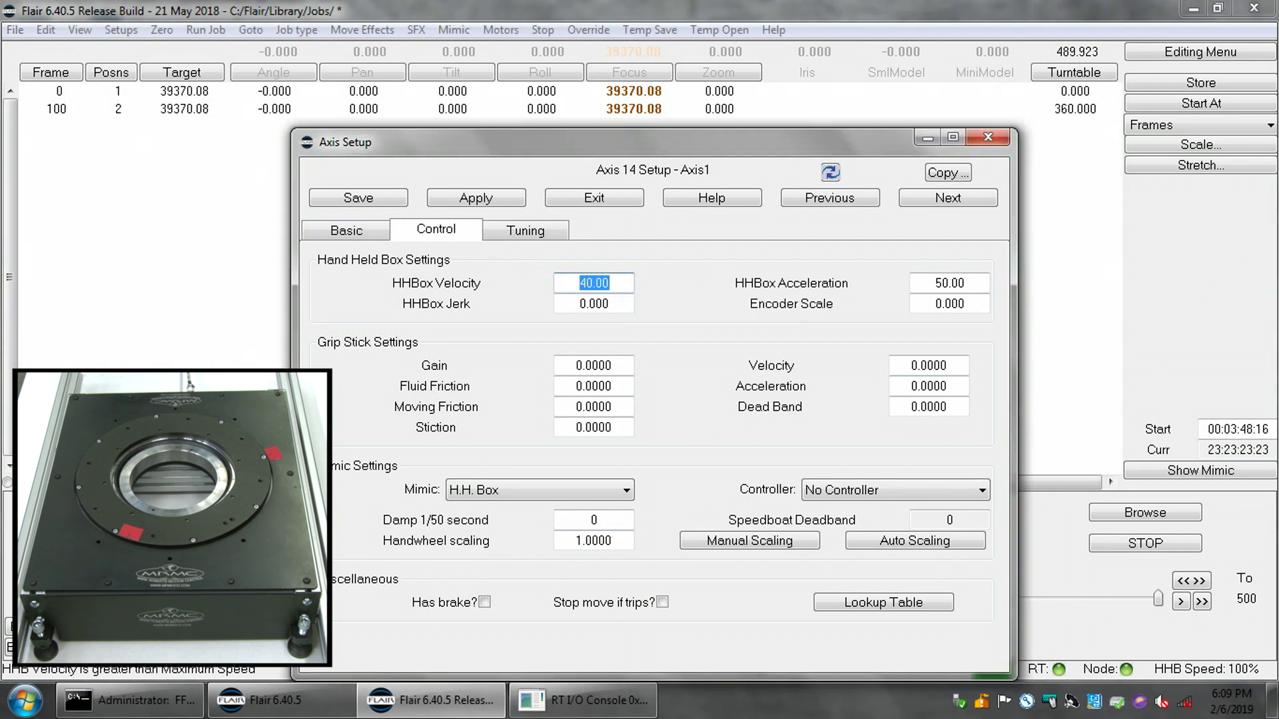
click(481, 199)
click(1075, 53)
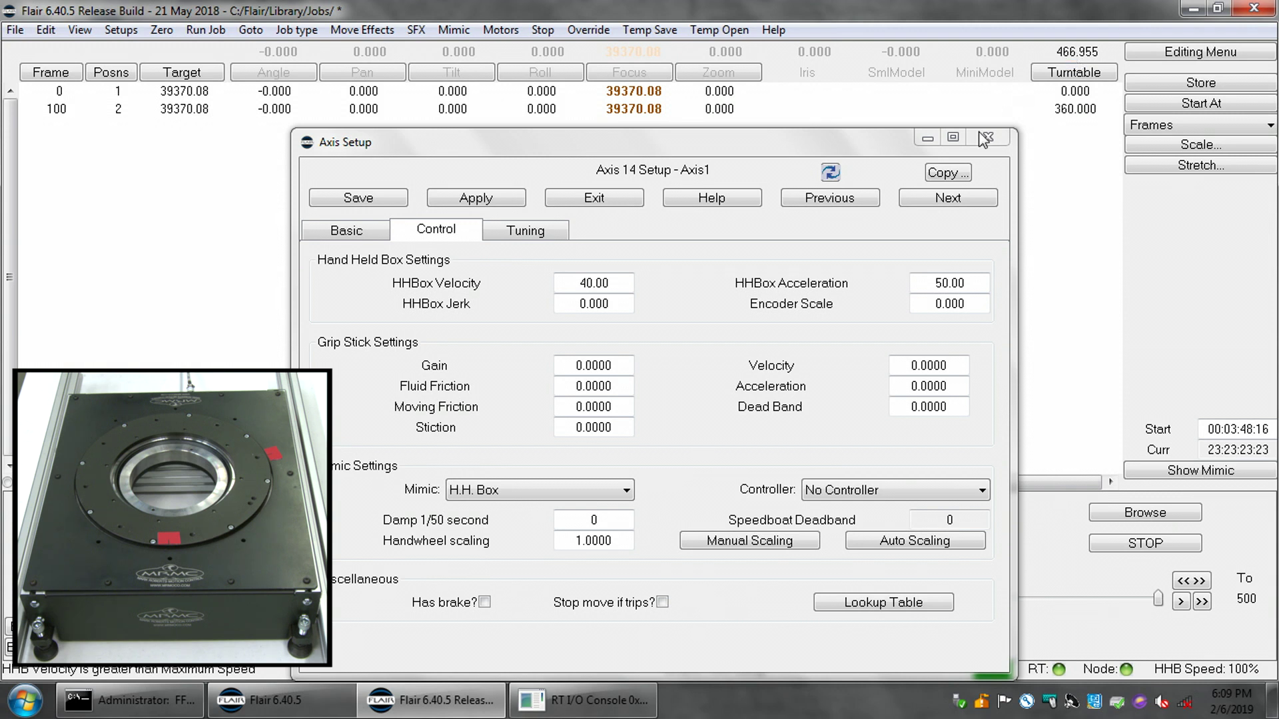
- Try an HHBox Velocity of 50 on the turntable by applying it and running the axis
click(619, 283)
text(50)
key(Return)
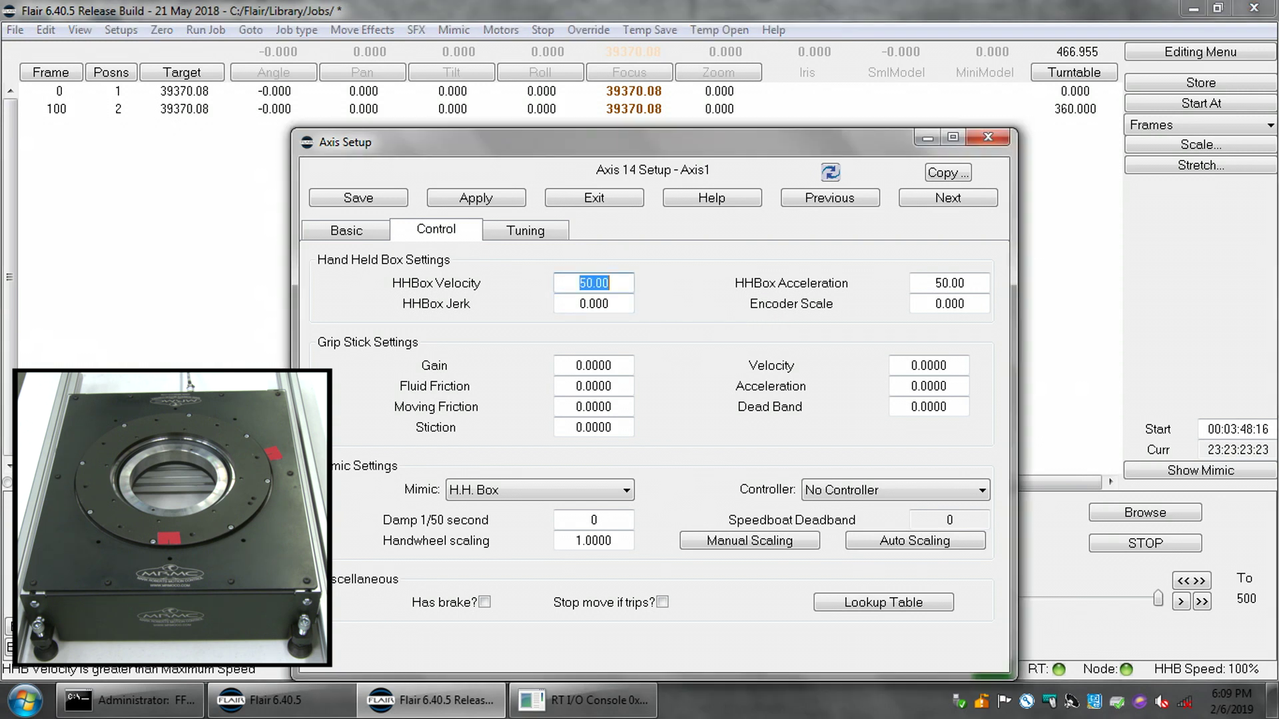
click(476, 200)
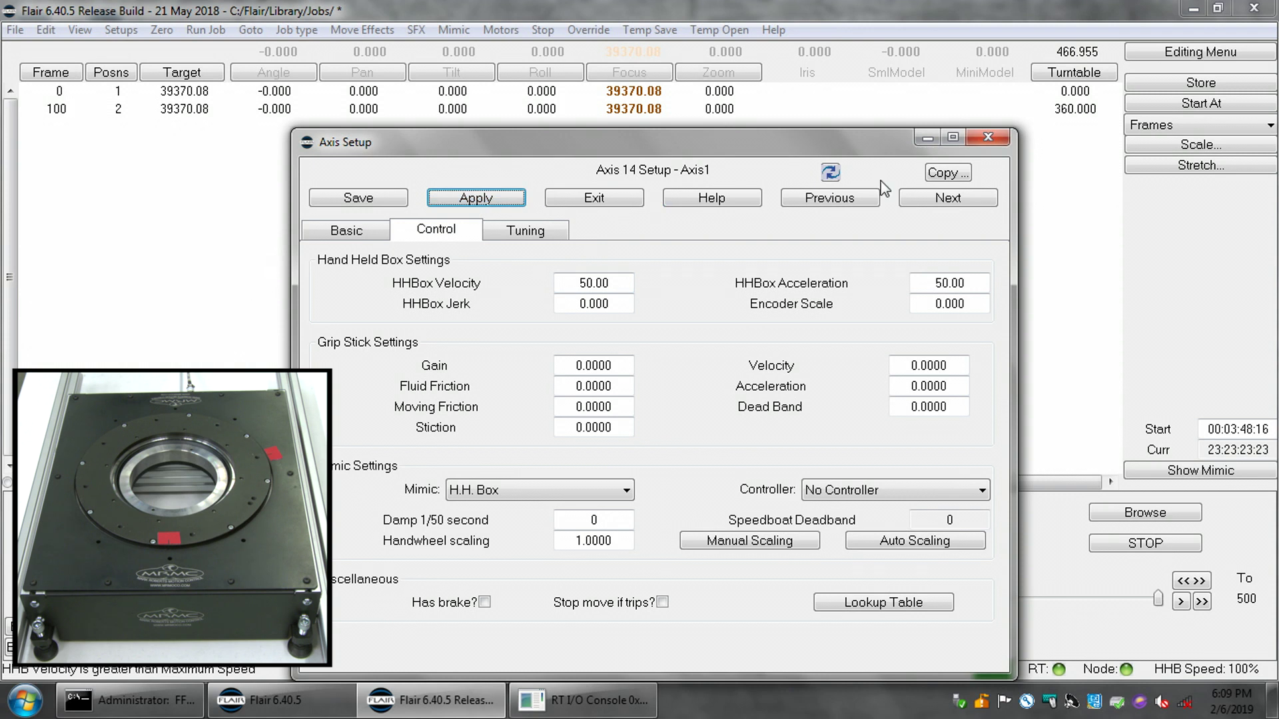
click(1082, 62)
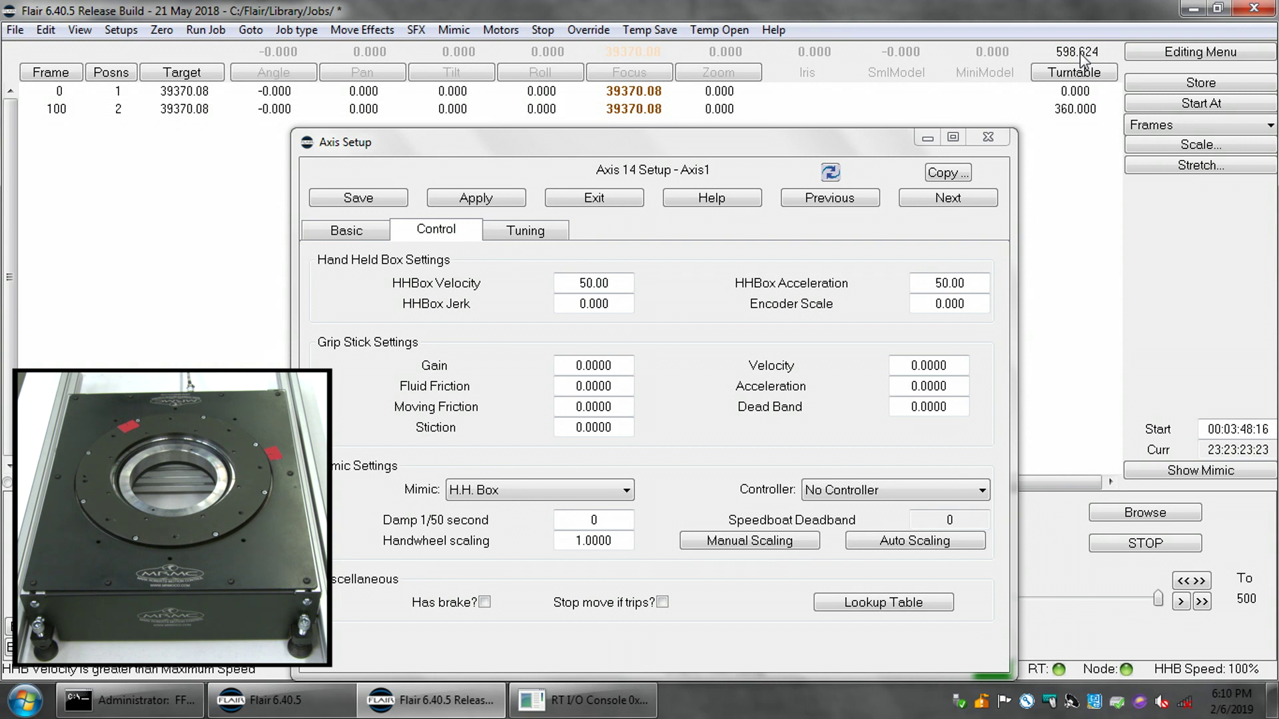
- Reduce the HHBox Velocity to 40, apply it, and test the turntable again
double_click(612, 283)
text(40)
key(Return)
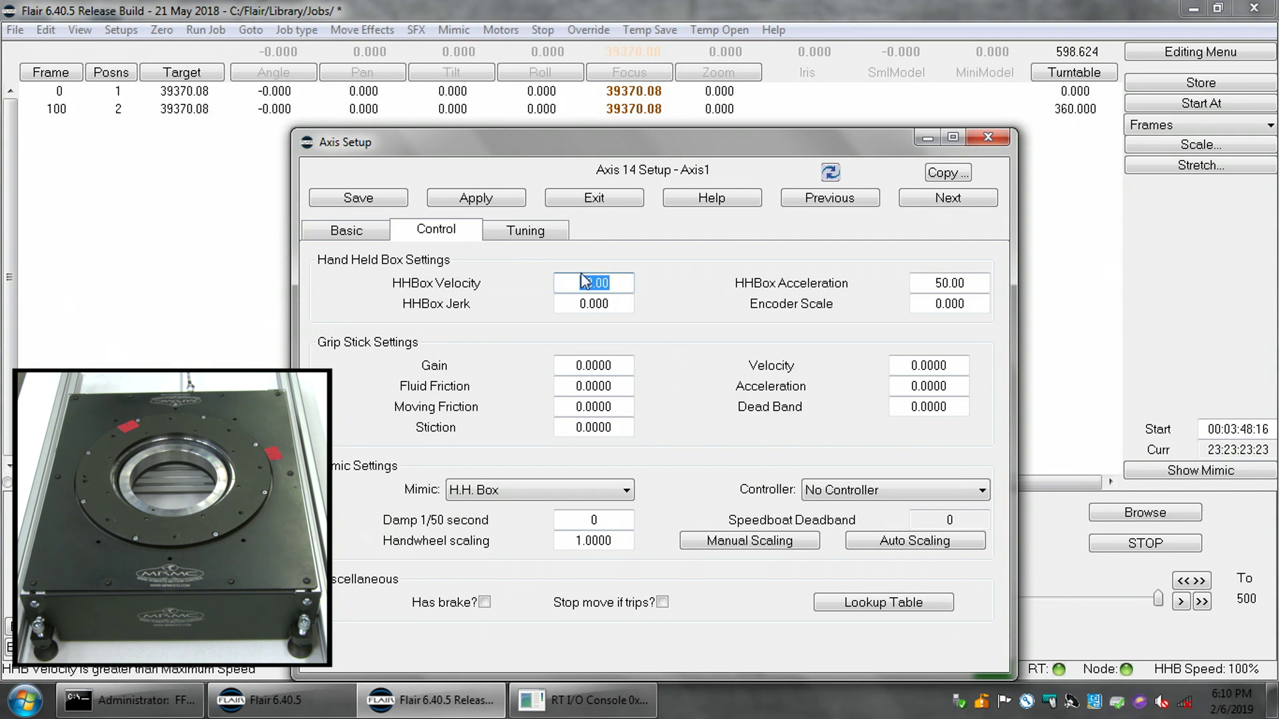
click(478, 198)
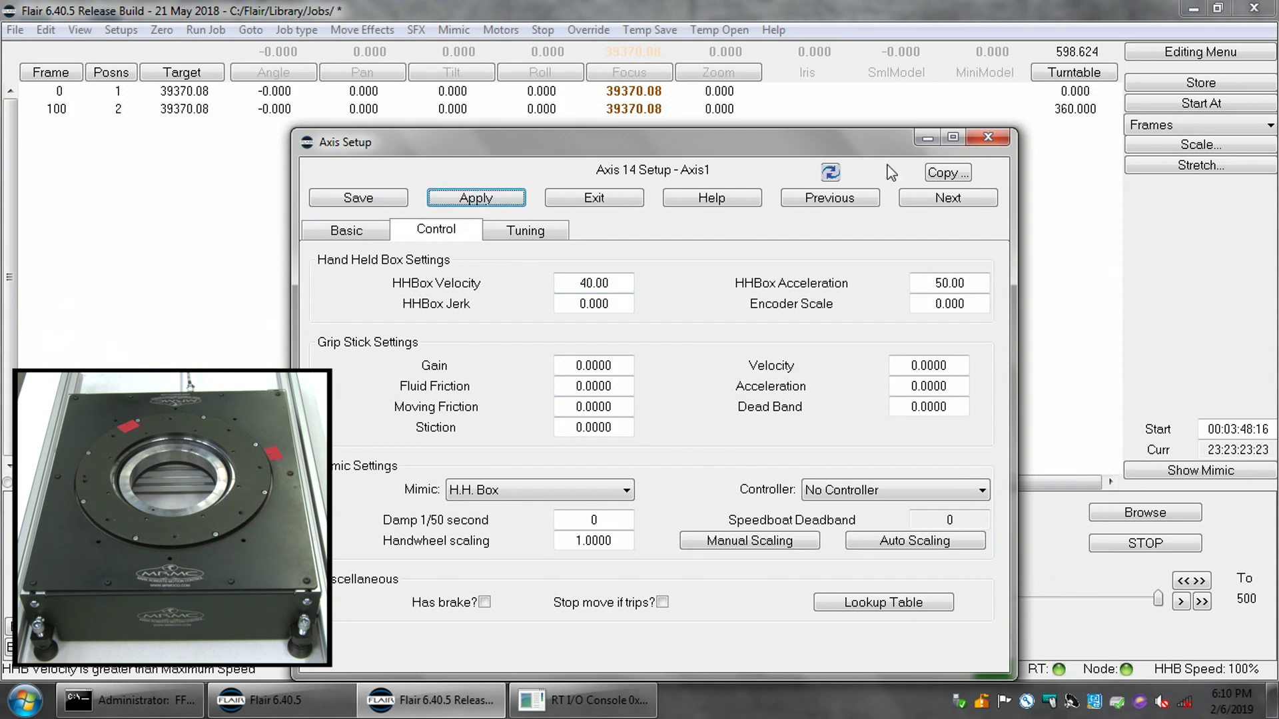
click(1080, 57)
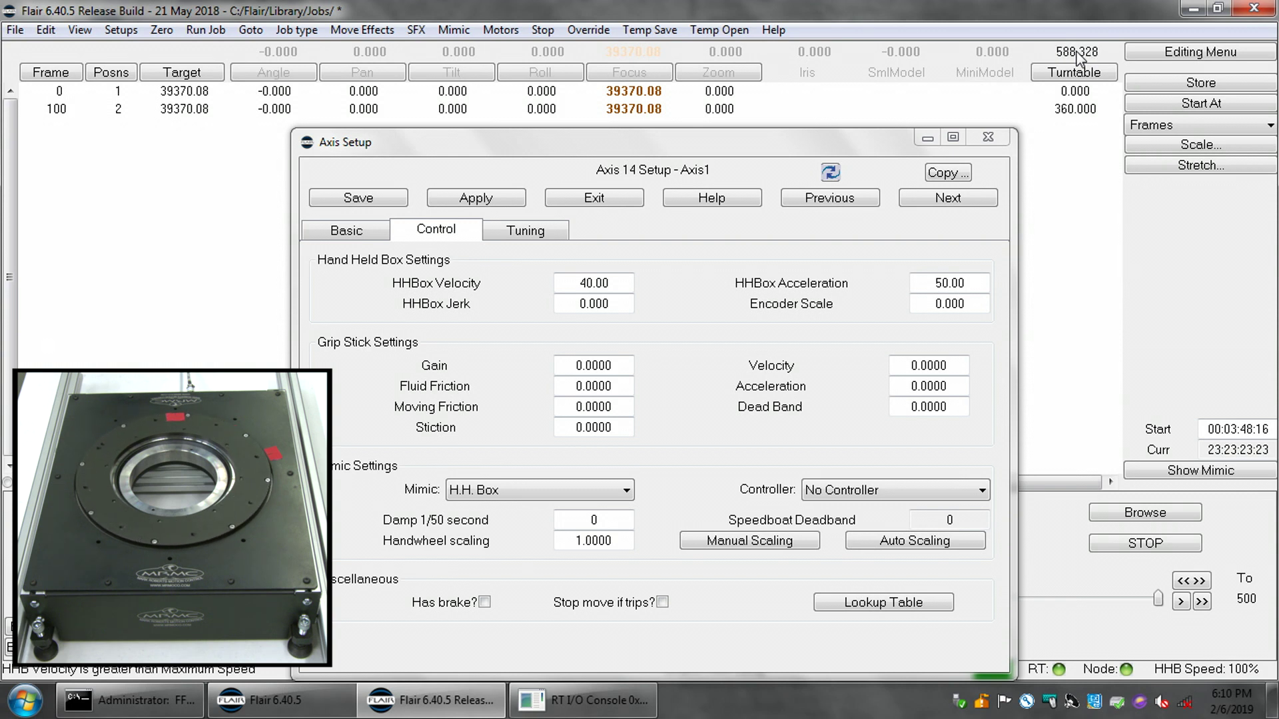
- Set the turntable's HHBox Velocity to 35, apply it, and test the motion
double_click(616, 282)
text(35)
key(Return)
click(471, 198)
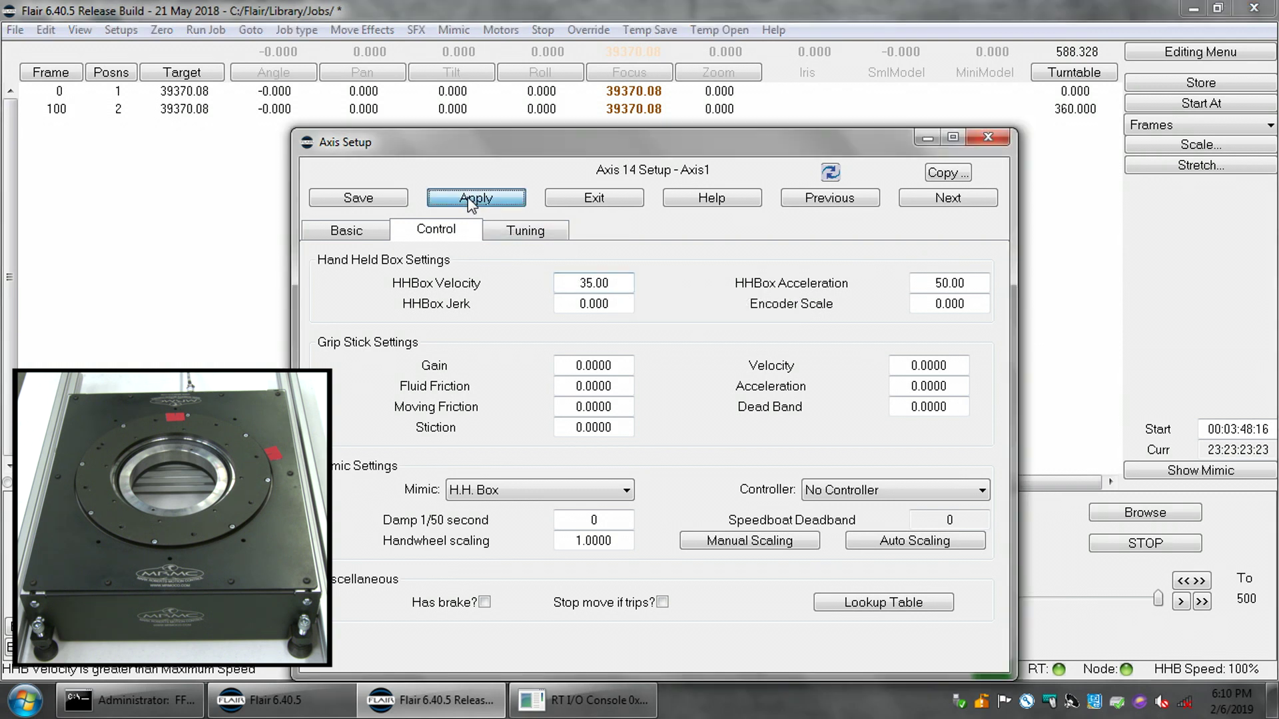
click(1075, 56)
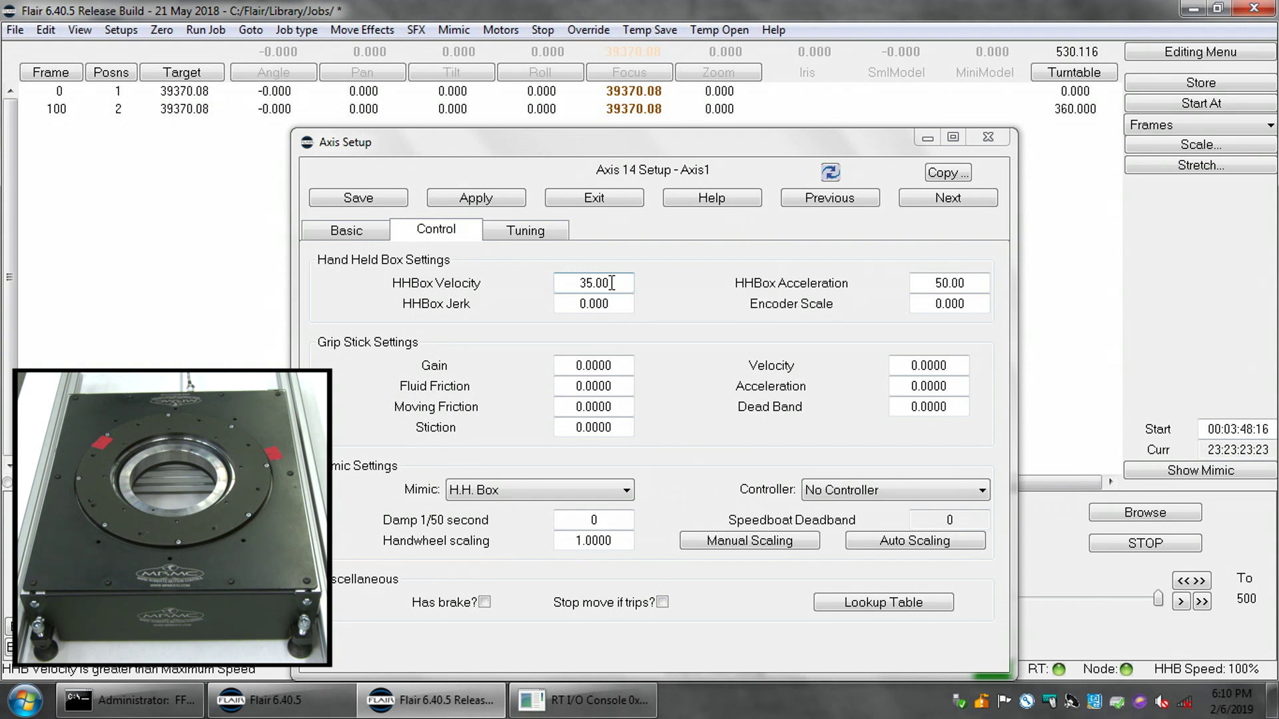
- Increase the turntable's HHBox Acceleration to 70, apply it, and run the axis to test it
click(971, 283)
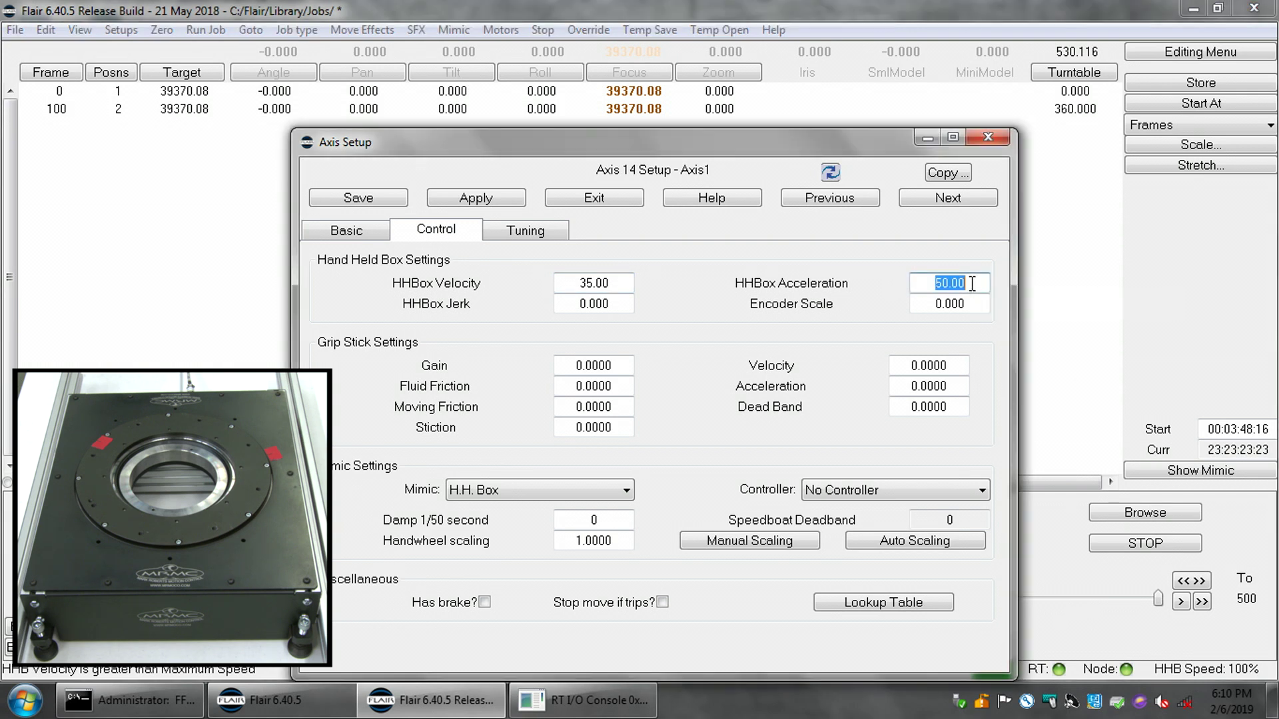
text(70)
key(Return)
click(466, 199)
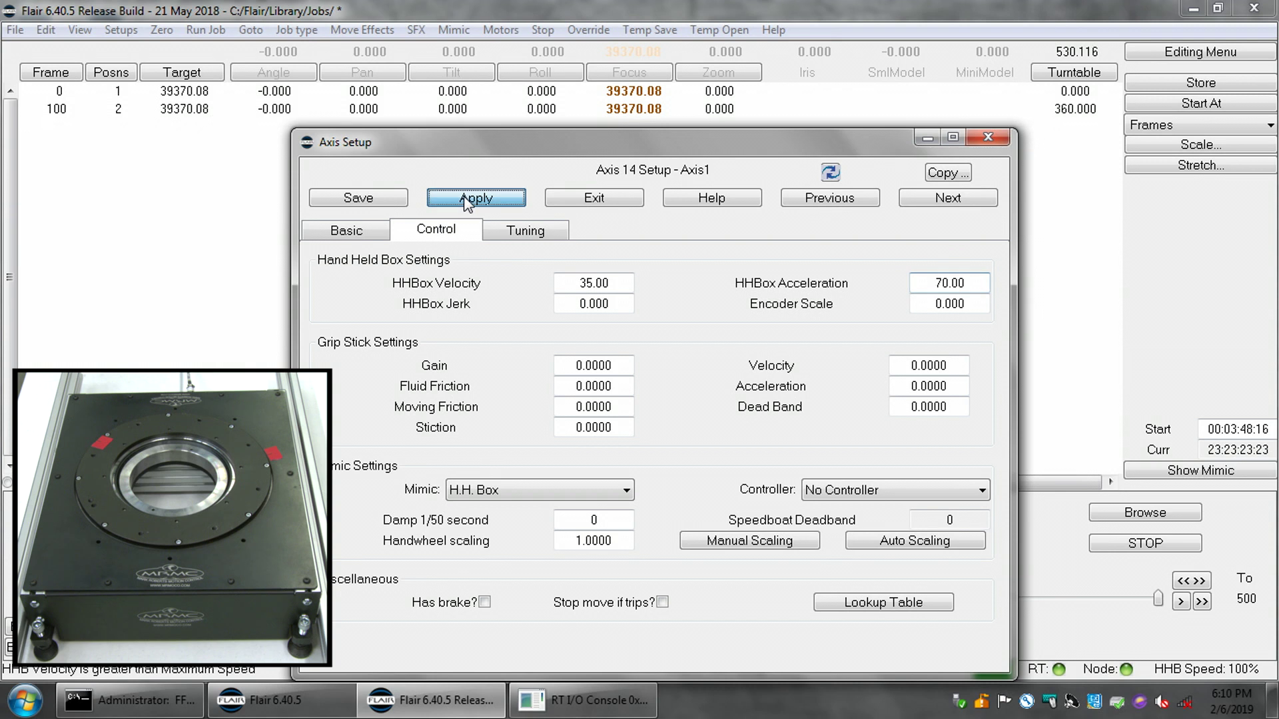
click(1070, 61)
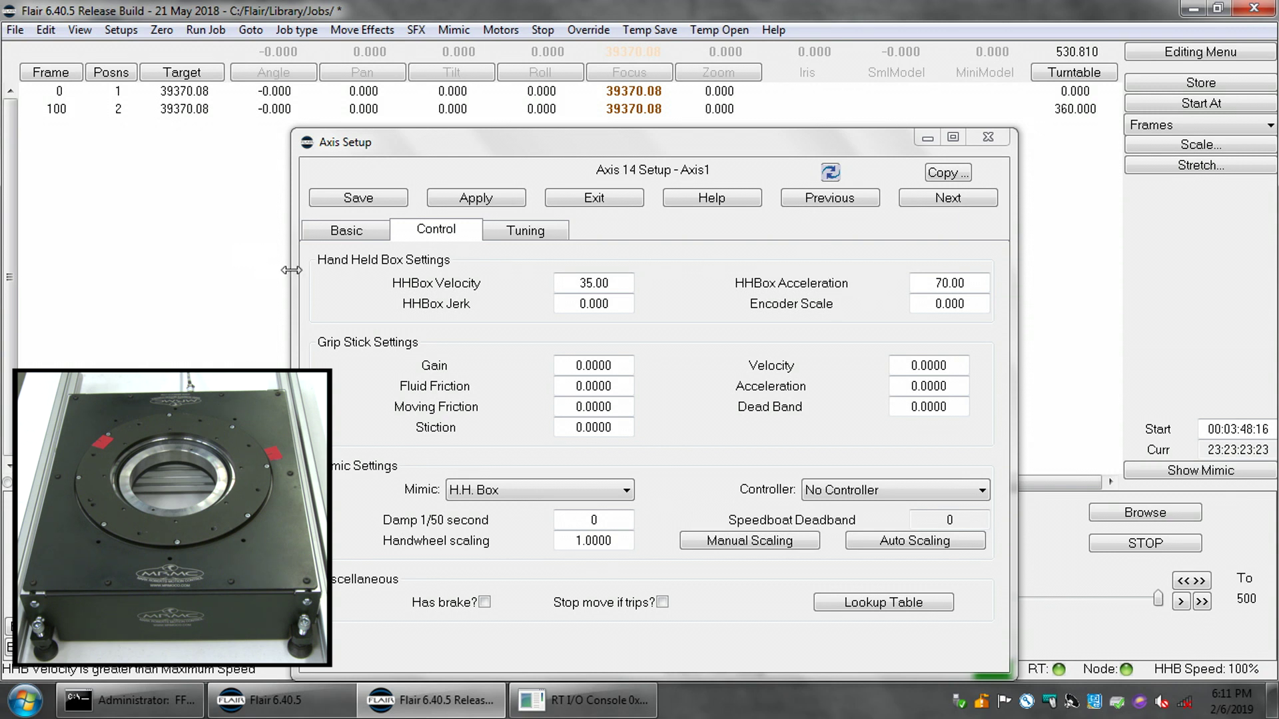
- Set the turntable's Axis Velocity to 35 and Axis Acceleration to 70 in the control limits
click(351, 233)
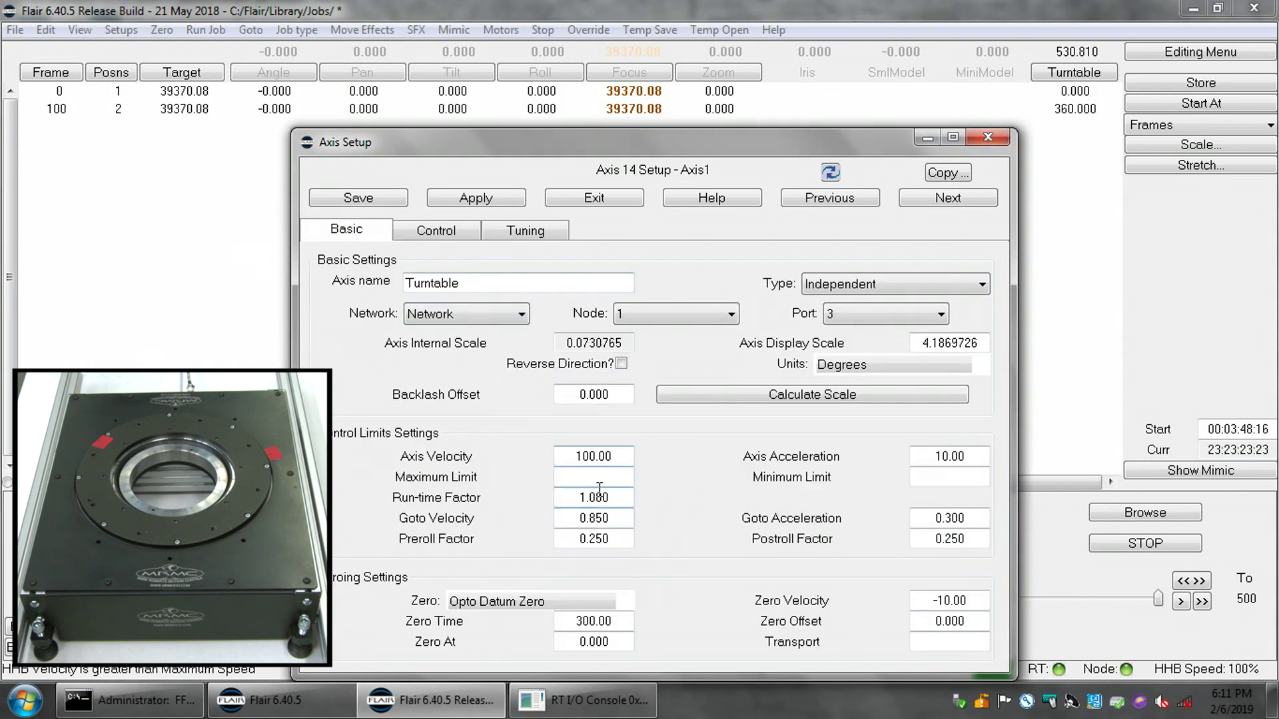
double_click(615, 456)
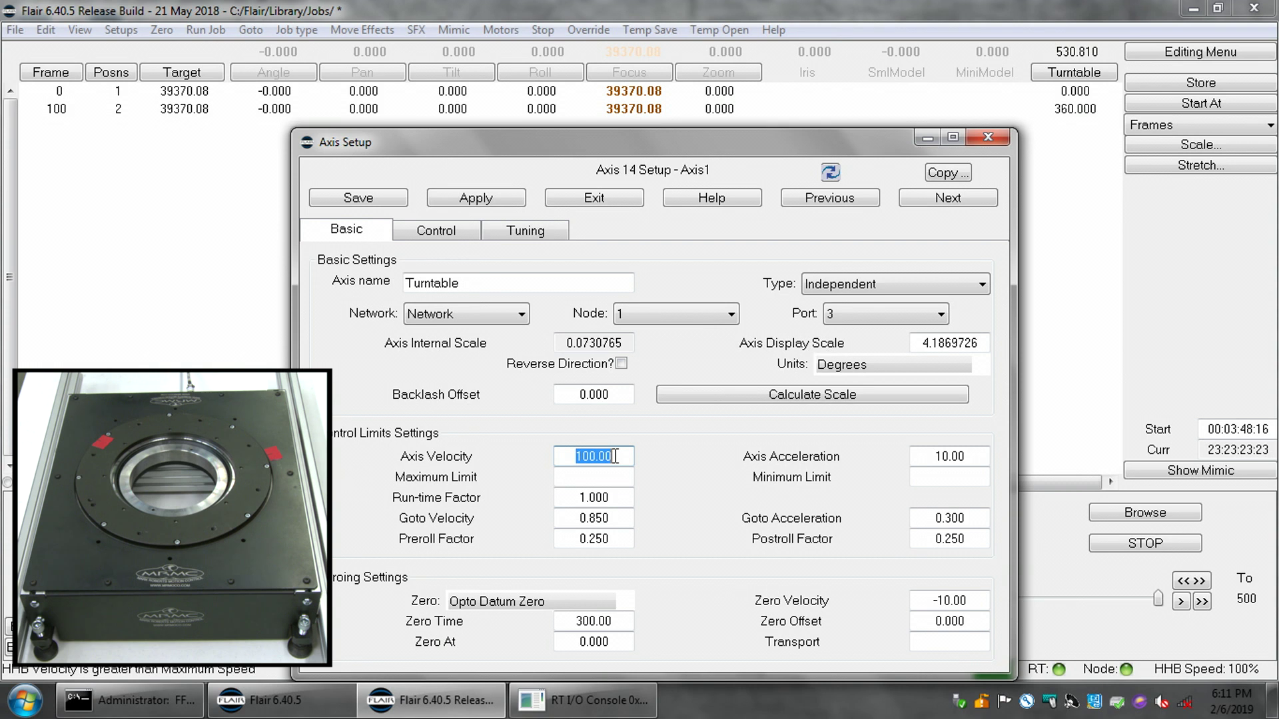
text(35)
click(974, 457)
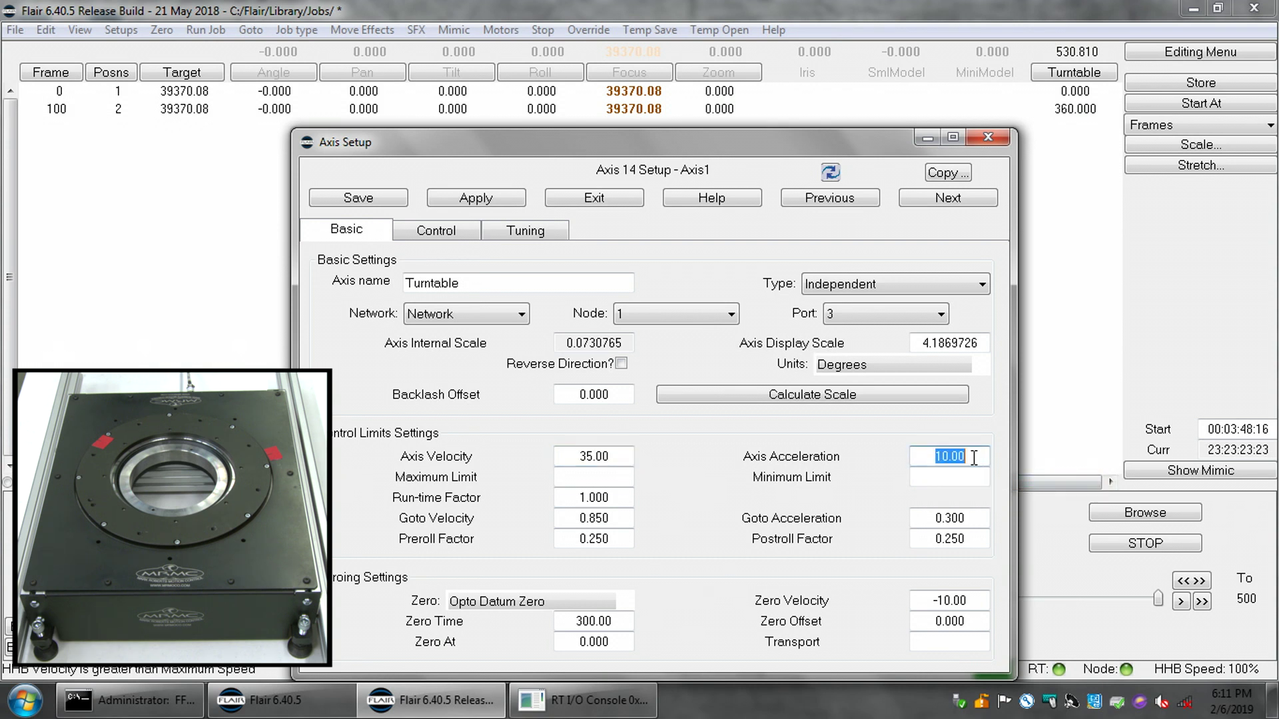
text(70)
key(Return)
- Set the turntable's Run-time Factor to 0.950
double_click(620, 496)
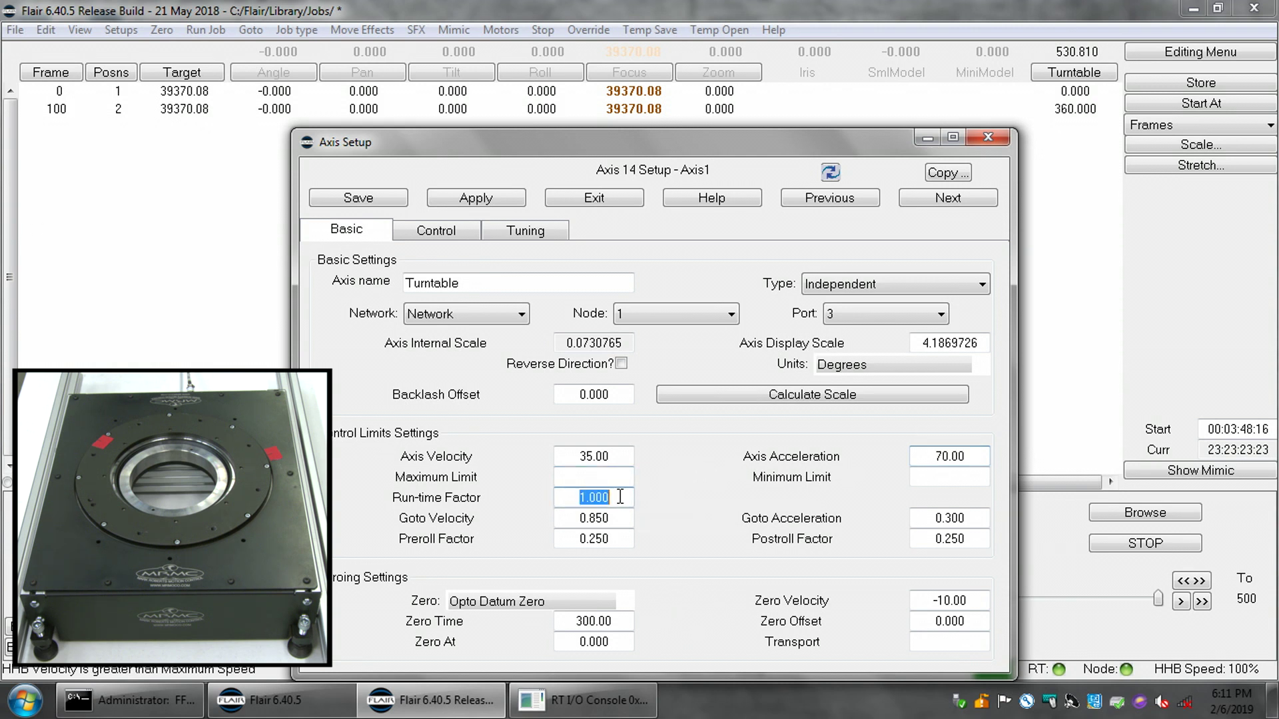
text(0.950)
key(Return)
- Limit the turntable's travel with a Maximum Limit of 720 and a Minimum Limit of -720 degrees
click(616, 478)
text(1000)
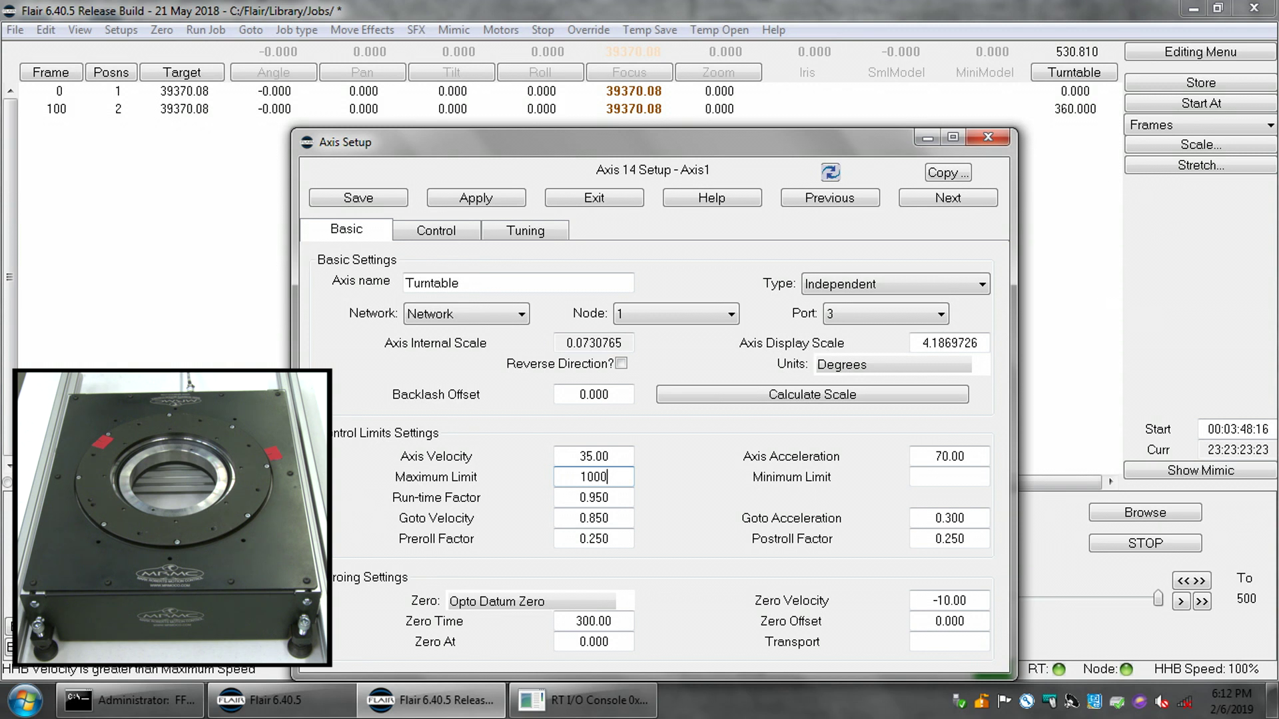
key(BackSpace)
key(BackSpace)
key(BackSpace)
key(BackSpace)
text(720)
key(Return)
click(960, 477)
text(-720)
key(Return)
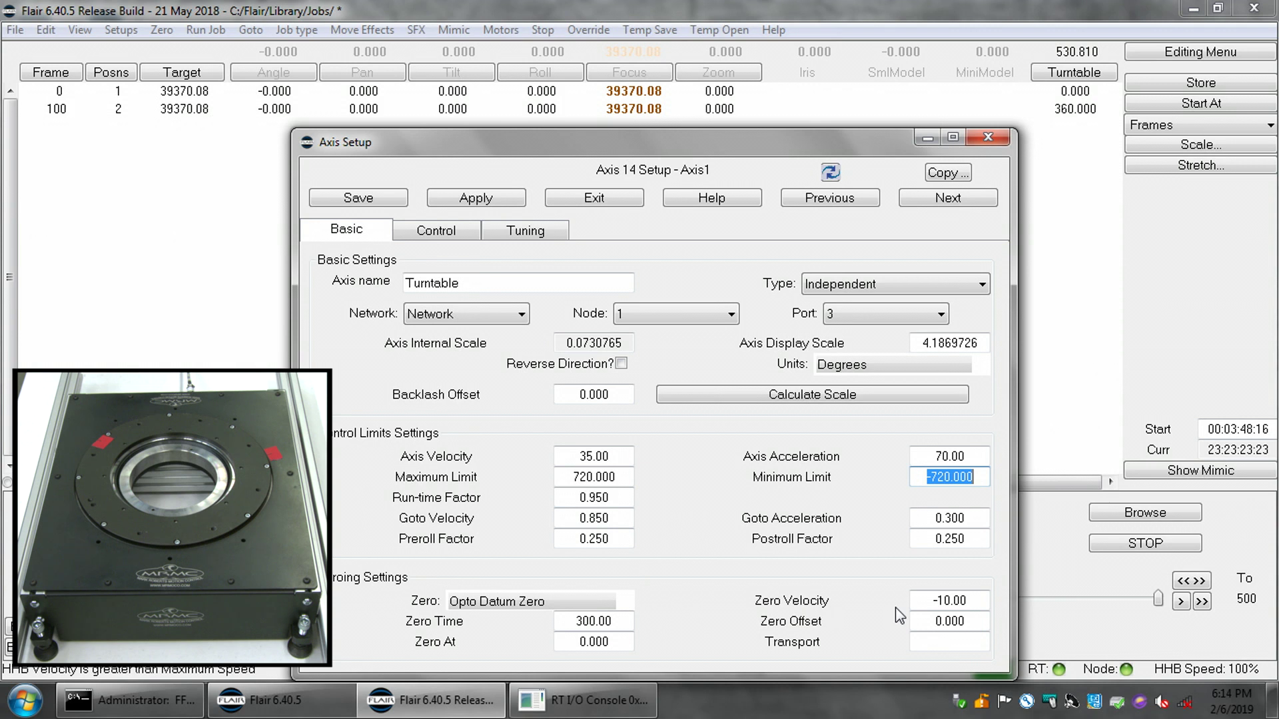
- Set the turntable's Zero Velocity to -20 in the zeroing settings
click(973, 601)
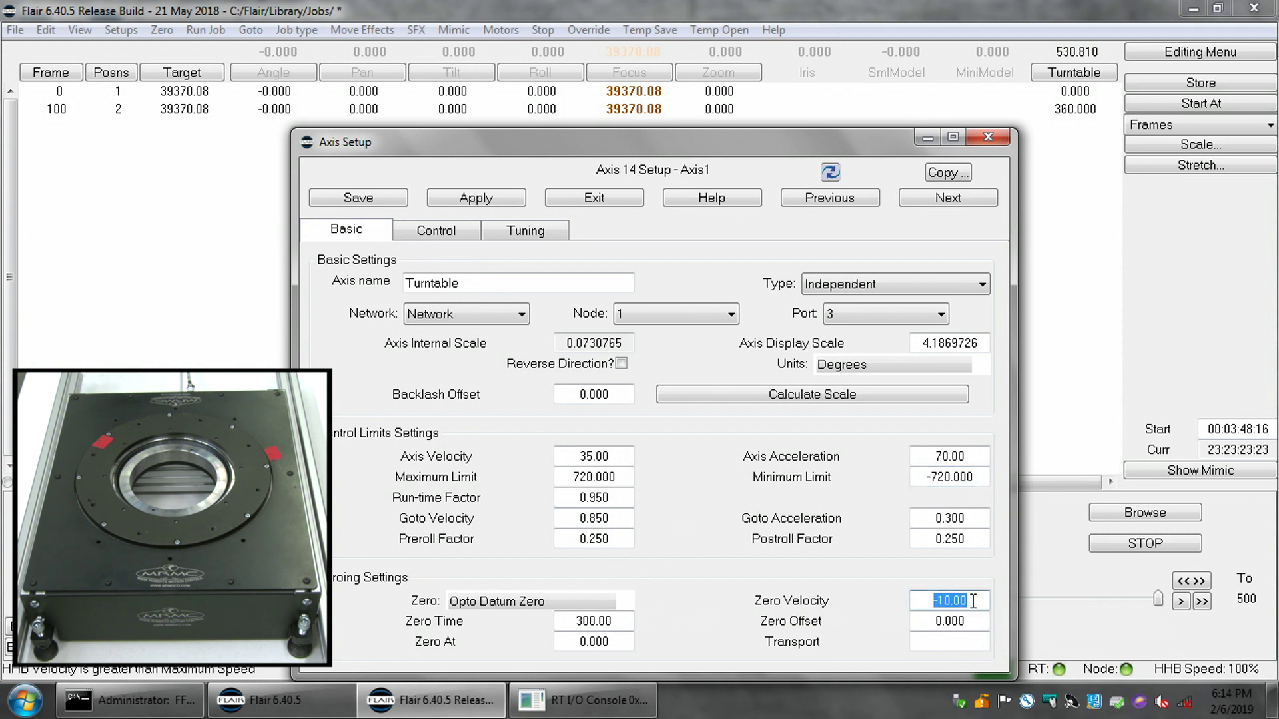
text(-20)
key(Return)
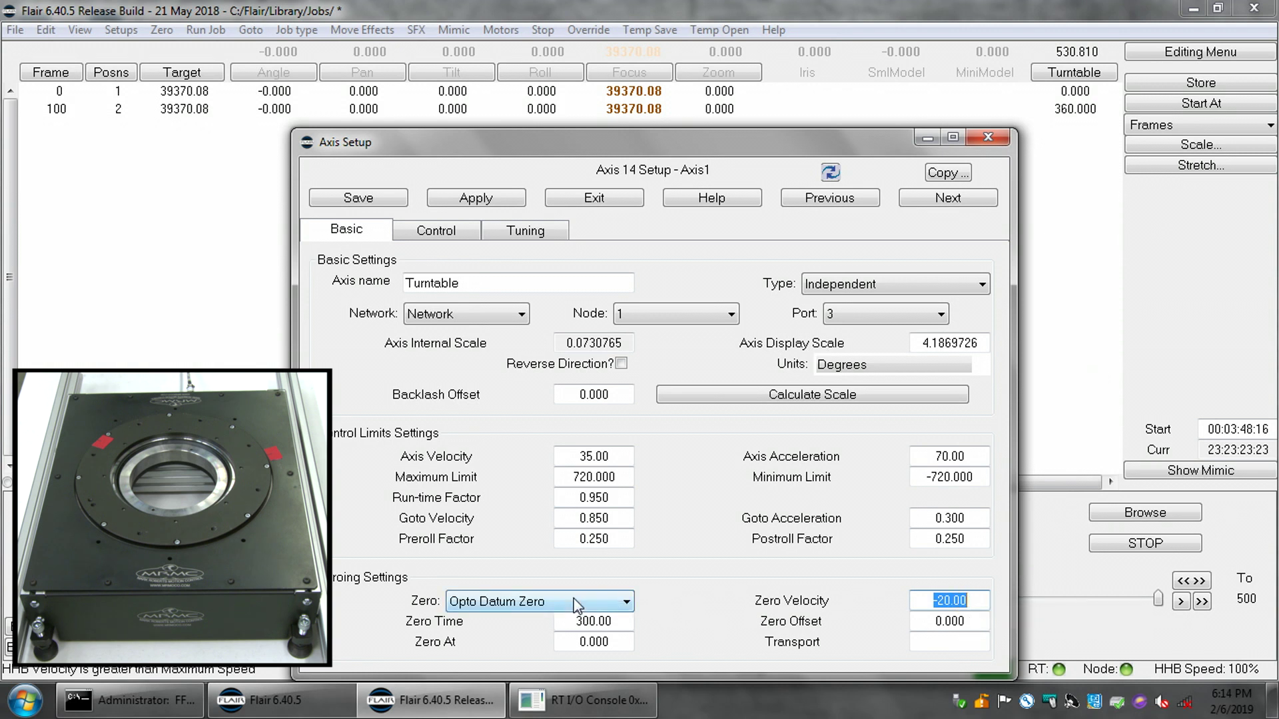
- Try Datum Zero as the turntable's zeroing method and switch back to Opto Datum Zero
click(626, 603)
click(481, 416)
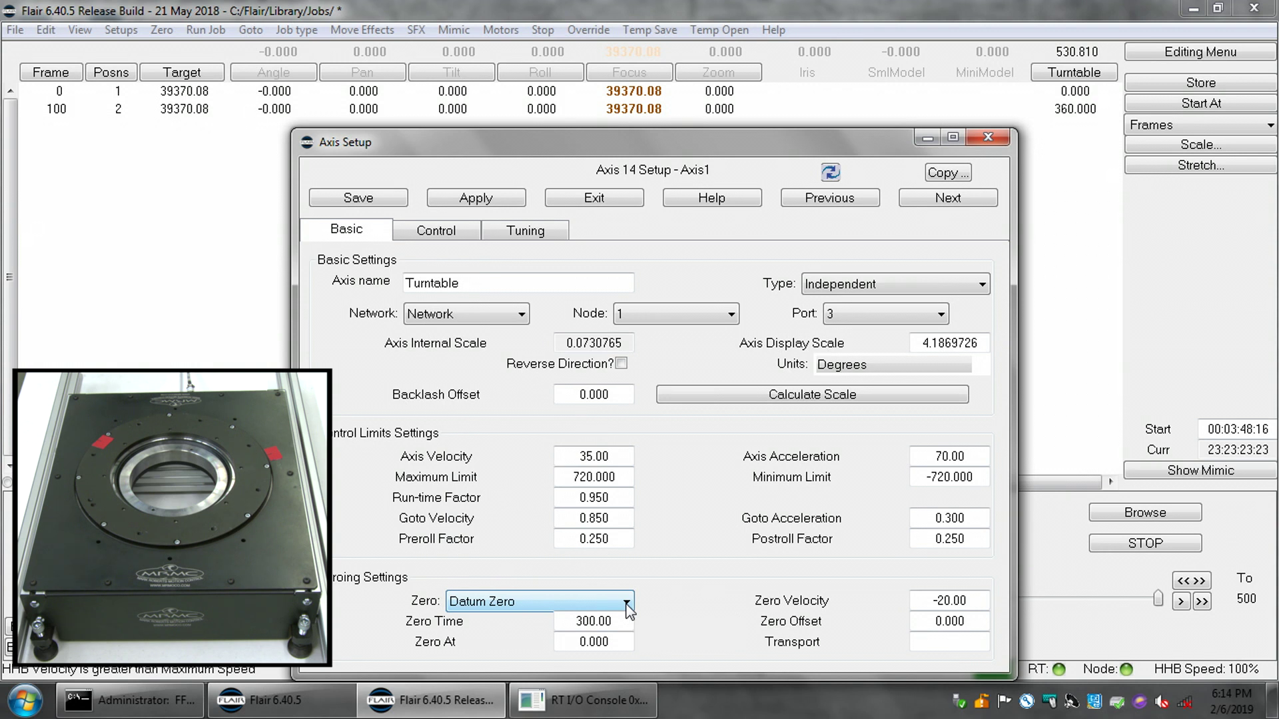
click(626, 602)
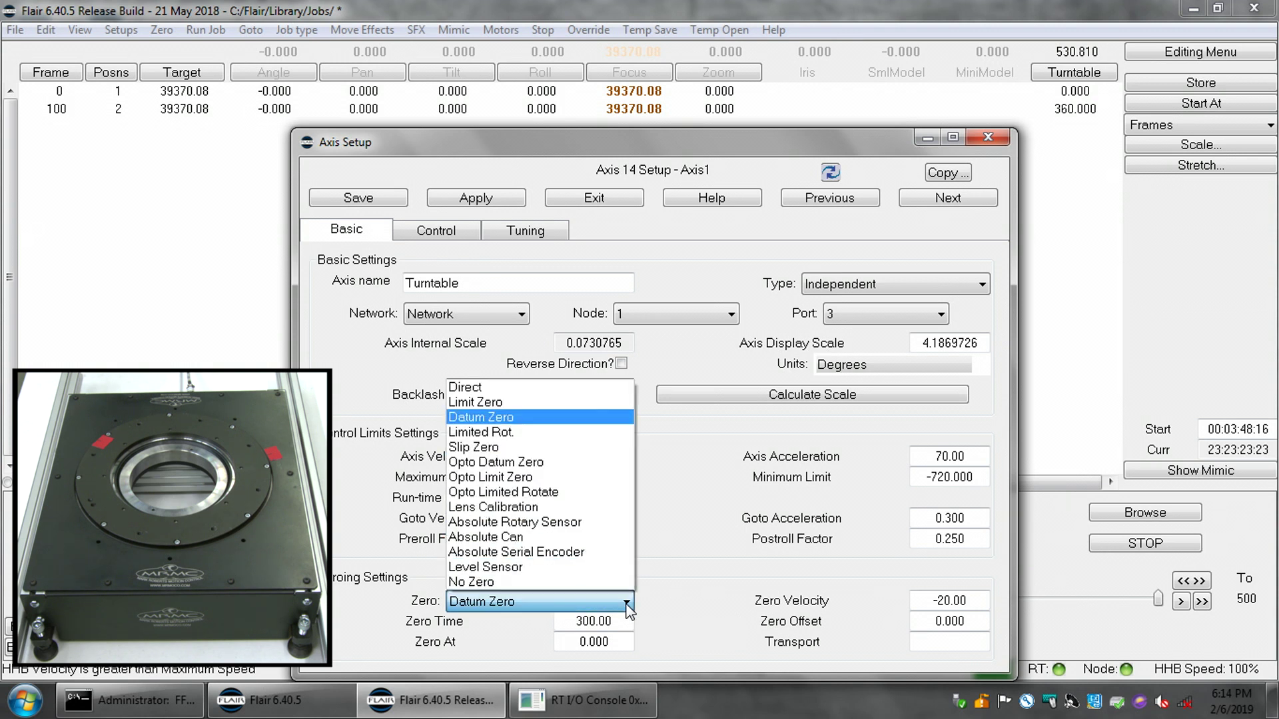
click(578, 461)
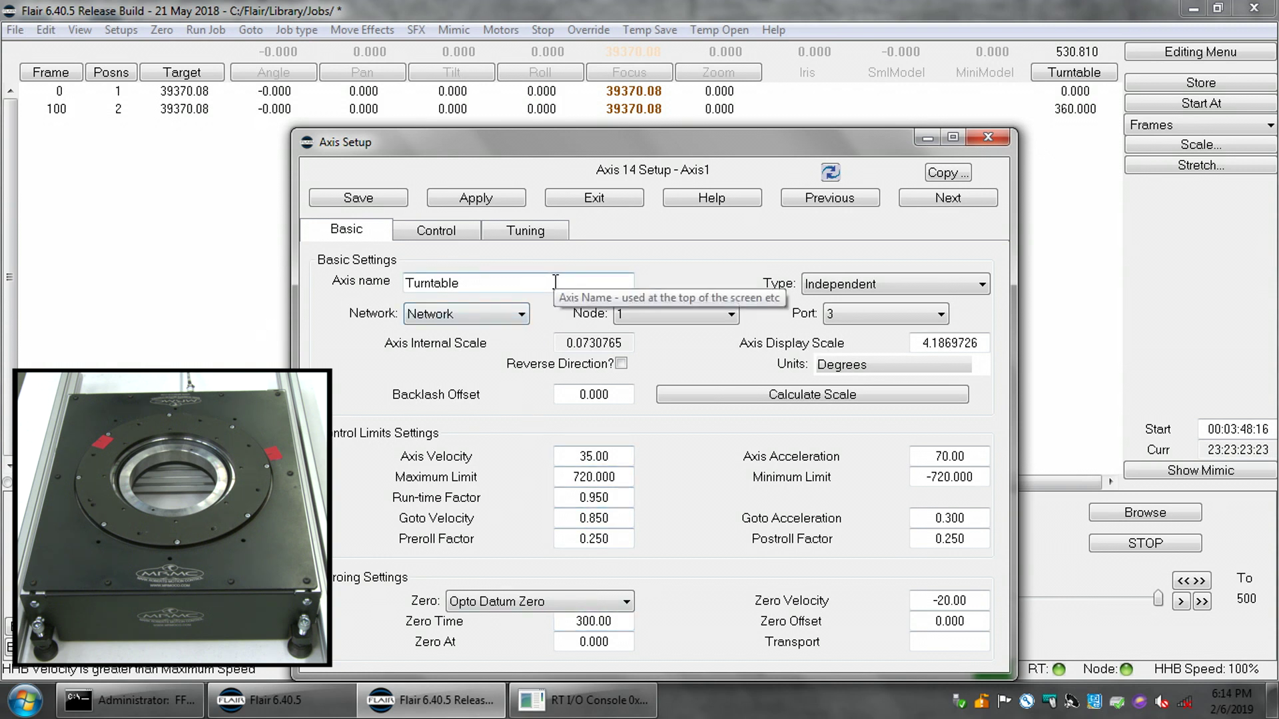
- Save the axis setup and run Zero Home on the turntable
click(363, 198)
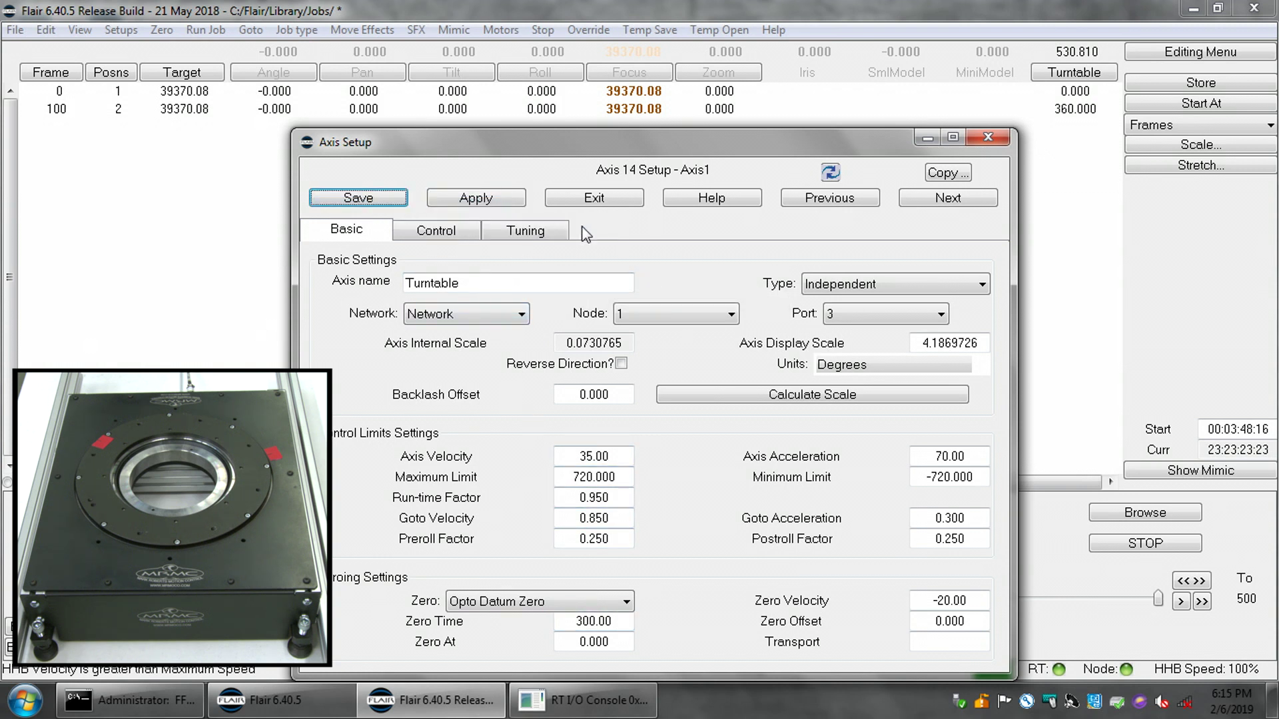
click(1079, 77)
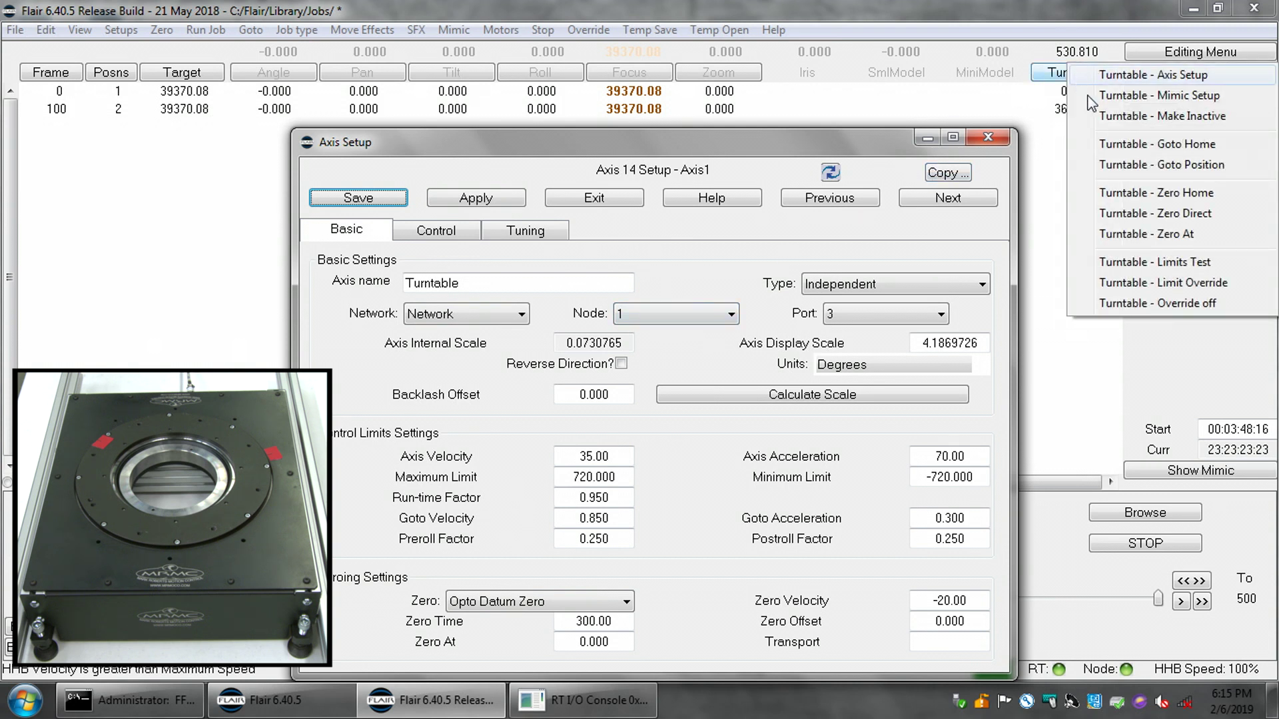
click(1121, 193)
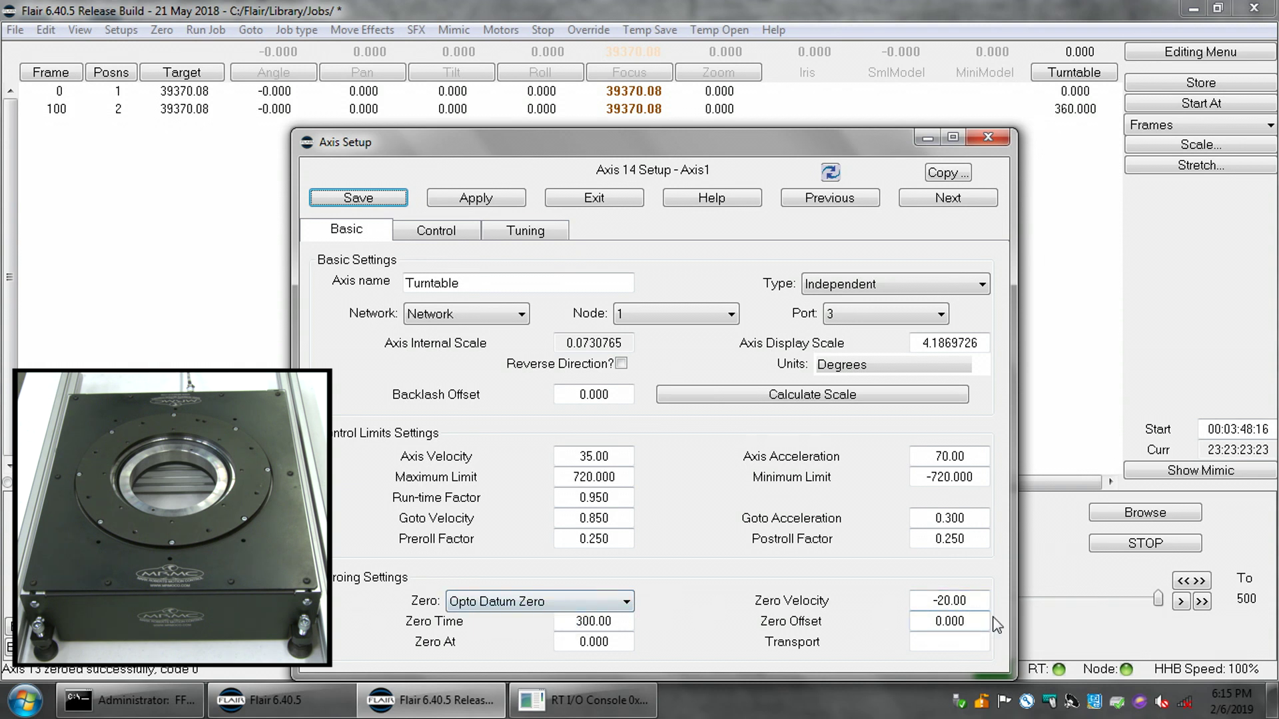
- Move the turntable until its red marks line up and store that position, 36.519, as the Zero Offset
click(974, 620)
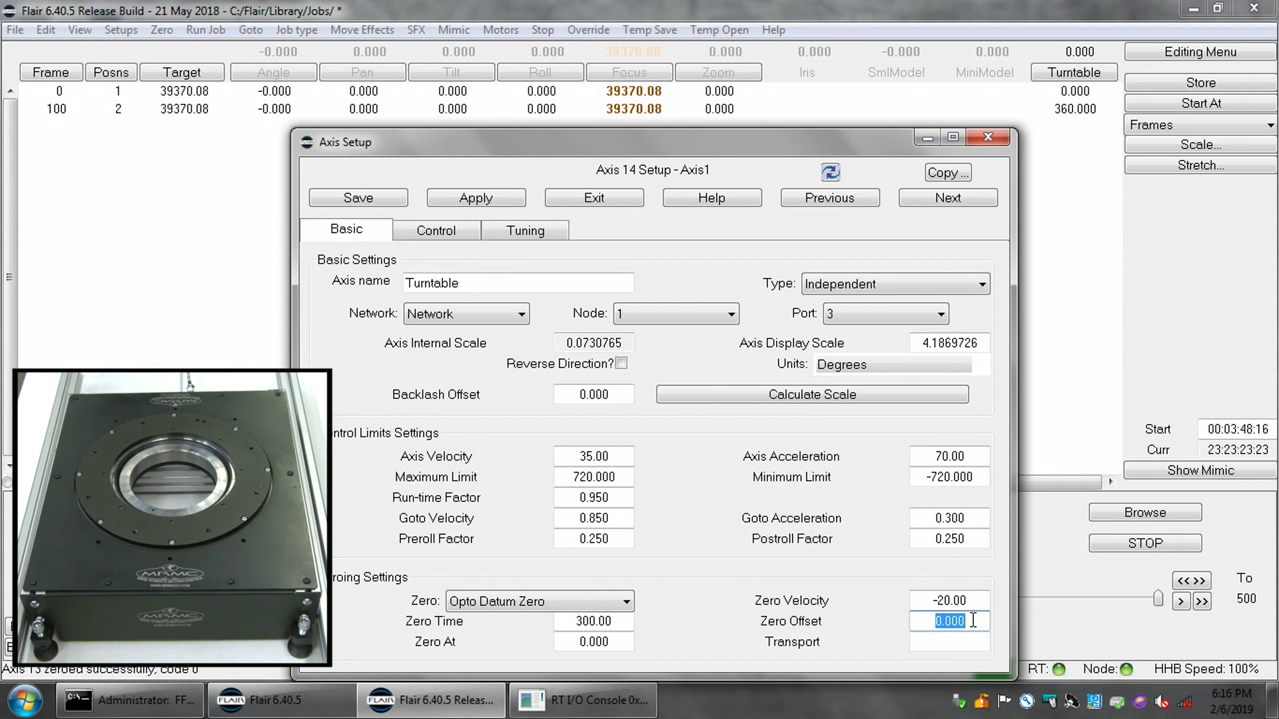
click(1079, 59)
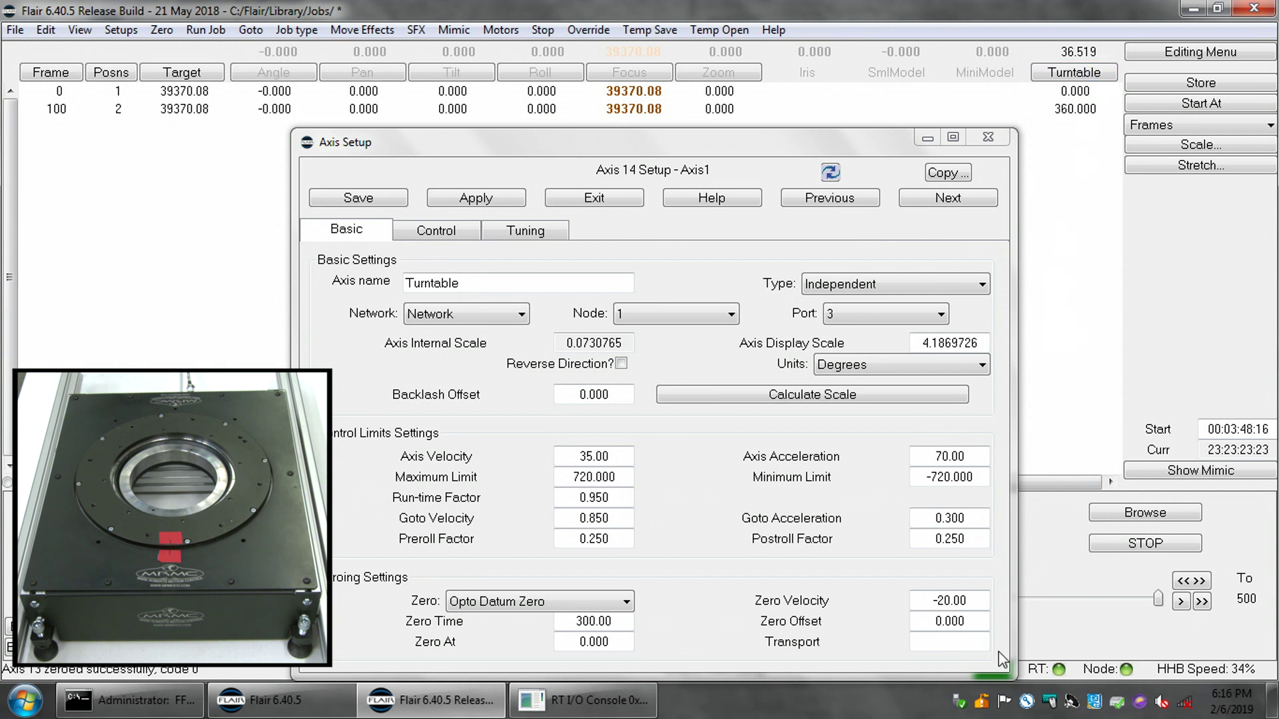
double_click(967, 621)
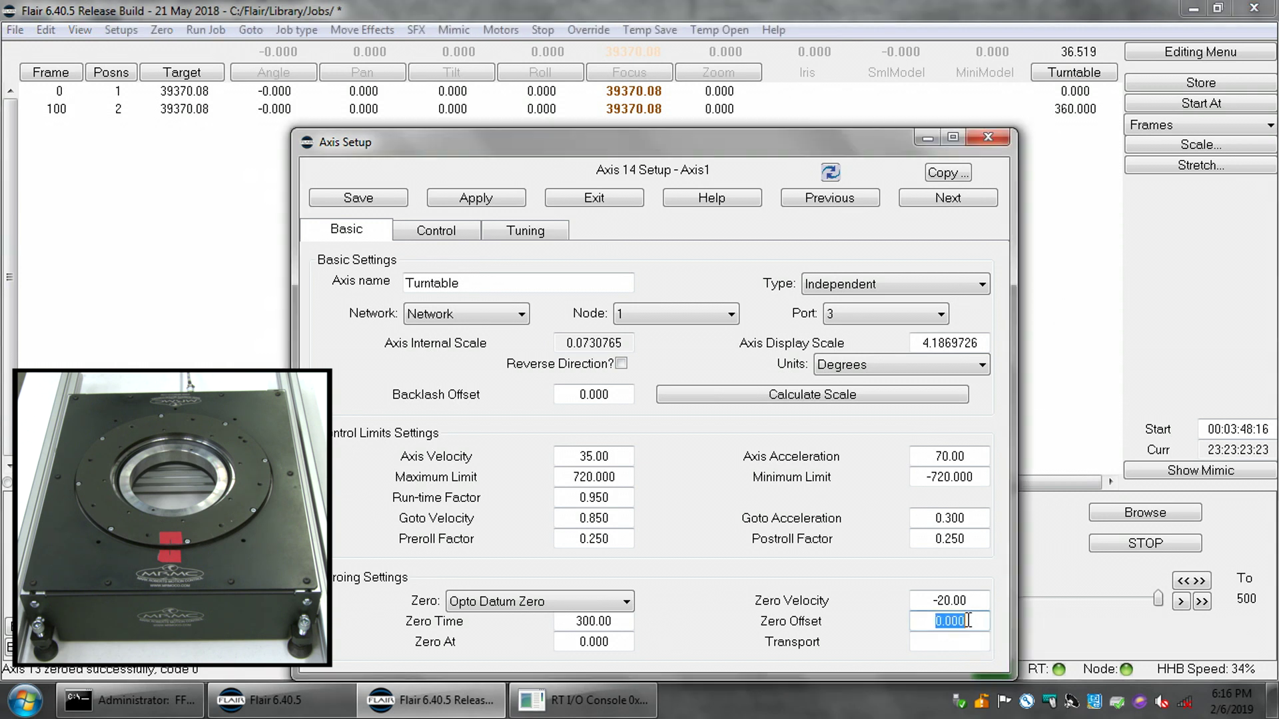
right_click(966, 619)
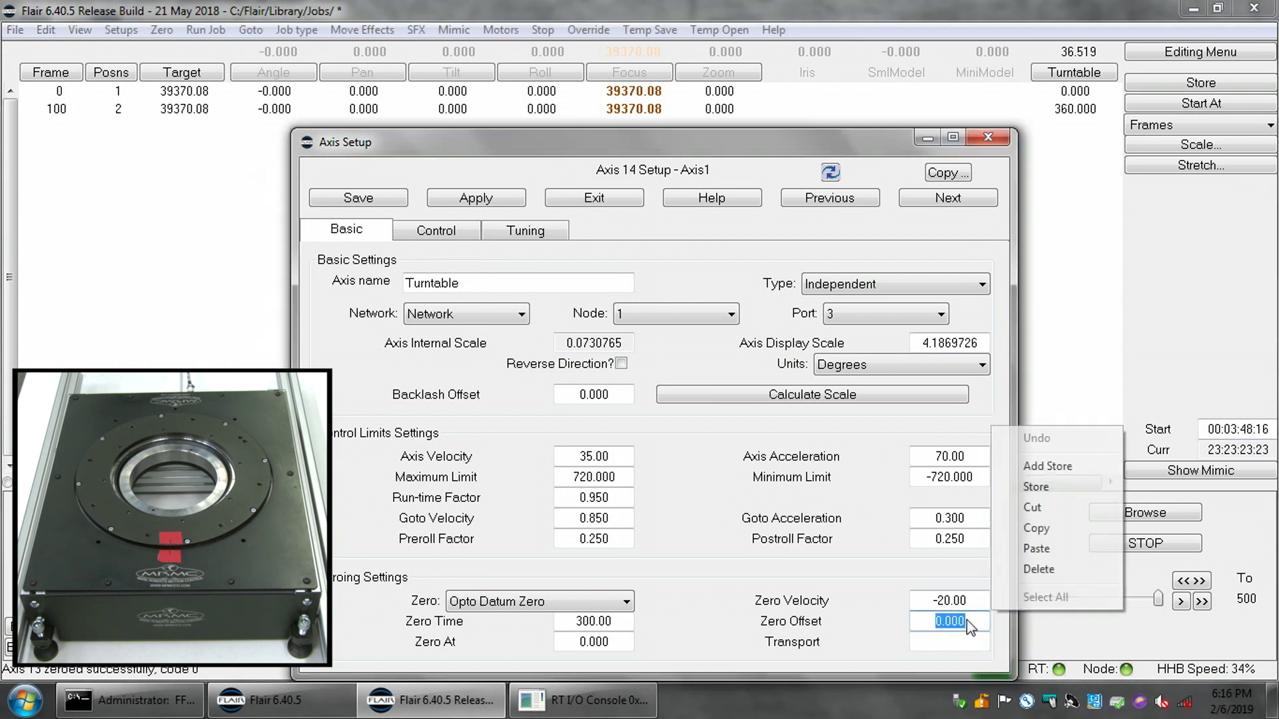
click(1040, 469)
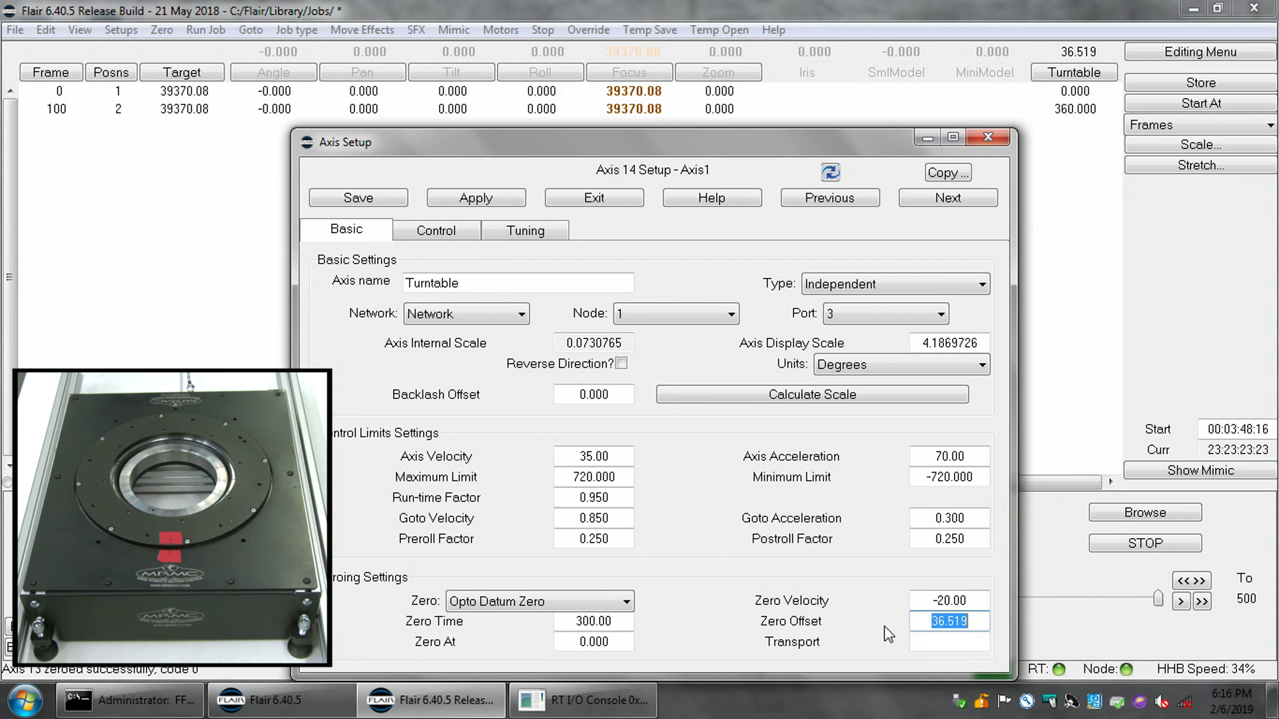
- Set both the Zero Offset and the Zero Time of the turntable to 30
text(30)
key(Return)
double_click(618, 621)
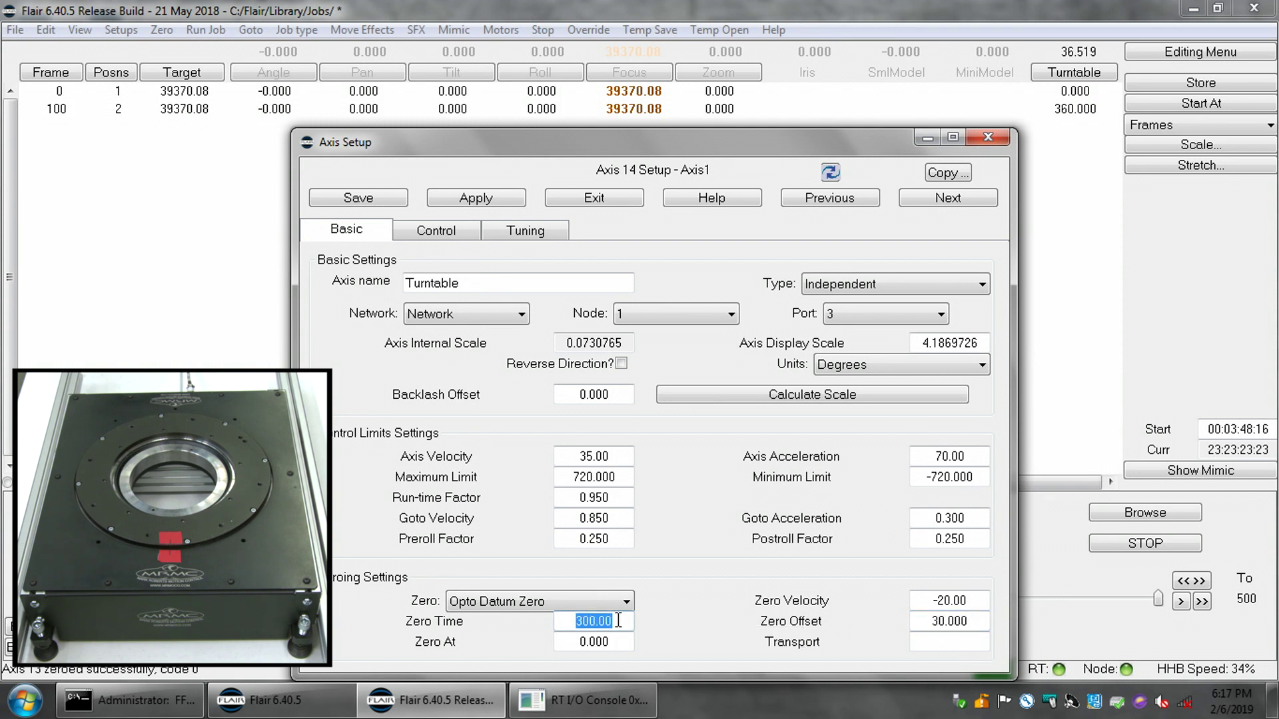
text(30)
key(Return)
- Replace the Zero Offset with the turntable's current stored position, 36.519
double_click(967, 622)
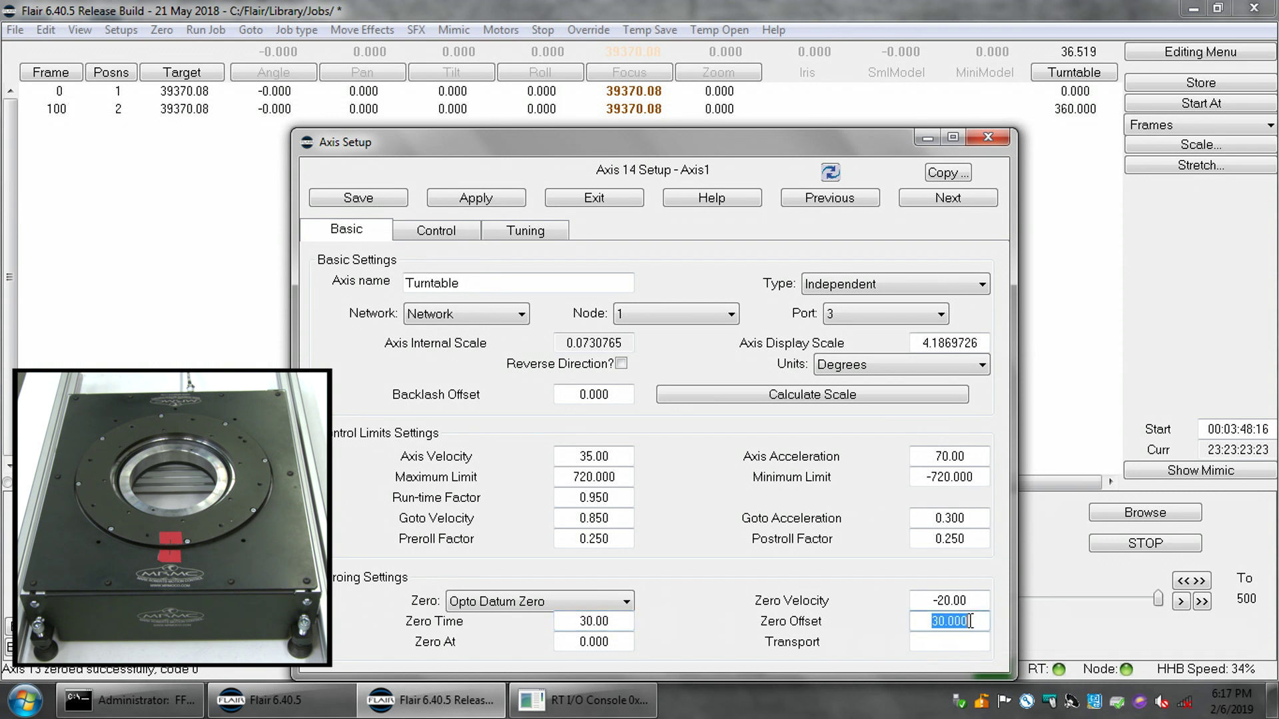
right_click(971, 628)
click(1036, 487)
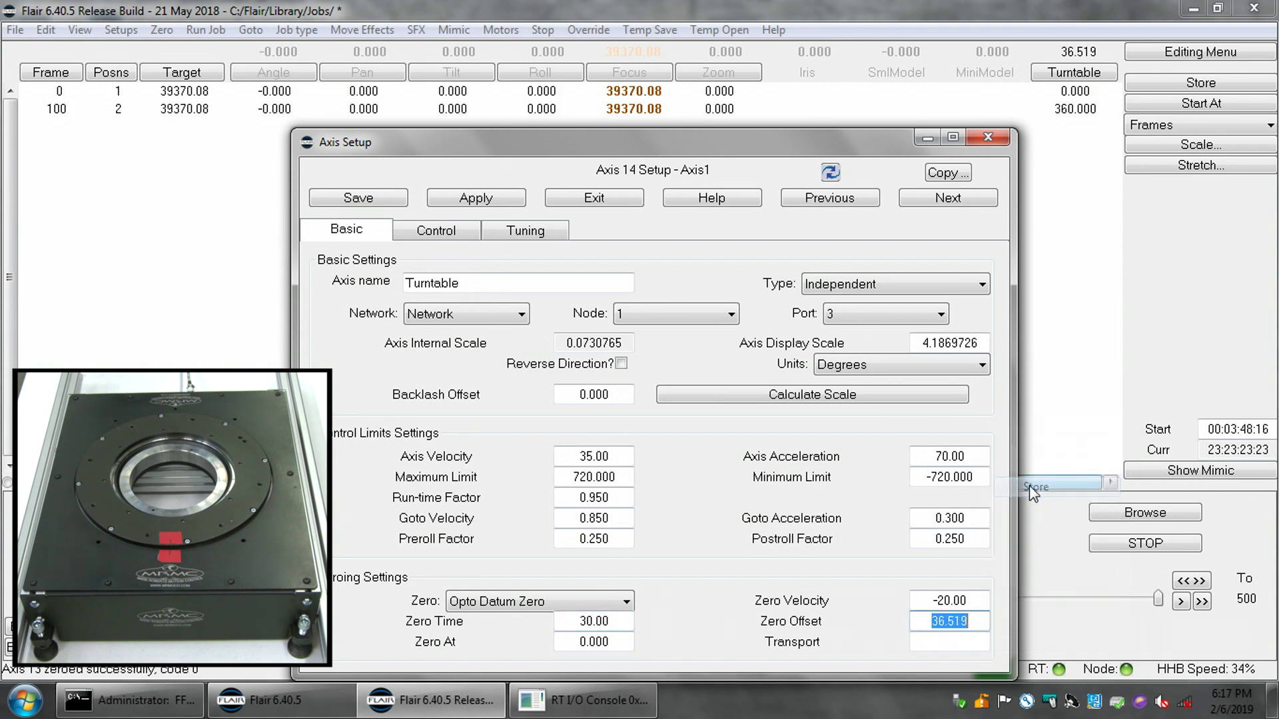
- Save and apply the zeroing settings, and run Zero Home on the turntable again
click(366, 200)
click(460, 199)
click(373, 200)
click(466, 200)
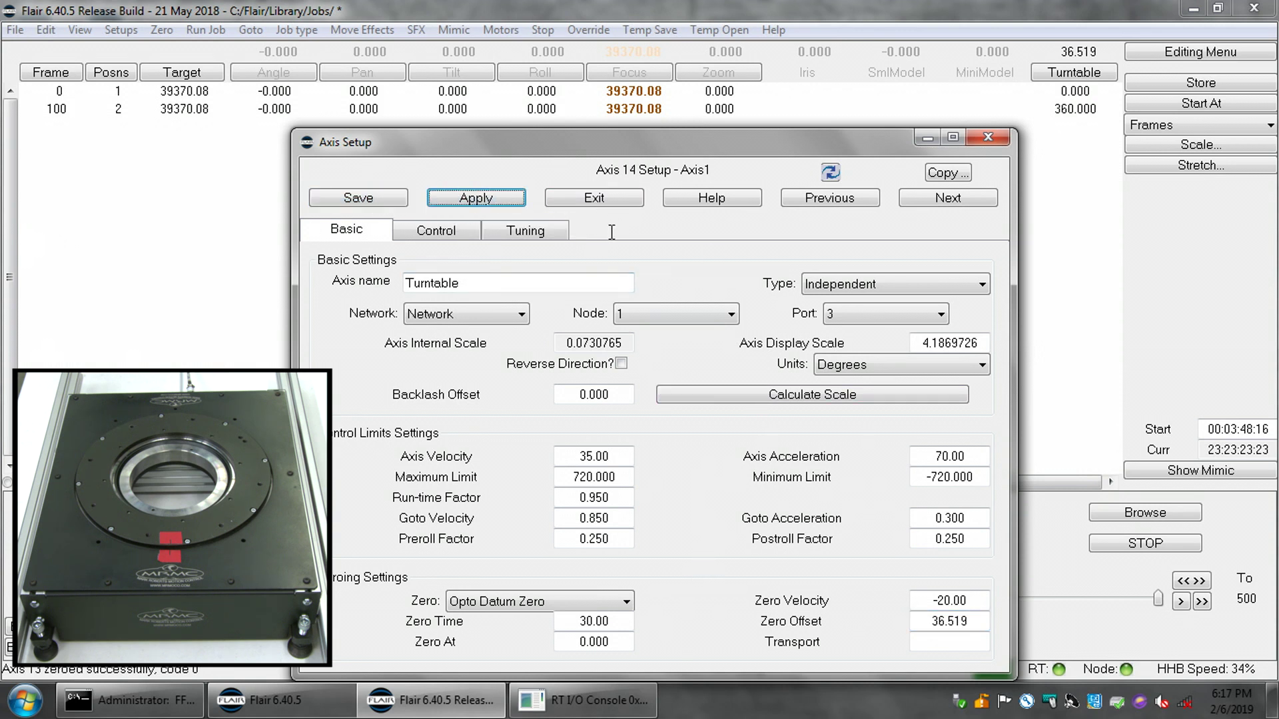
click(1072, 74)
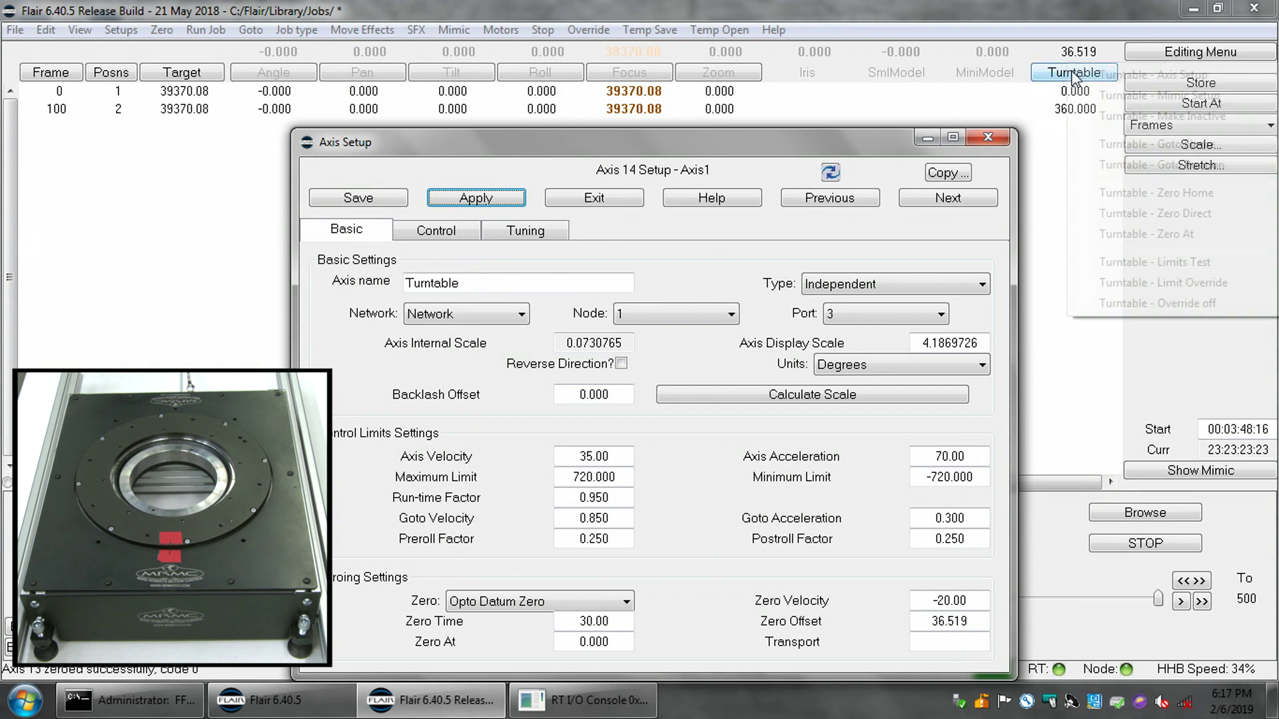
click(1162, 193)
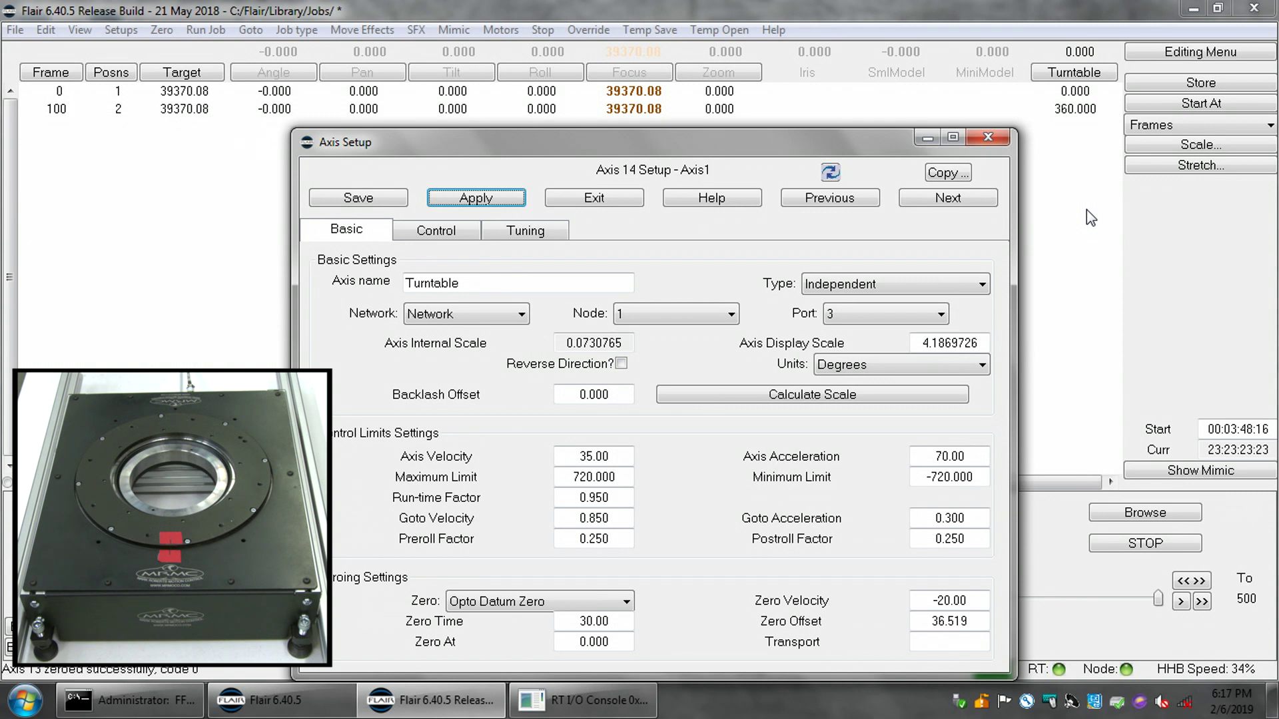
- Try HHBox Velocity values of 10 and 50 for the turntable, and set it to 20
drag(666, 145, 655, 75)
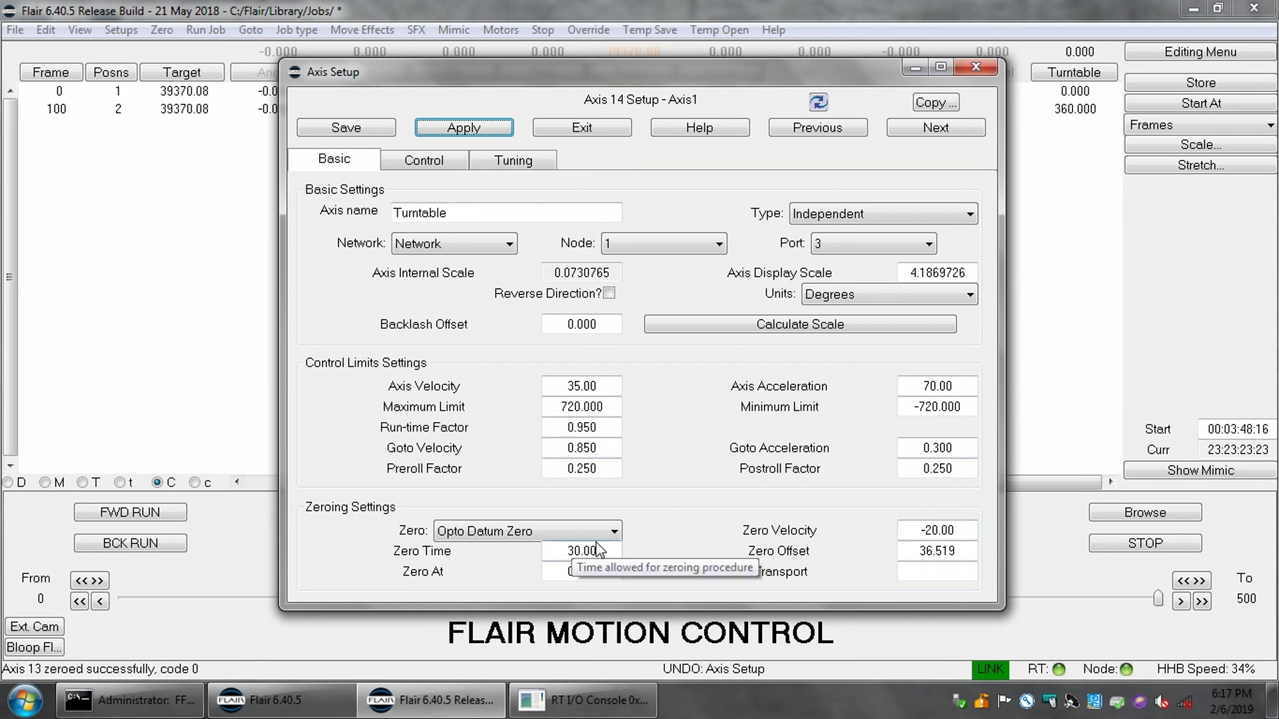
click(429, 172)
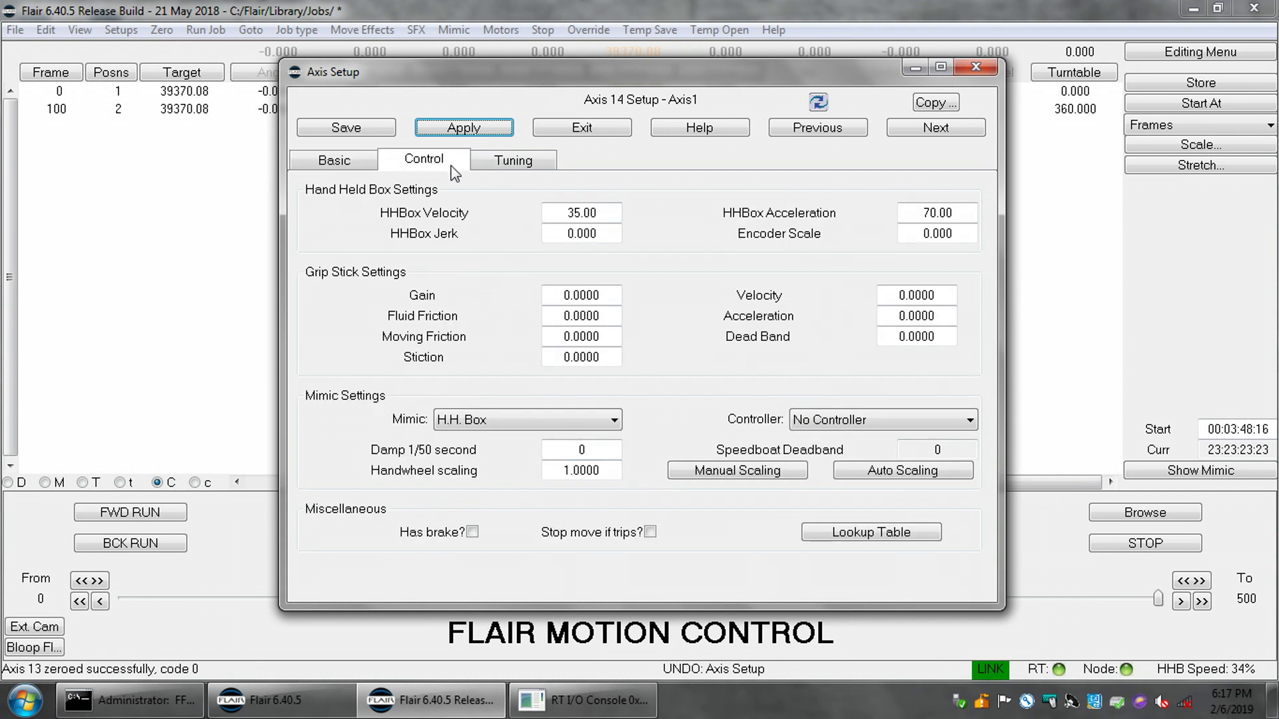
double_click(604, 212)
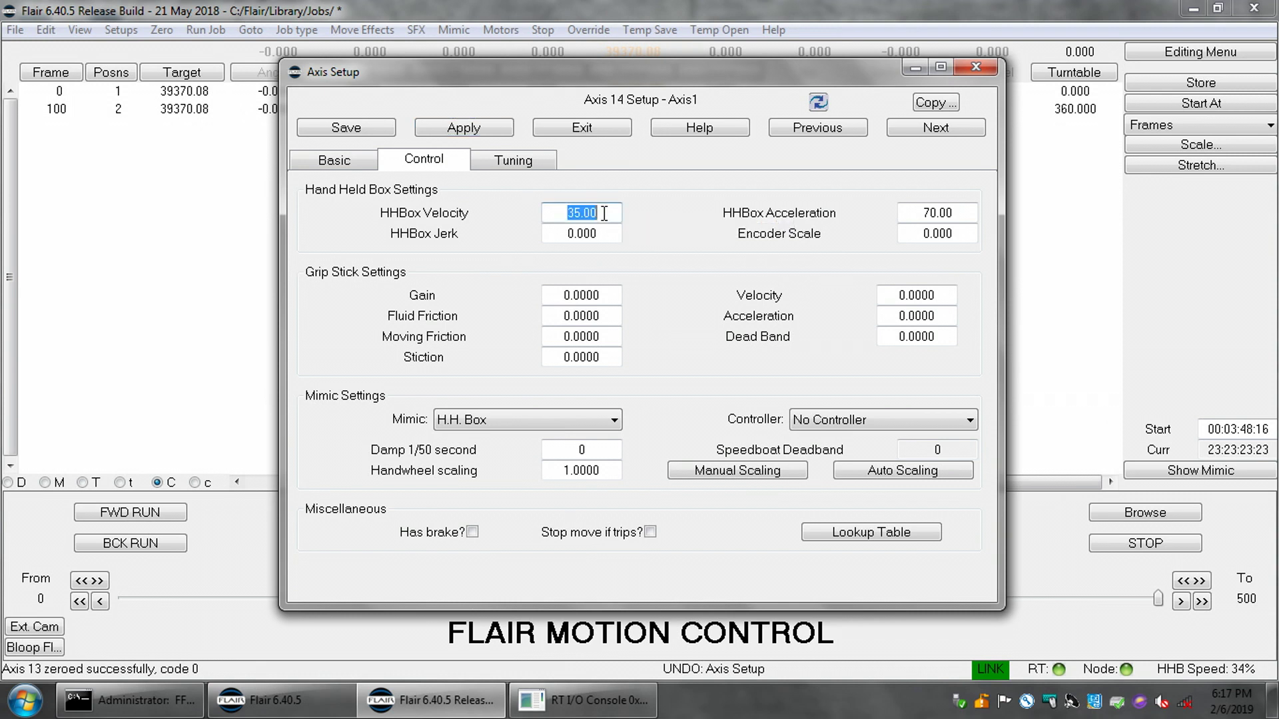
text(1)
key(Return)
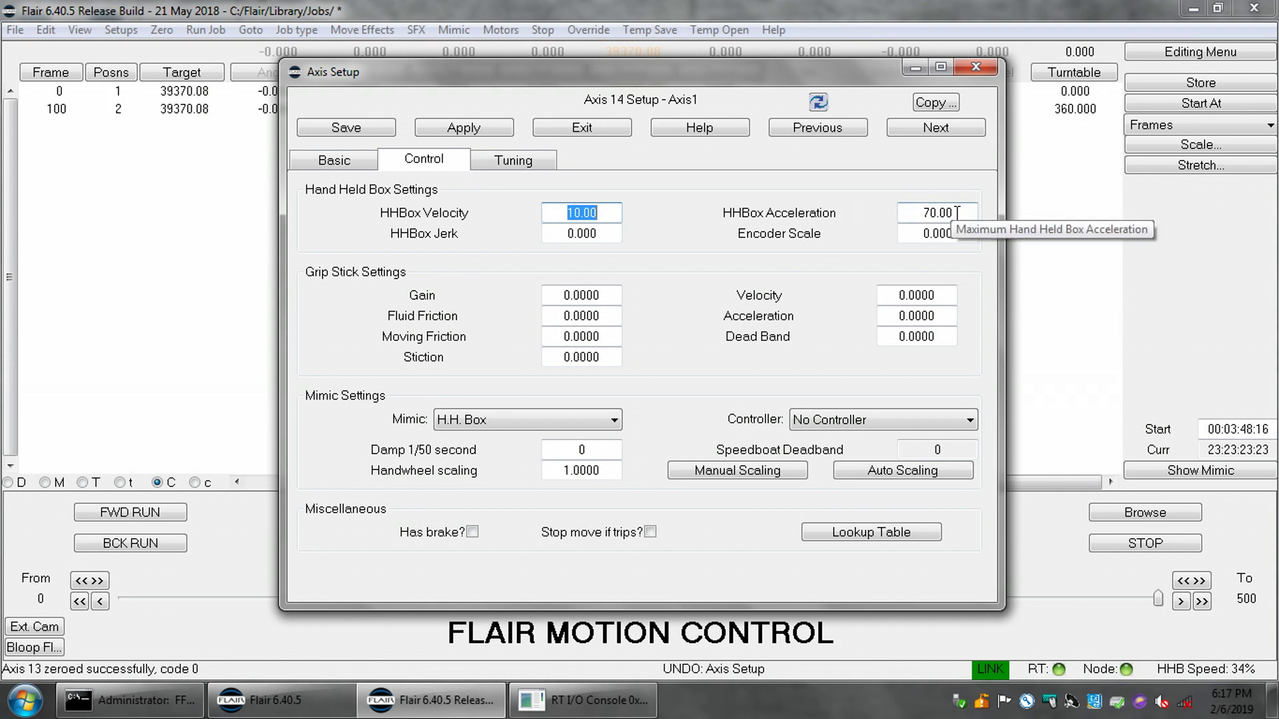
text(50)
key(Return)
text(20)
key(Return)
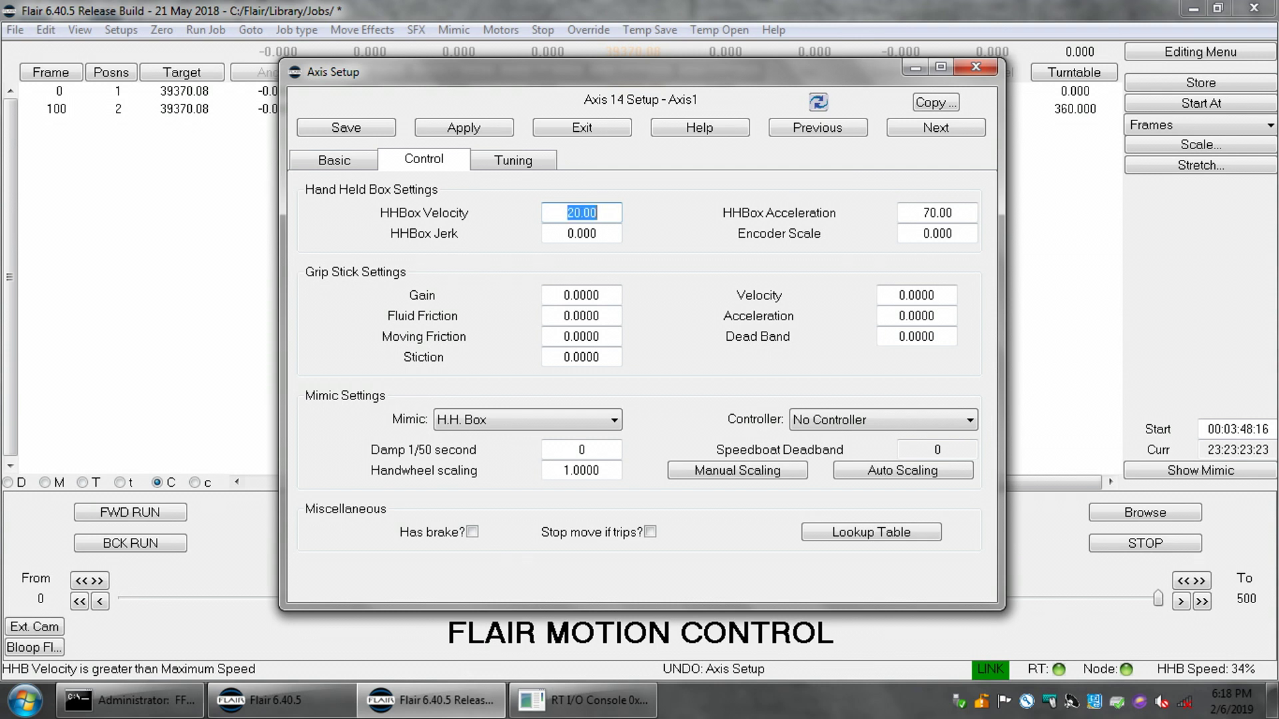
- Set the turntable's HHBox Acceleration to 50, then save and apply the axis settings
click(961, 213)
text(50)
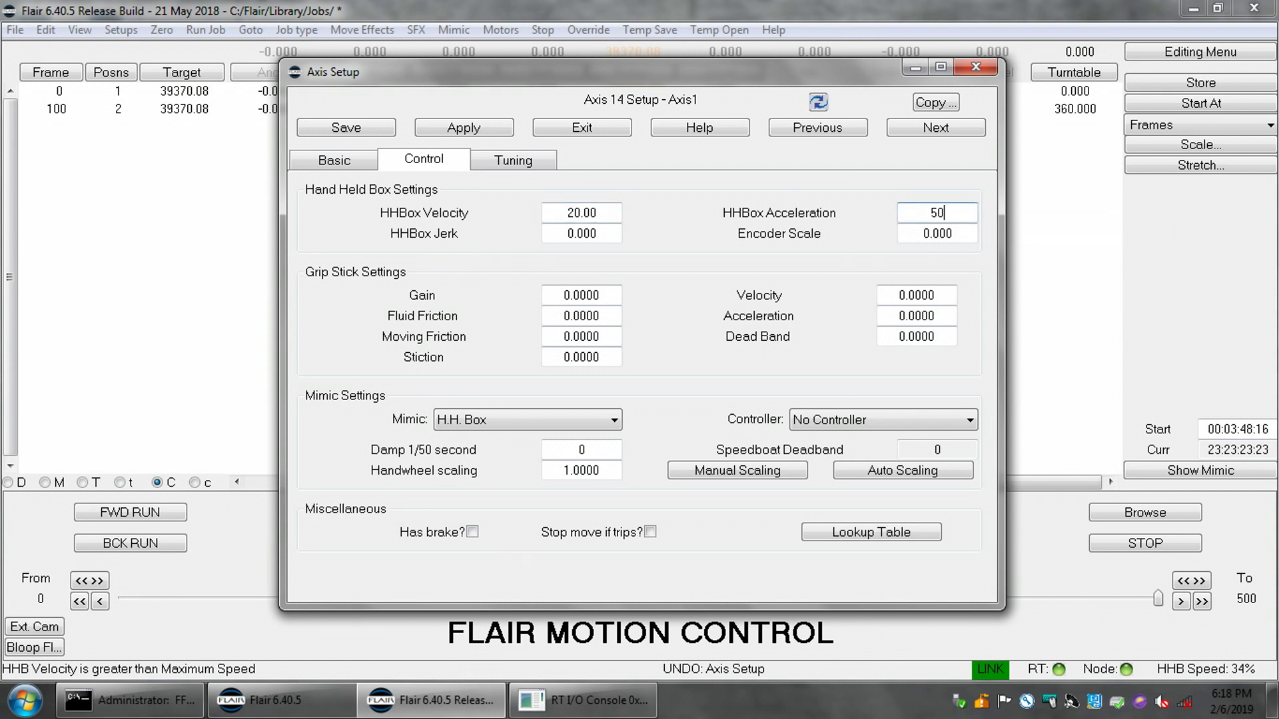
key(Return)
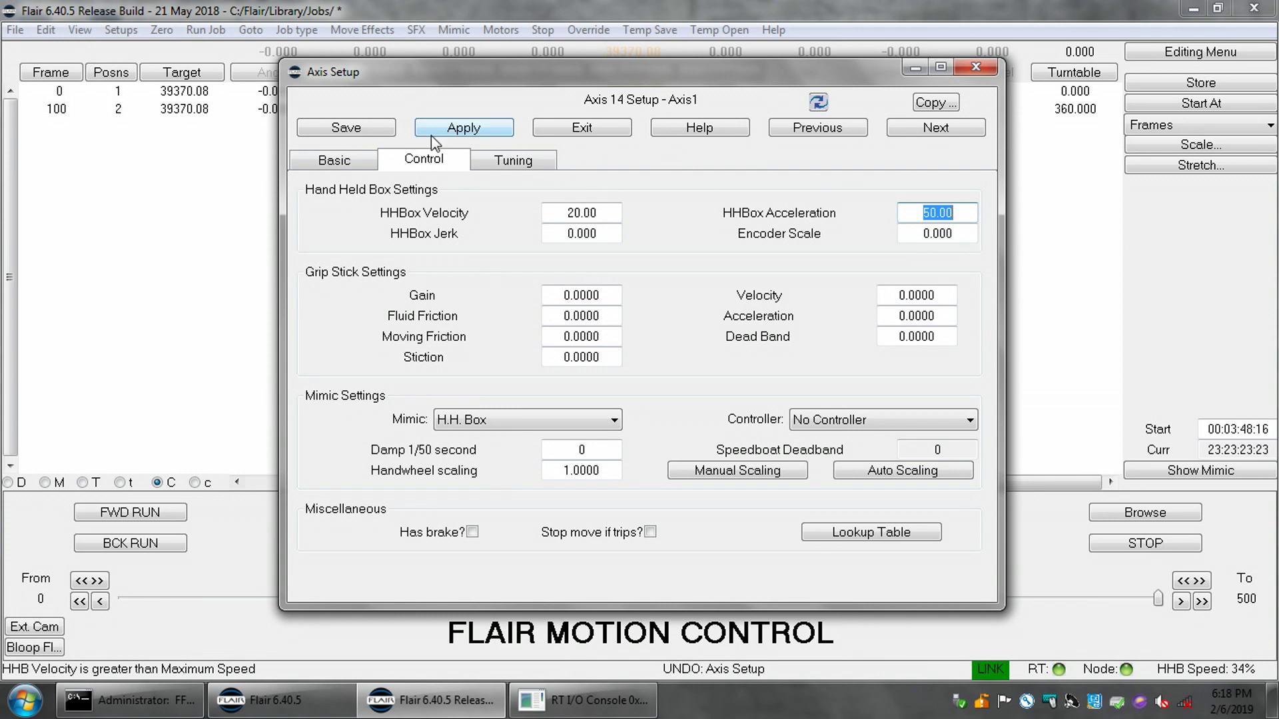
click(353, 131)
click(457, 130)
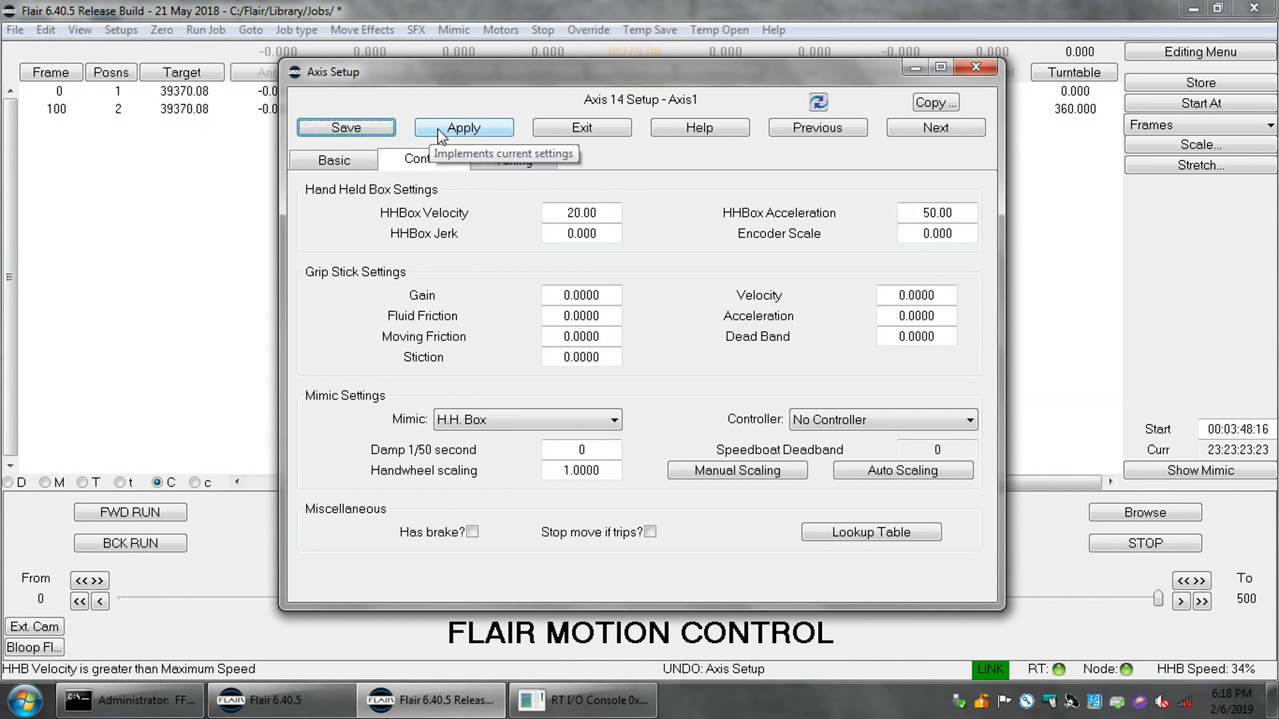
- Review the turntable's basic, control and tuning settings, then reopen its Axis Setup to check the basic values and exit
click(333, 160)
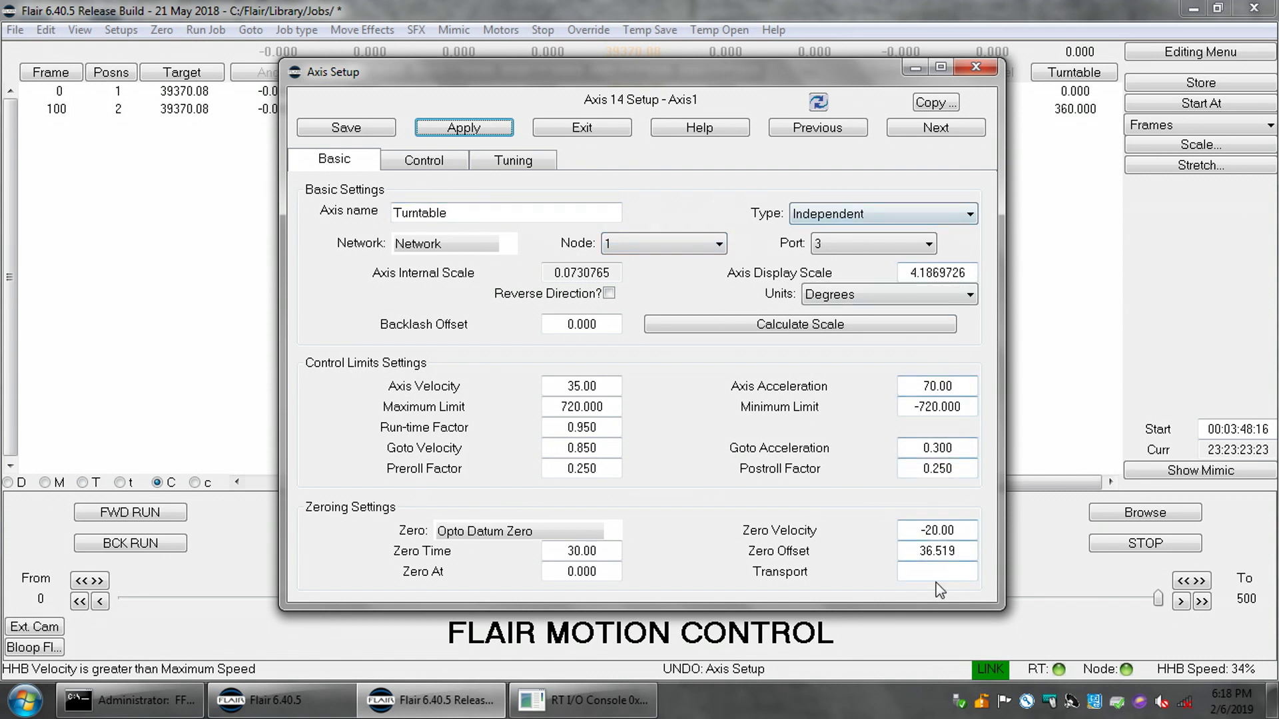
click(423, 161)
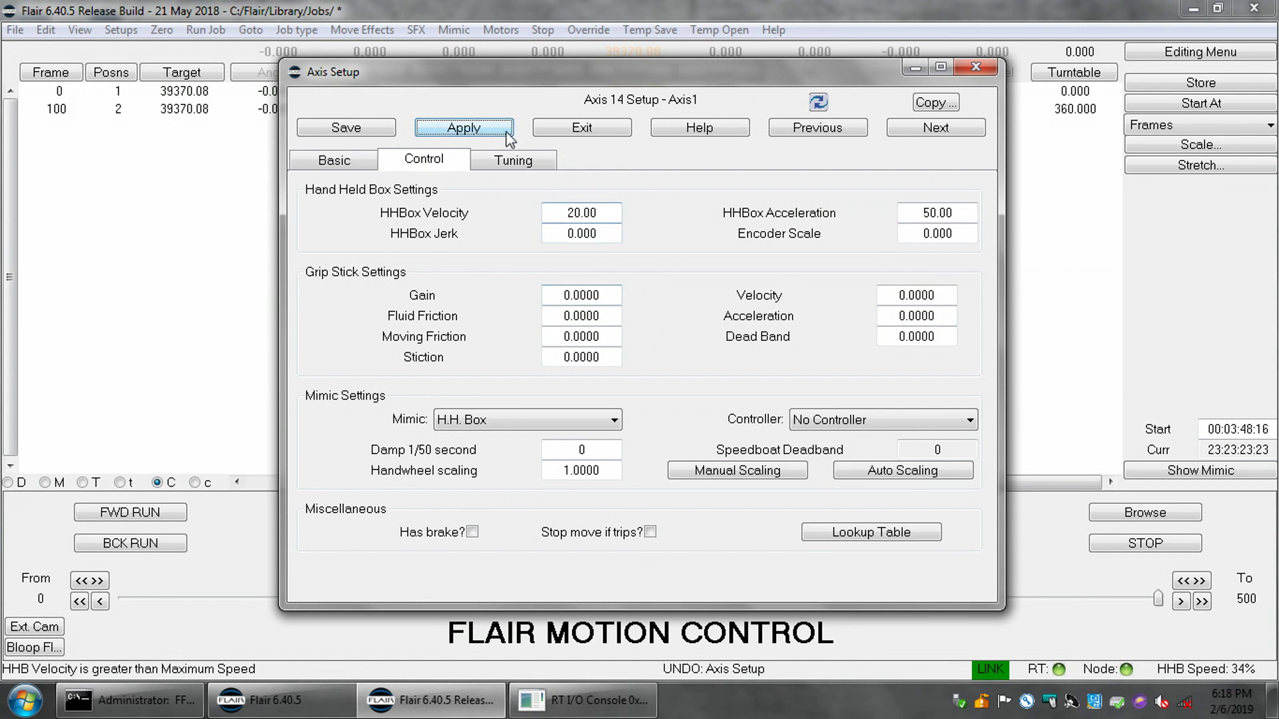
click(513, 161)
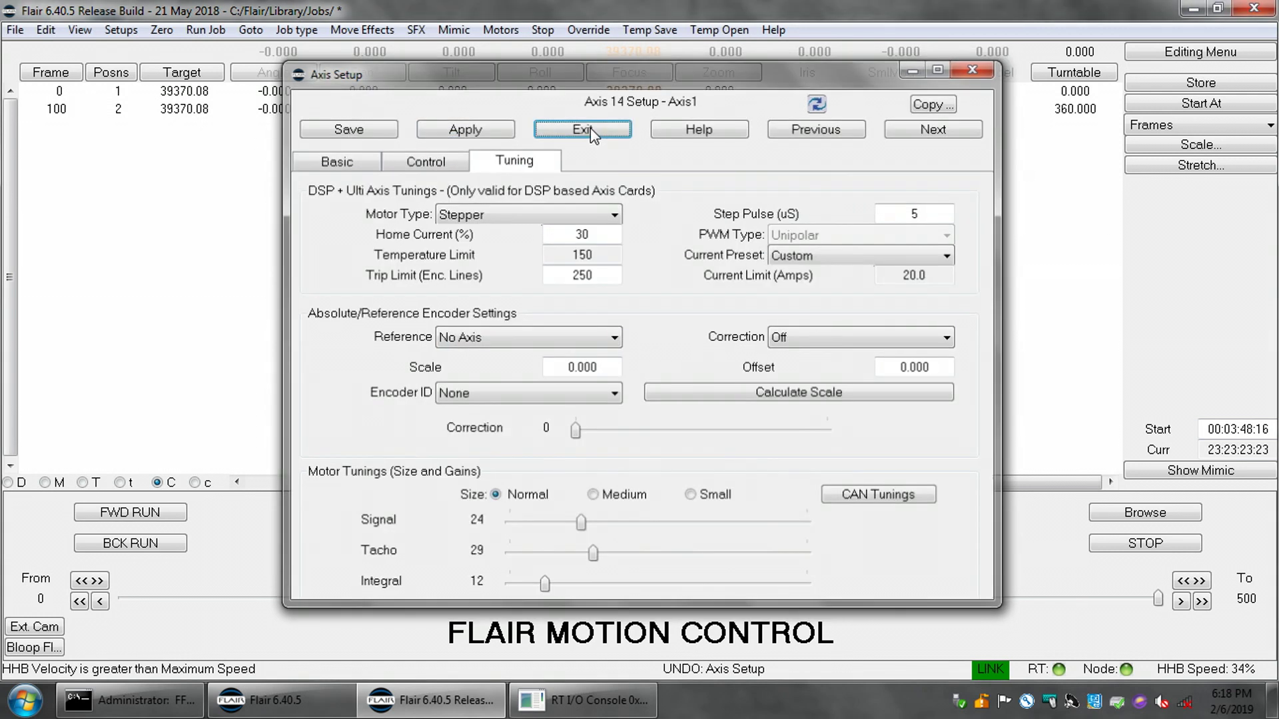
click(592, 129)
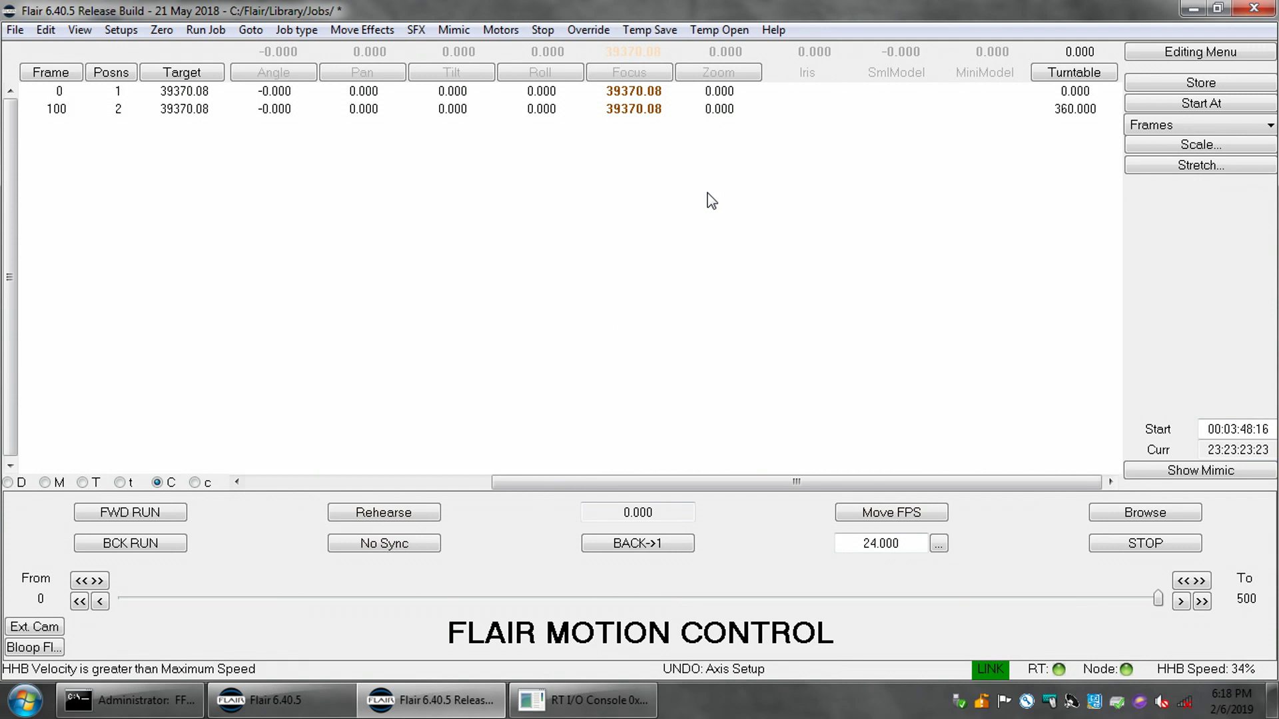
right_click(1060, 74)
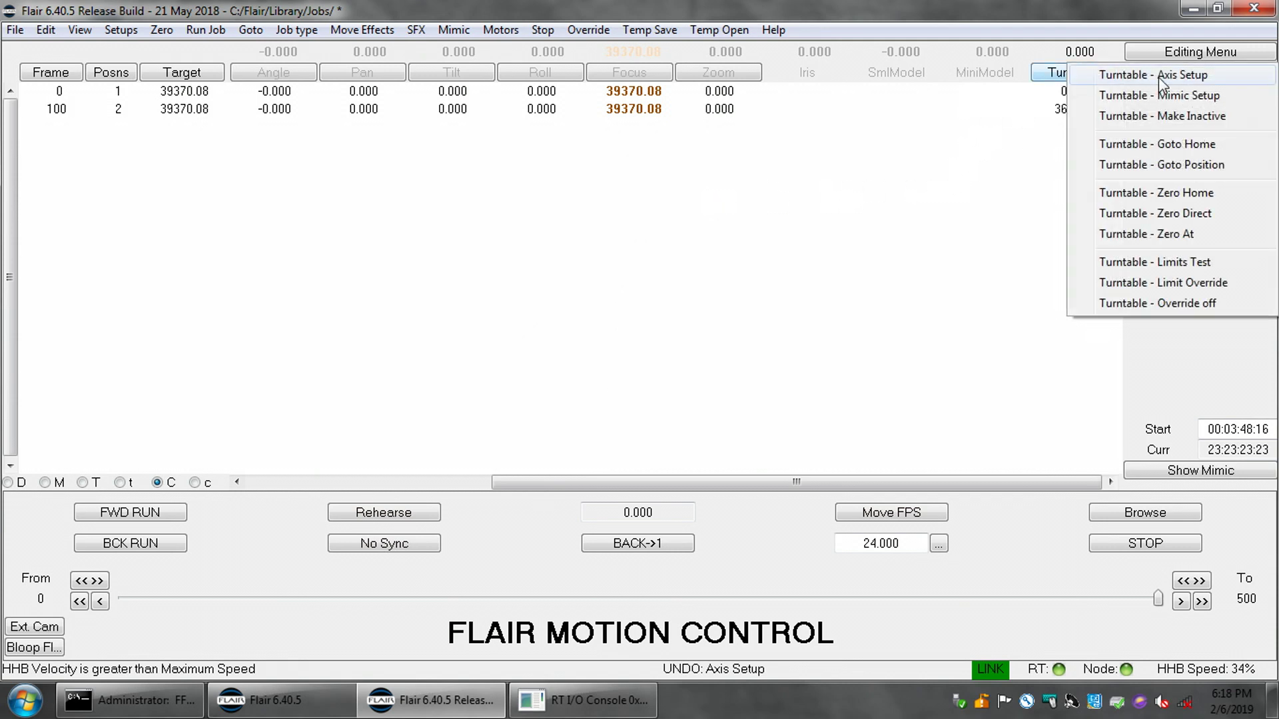
click(1157, 78)
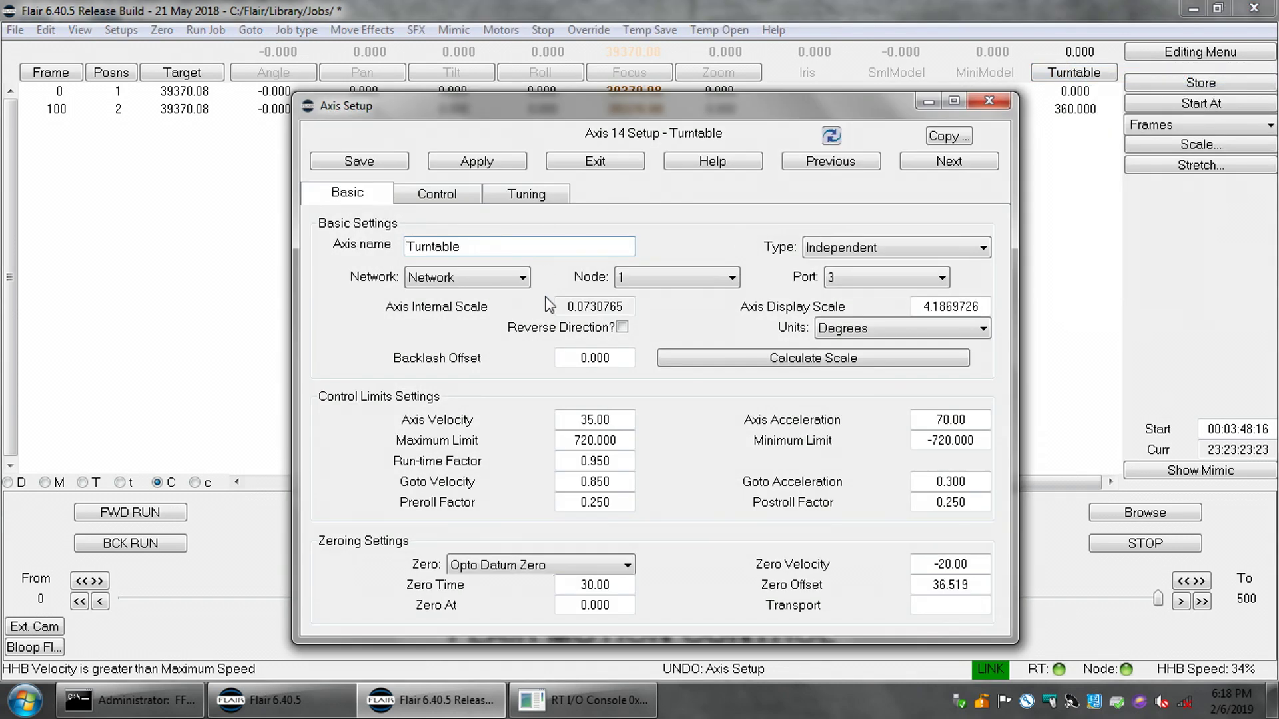
click(626, 166)
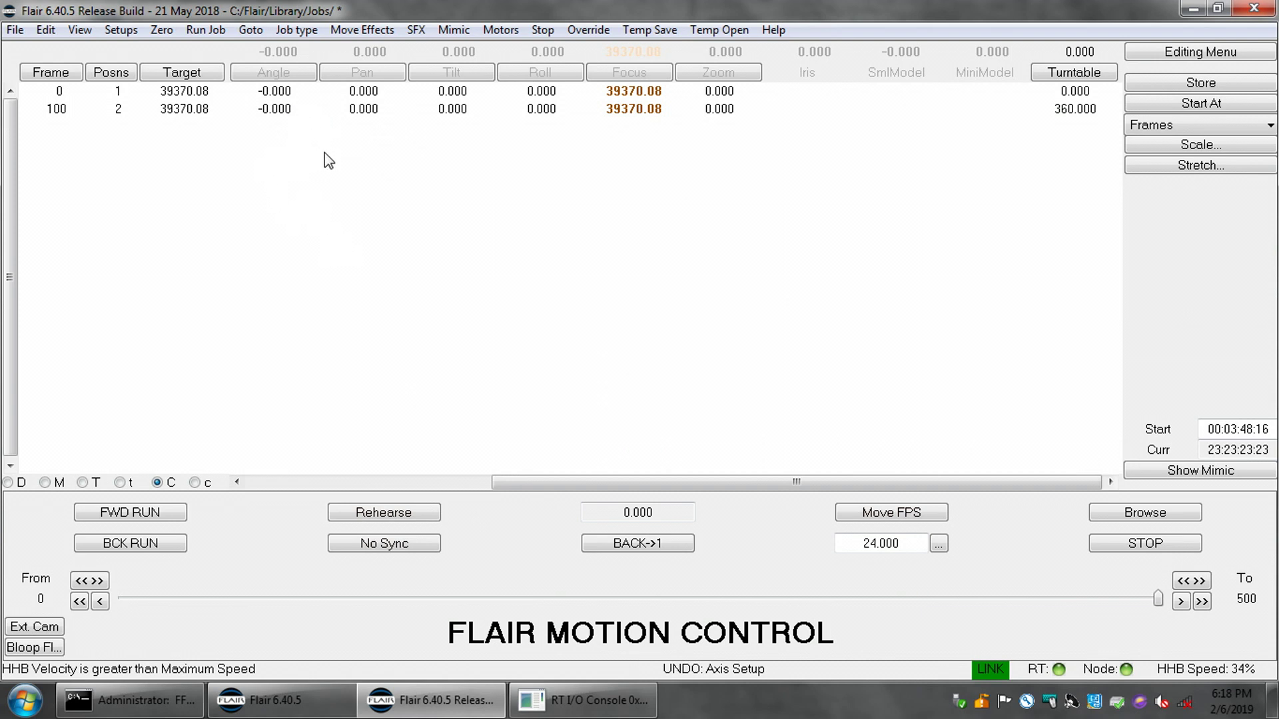
- Examine the basic axis settings of Angle, Pan and Tilt for comparison, and look across all the axis columns
click(275, 75)
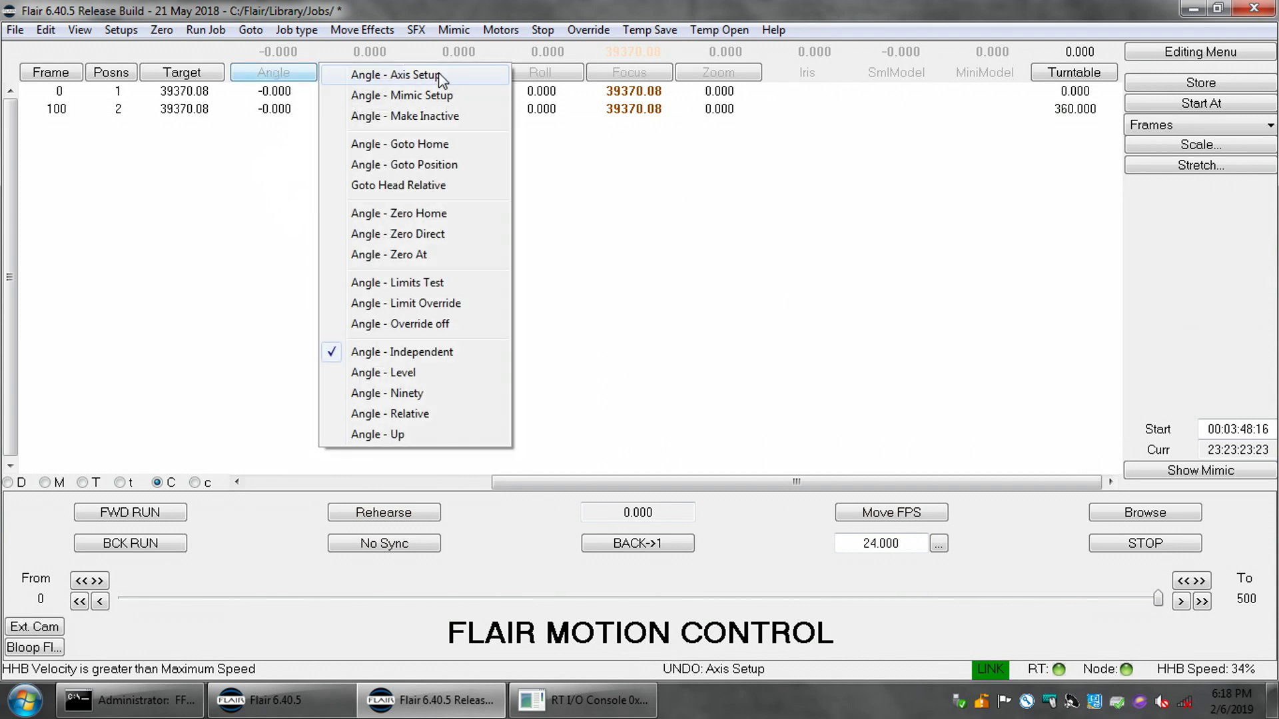
click(441, 79)
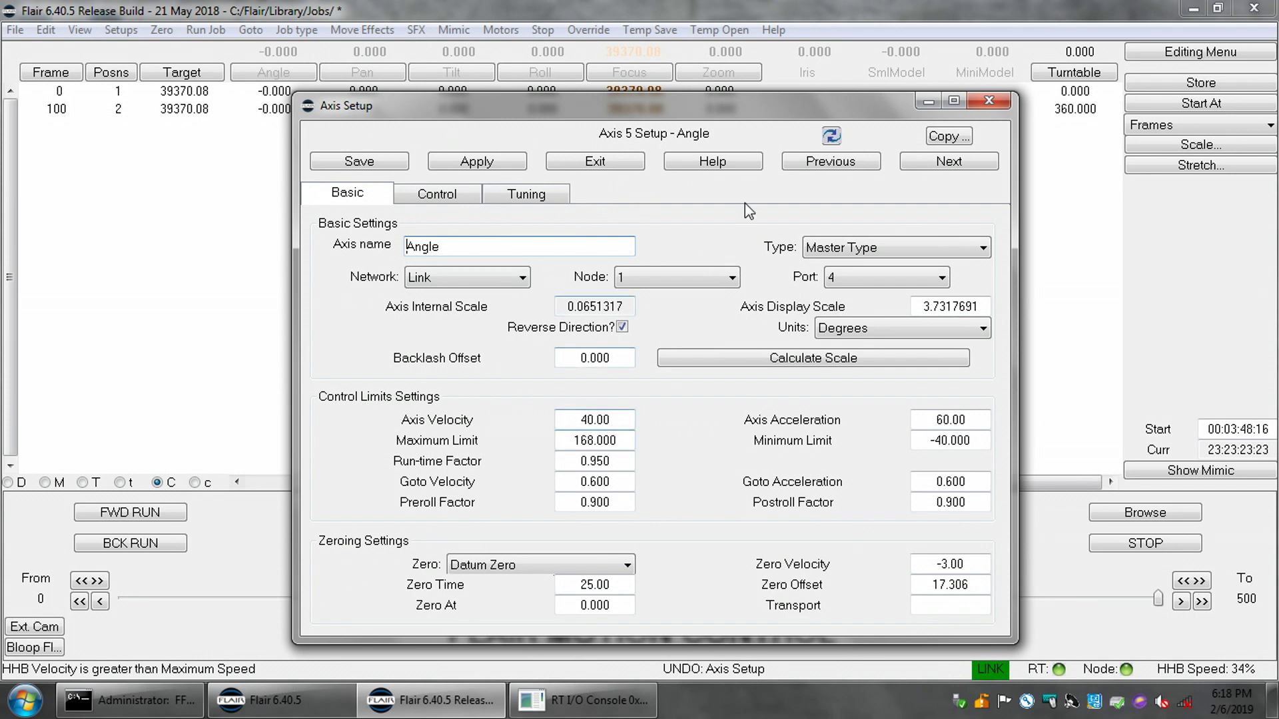
click(941, 169)
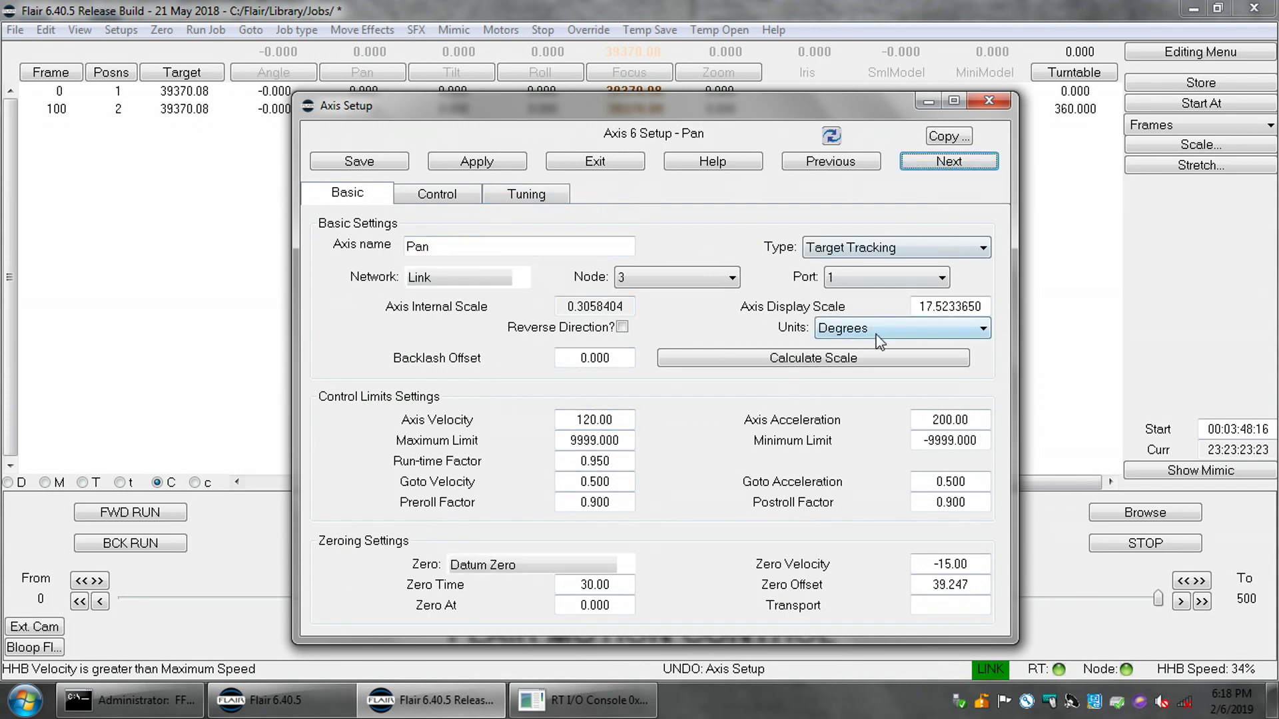
click(946, 164)
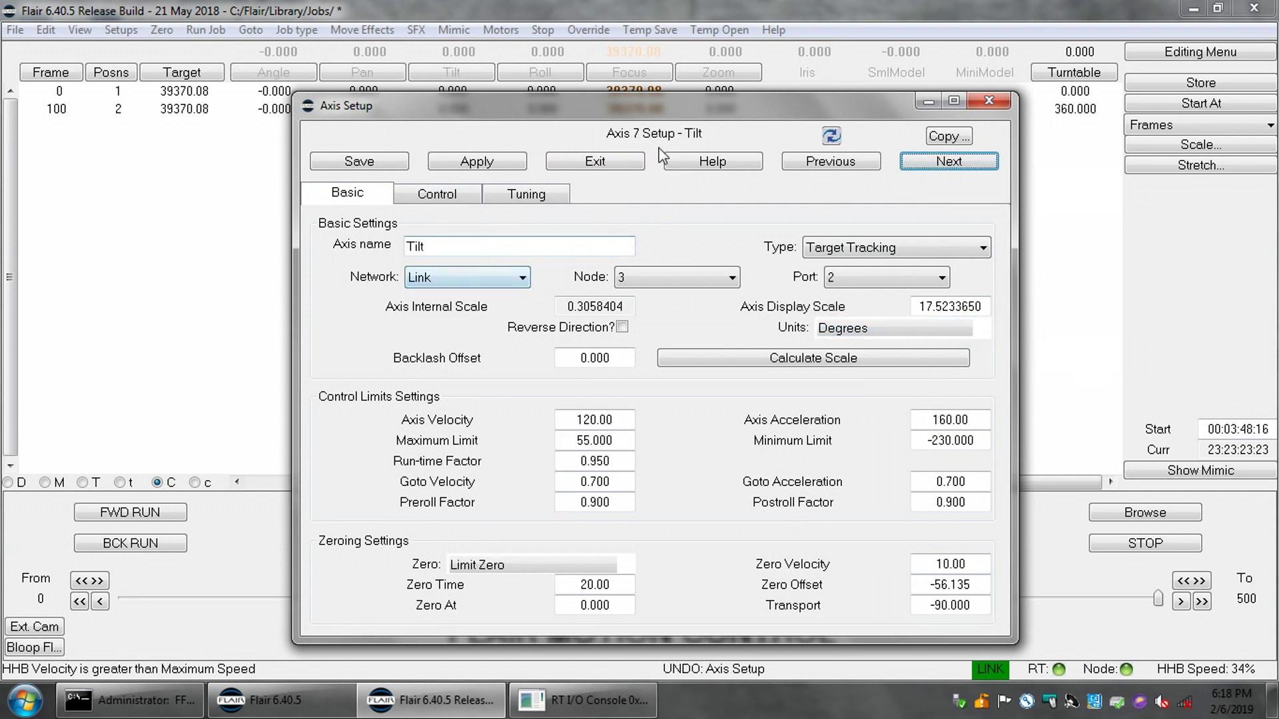
click(603, 162)
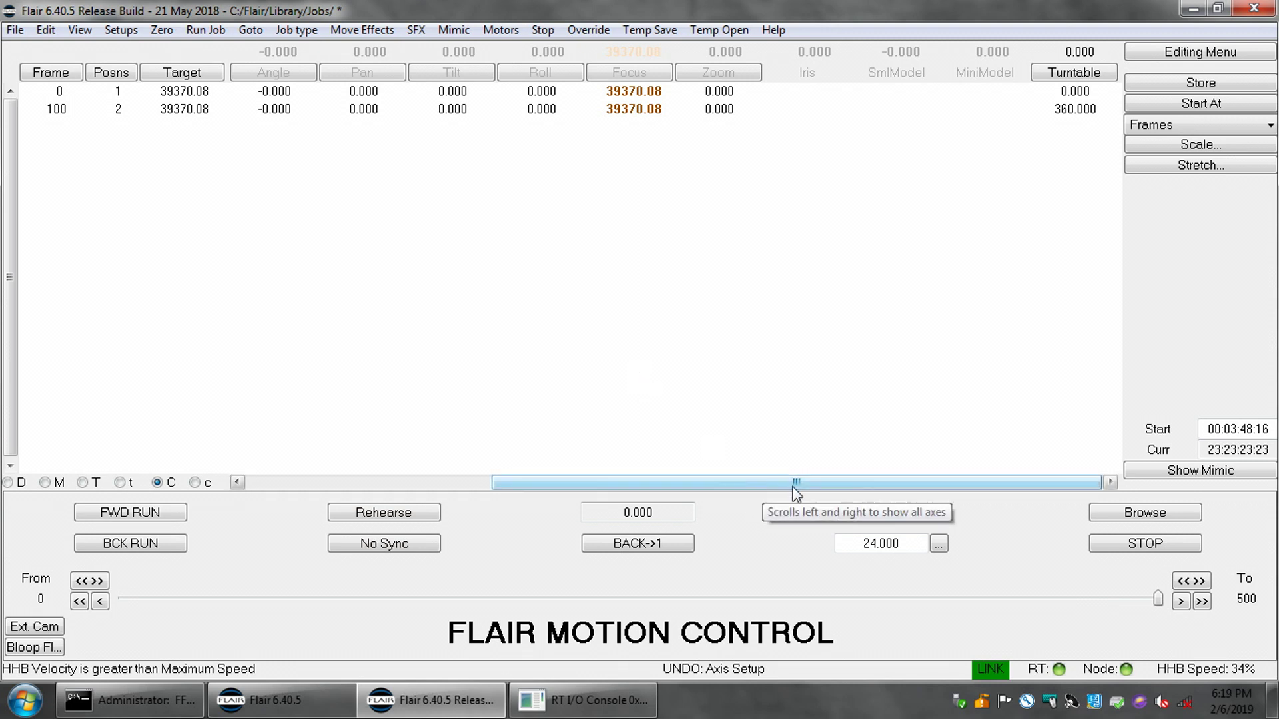
drag(797, 484, 536, 485)
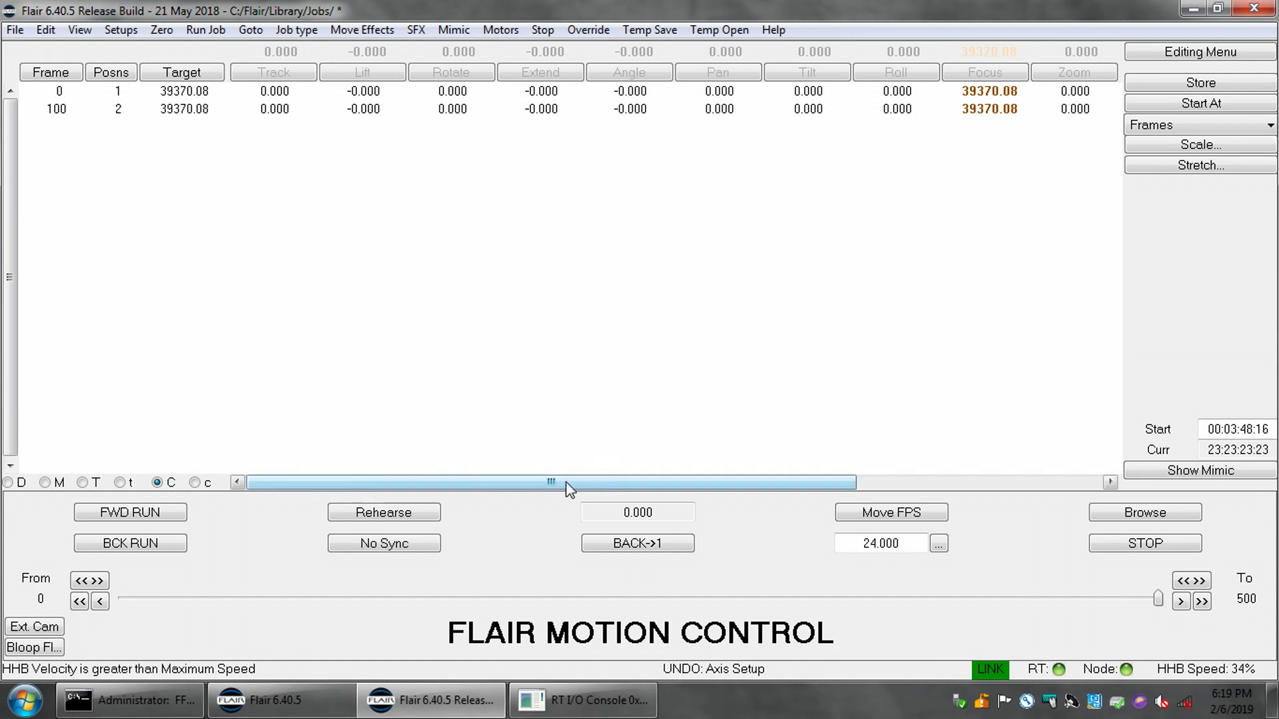
drag(568, 488, 881, 491)
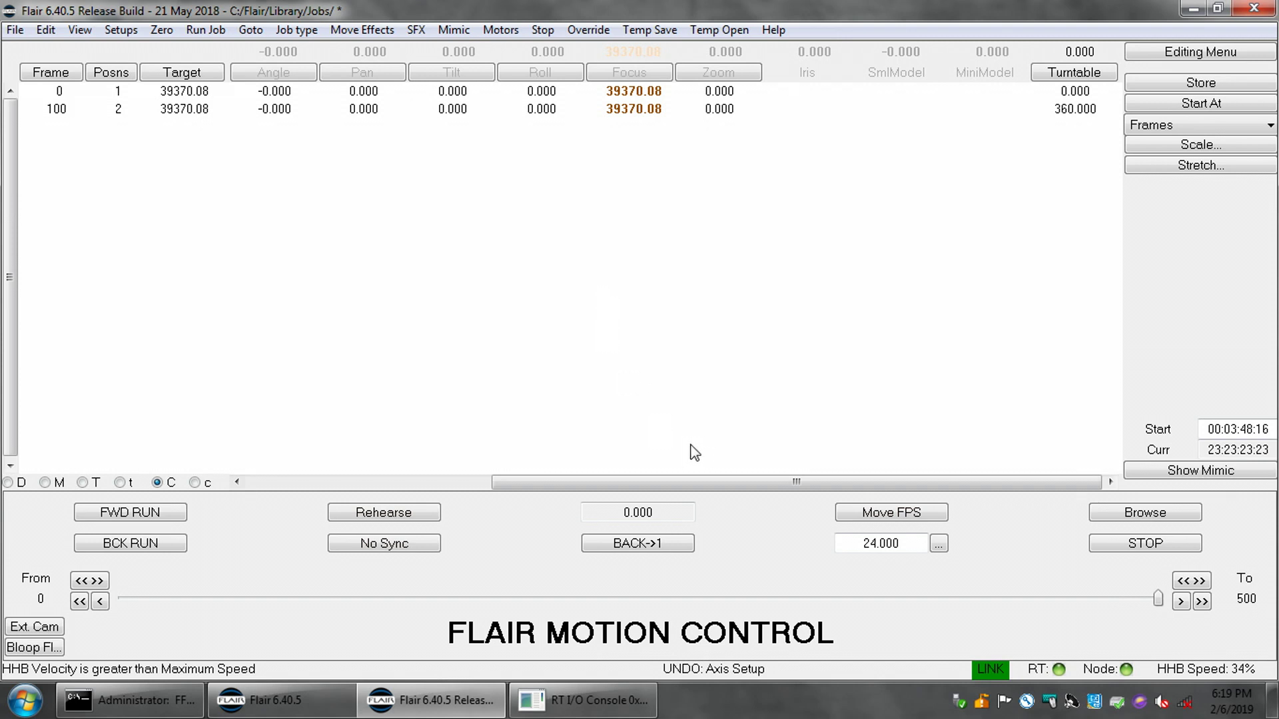
drag(780, 485, 527, 481)
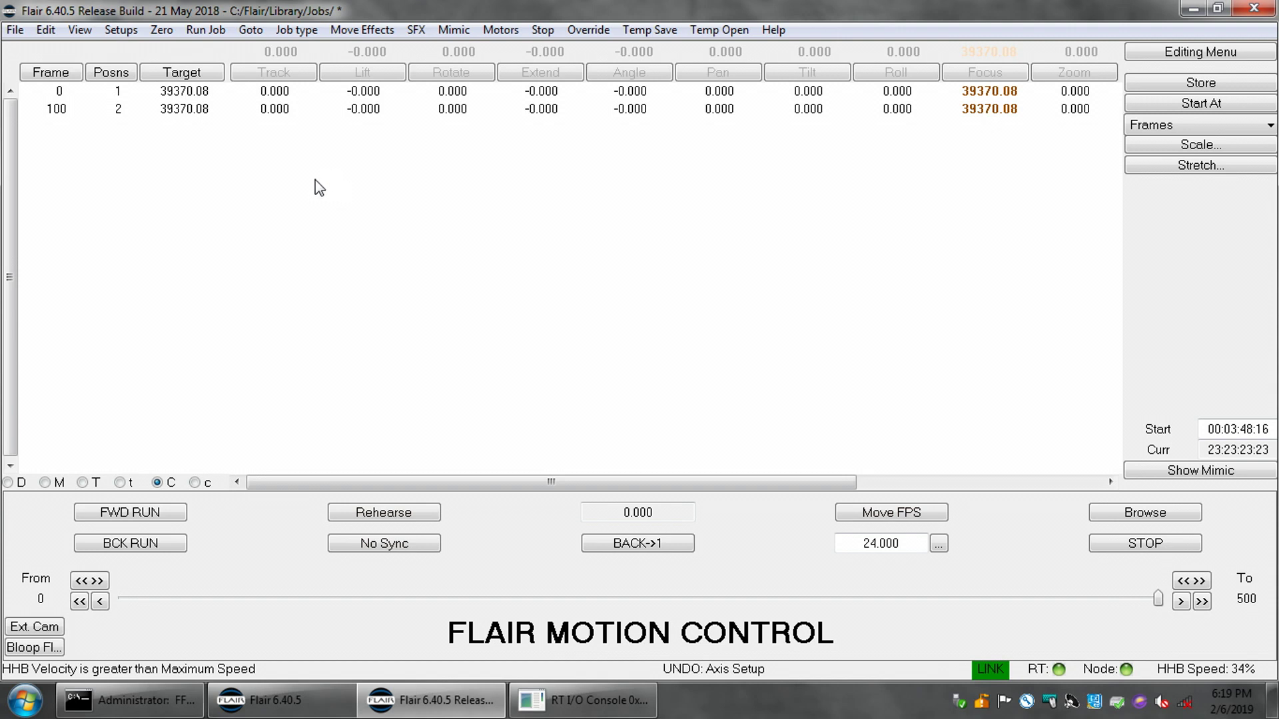
- Save the job under a new name, DefaultConfig_20190214_001.job, in the Jobs folder
click(15, 29)
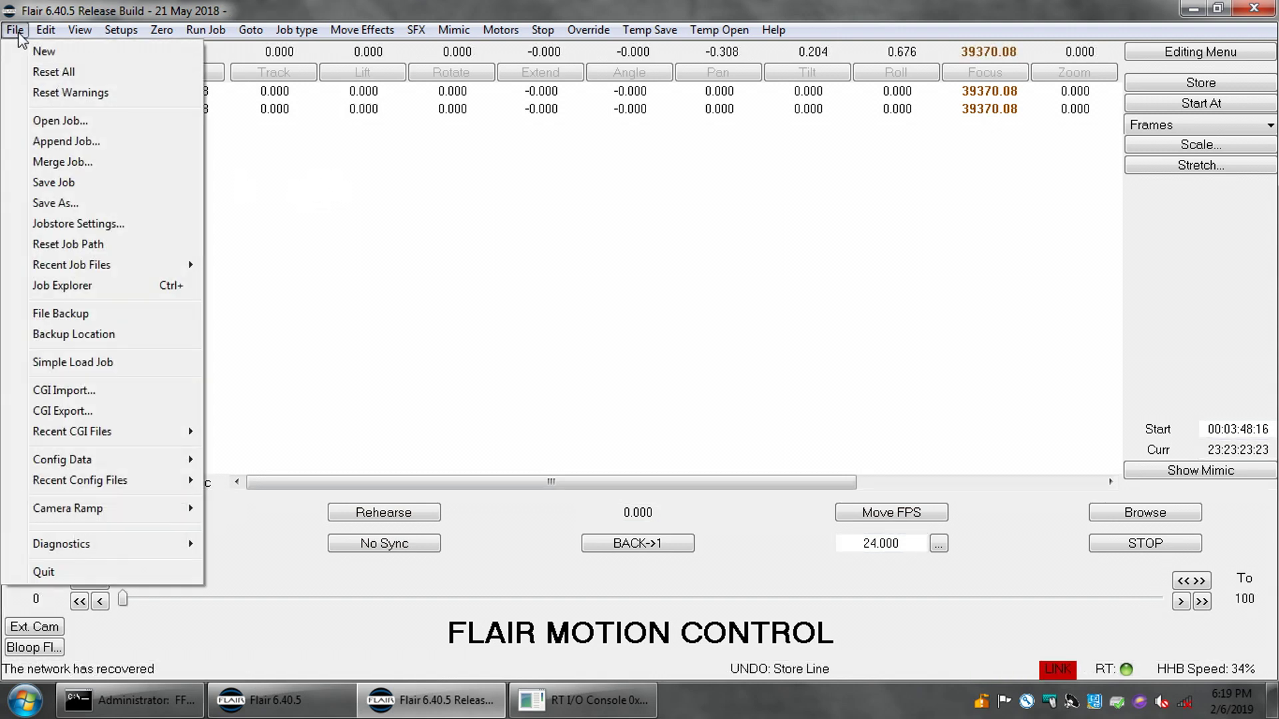
click(55, 205)
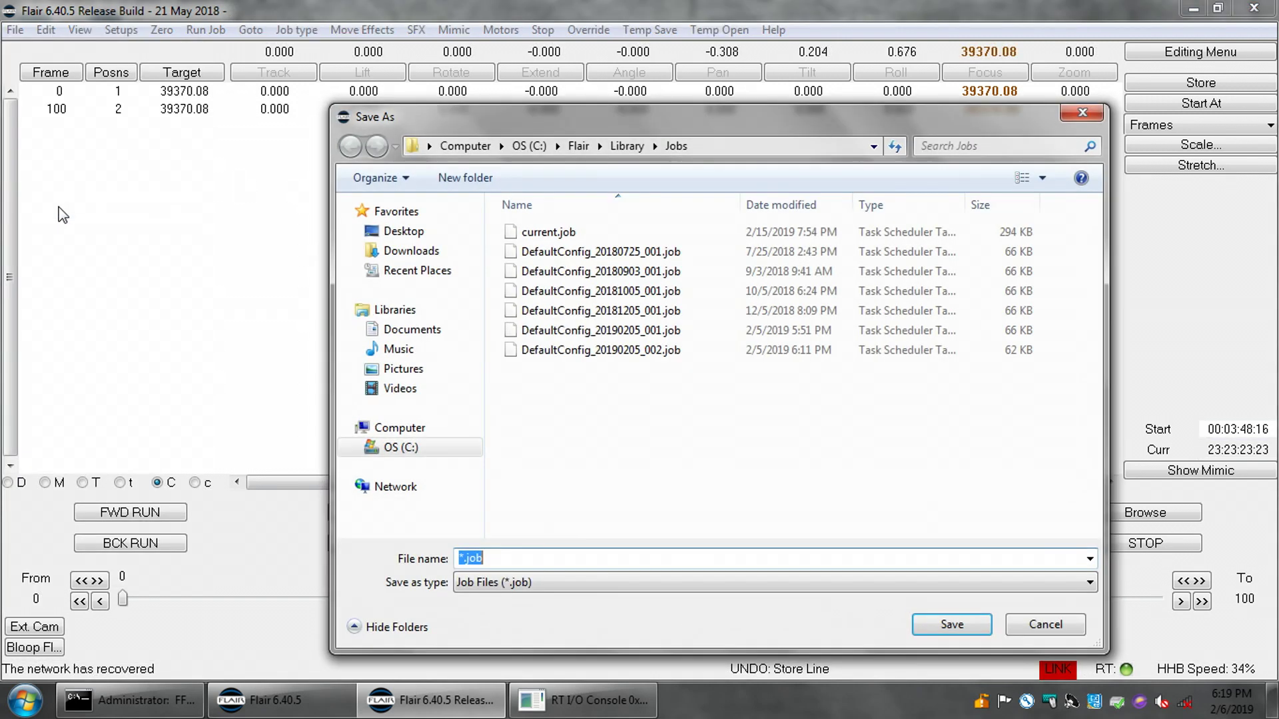
double_click(465, 558)
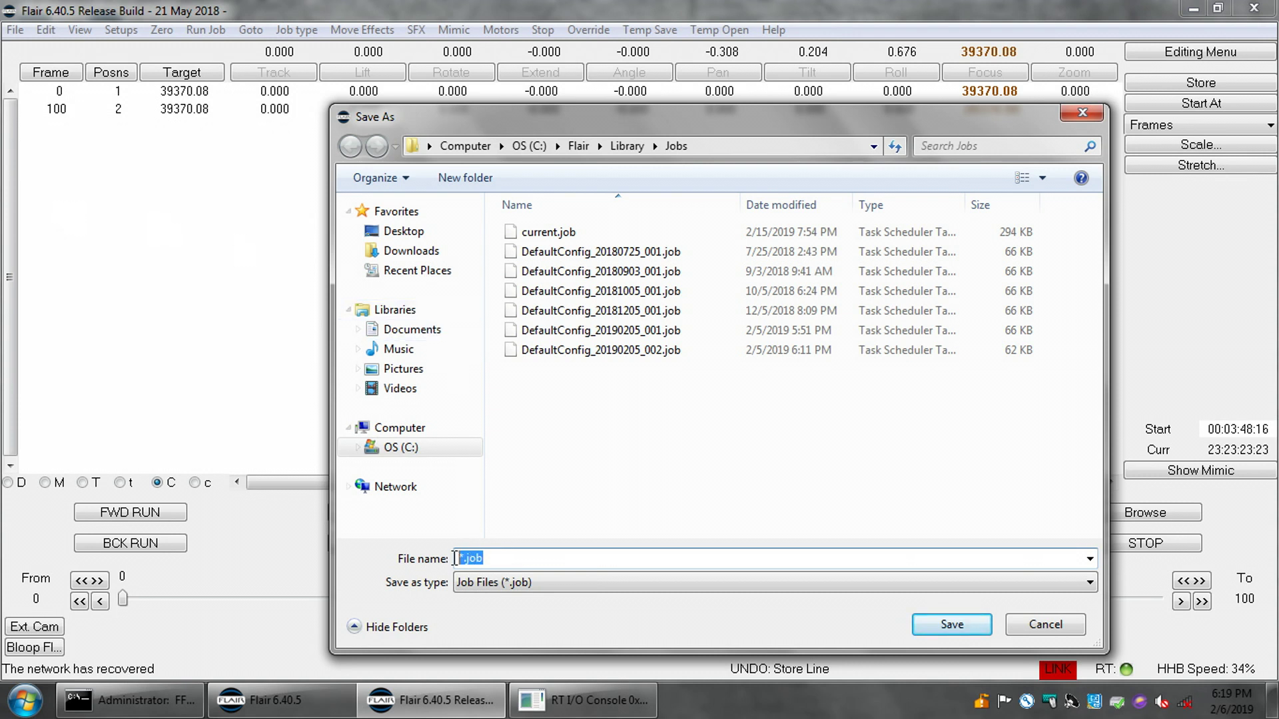
text(De)
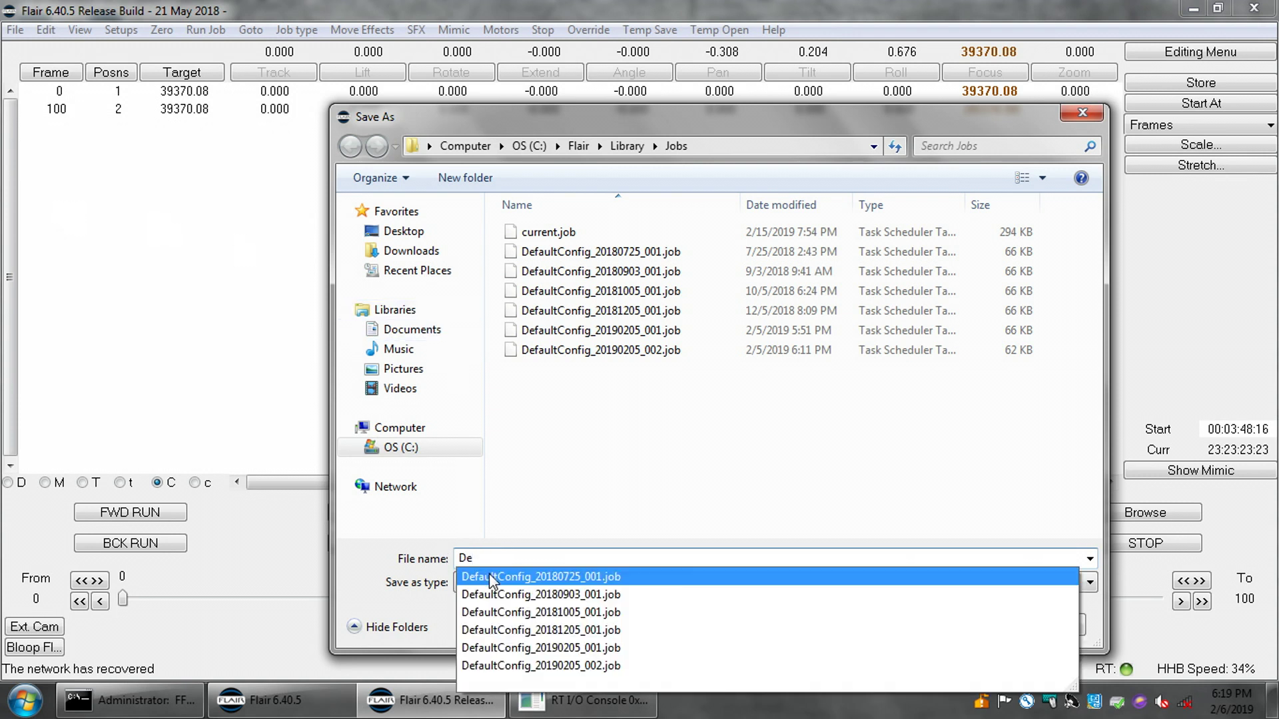
click(490, 578)
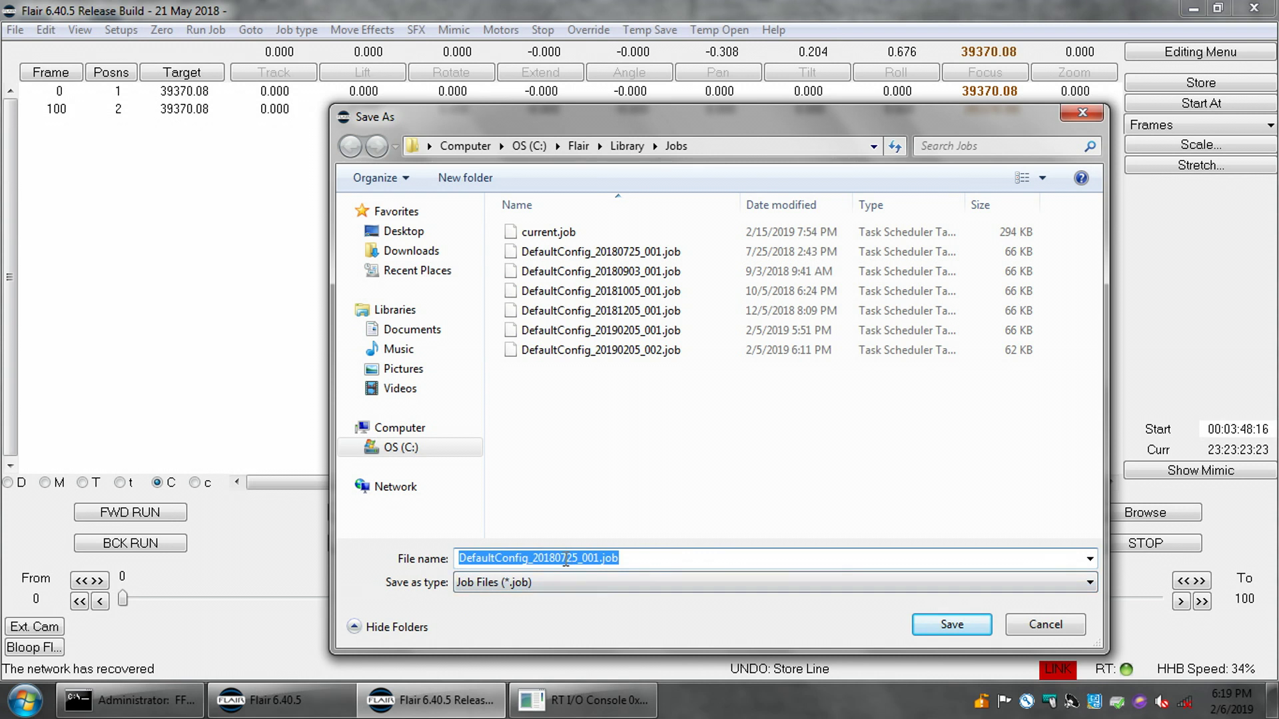
drag(550, 561, 578, 561)
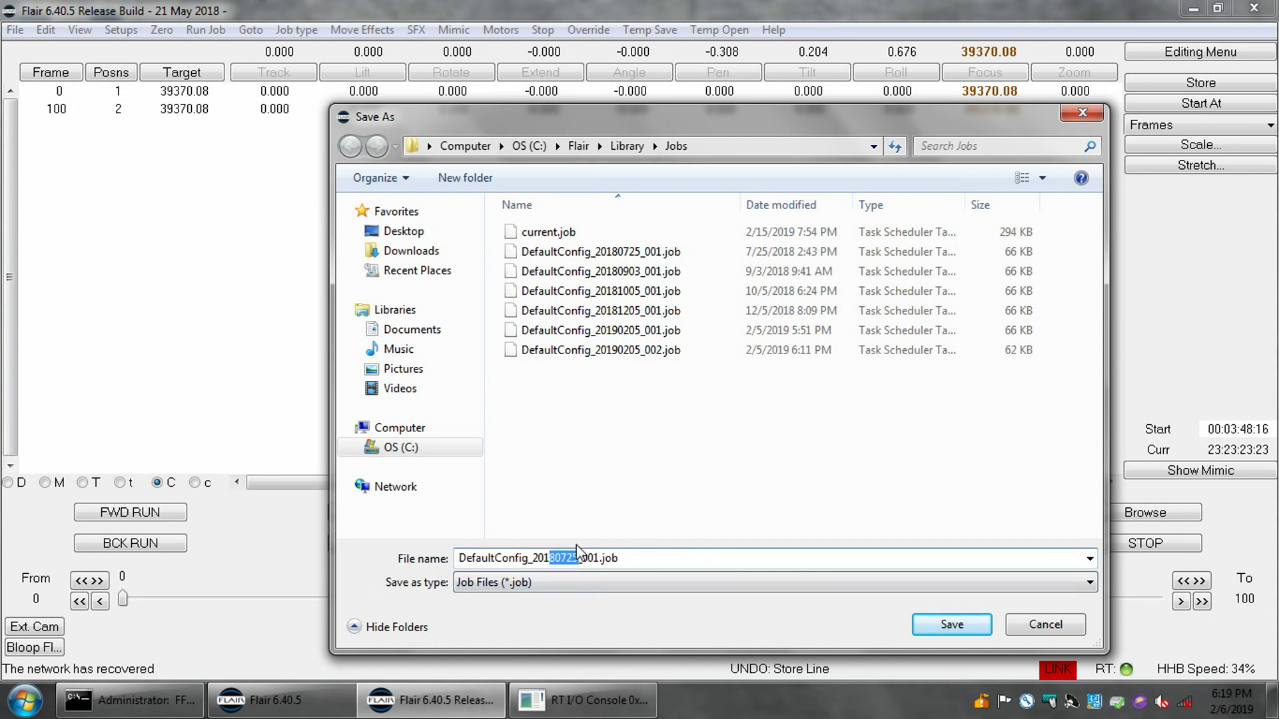
text(90214)
key(Return)
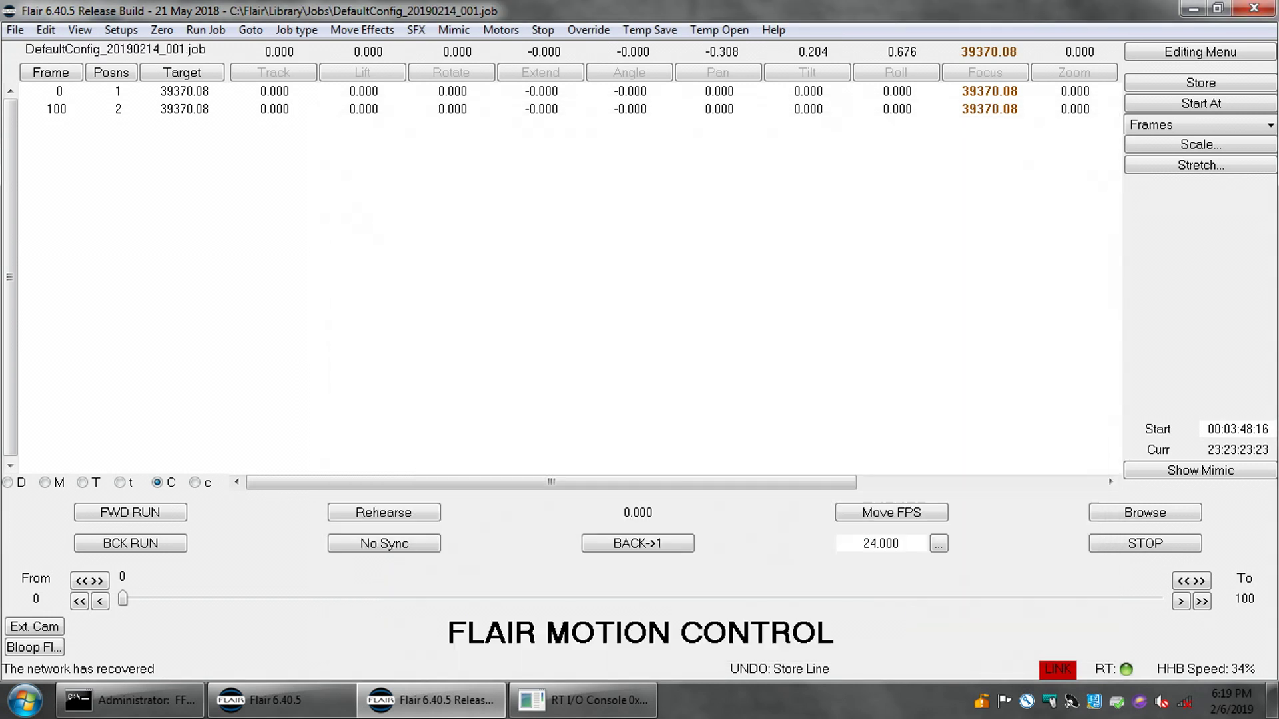